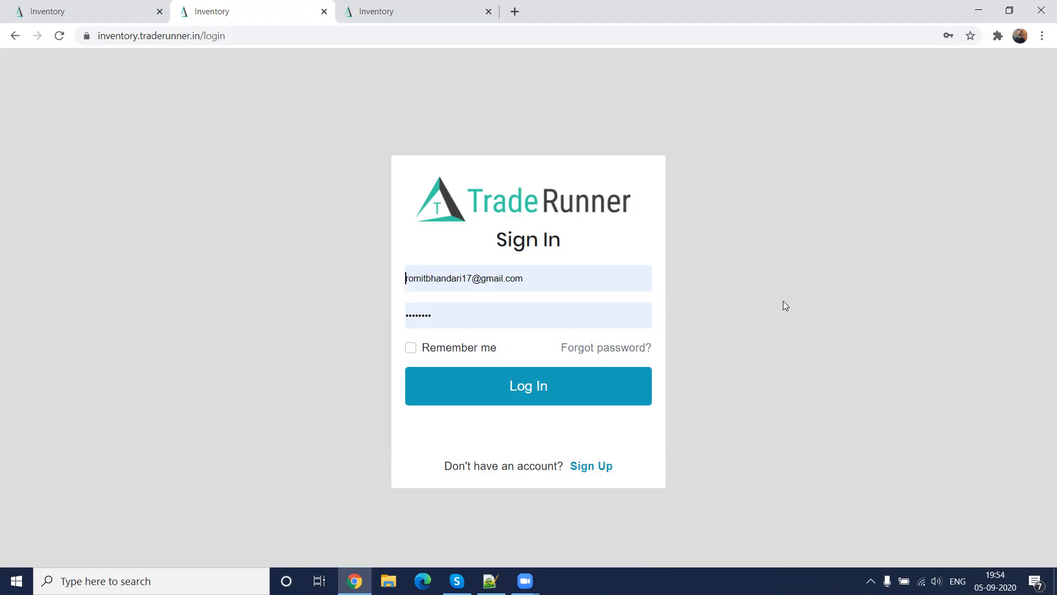
Sign in to the TradeRunner inventory account with the saved e-mail and password
{"action": "left_click", "coordinate": [606, 319]}
{"action": "left_click", "coordinate": [626, 274]}
{"action": "left_click", "coordinate": [689, 351]}
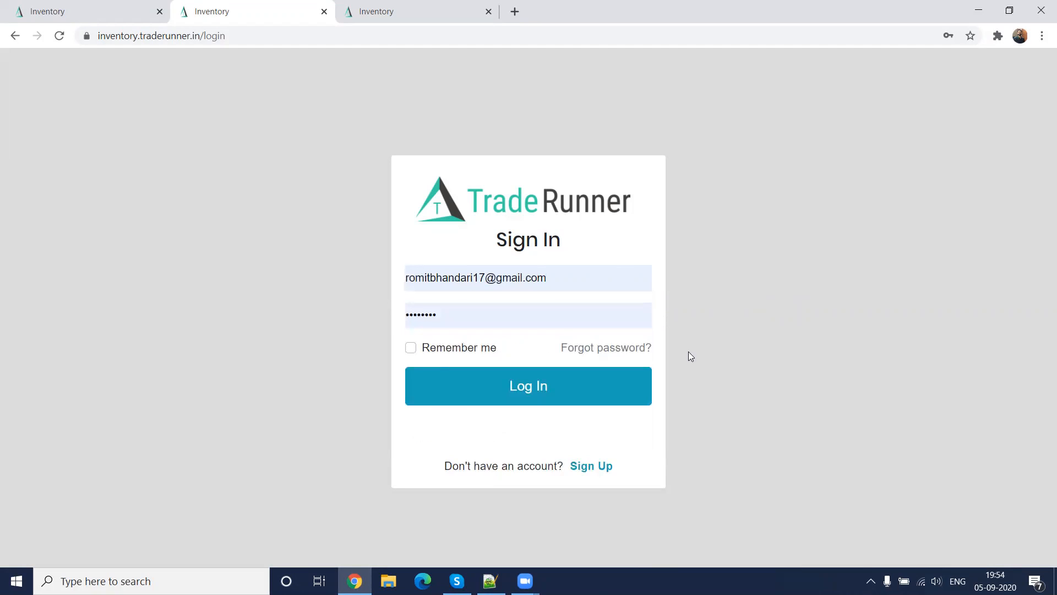
{"action": "left_click", "coordinate": [543, 397]}
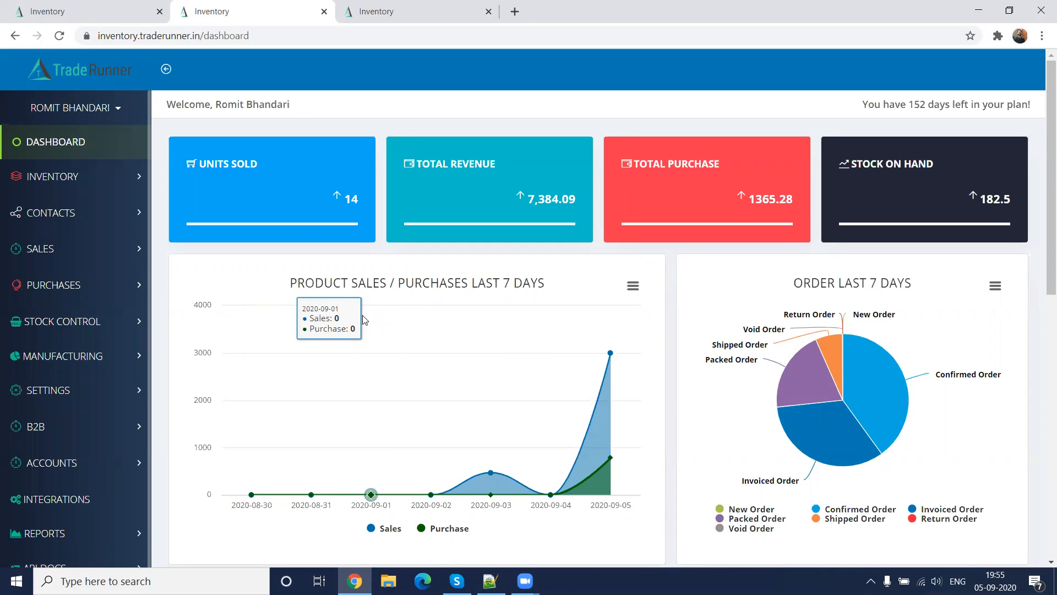
Look over the dashboard's summary cards and its seven-day sales, order and purchase charts
{"action": "scroll", "coordinate": [362, 315], "scroll_direction": "down", "scroll_amount": 6}
{"action": "scroll", "coordinate": [362, 315], "scroll_direction": "up", "scroll_amount": 6}
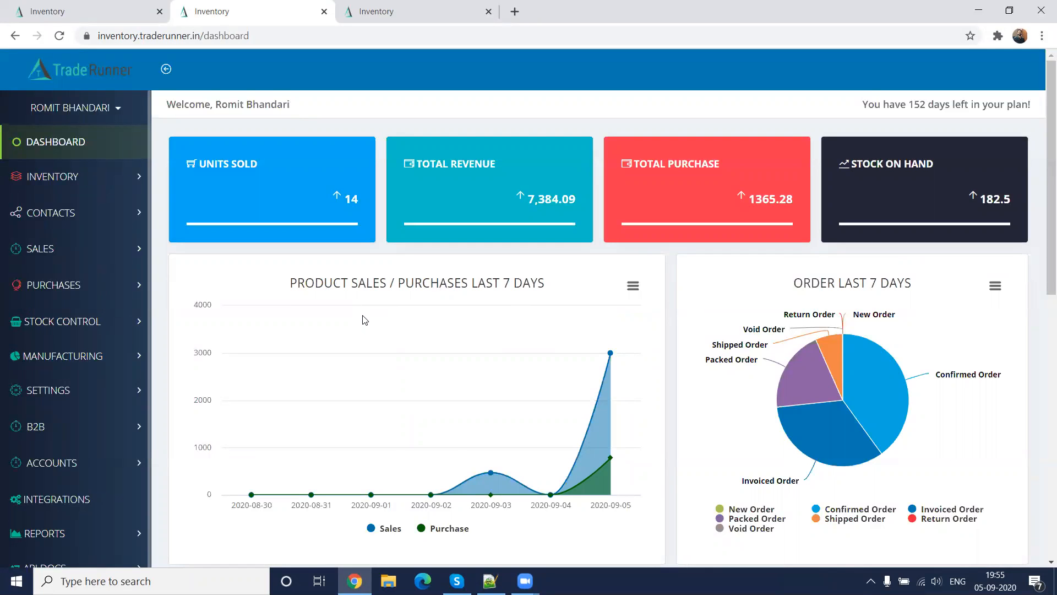
{"action": "scroll", "coordinate": [362, 319], "scroll_direction": "down", "scroll_amount": 8}
{"action": "scroll", "coordinate": [362, 320], "scroll_direction": "up", "scroll_amount": 5}
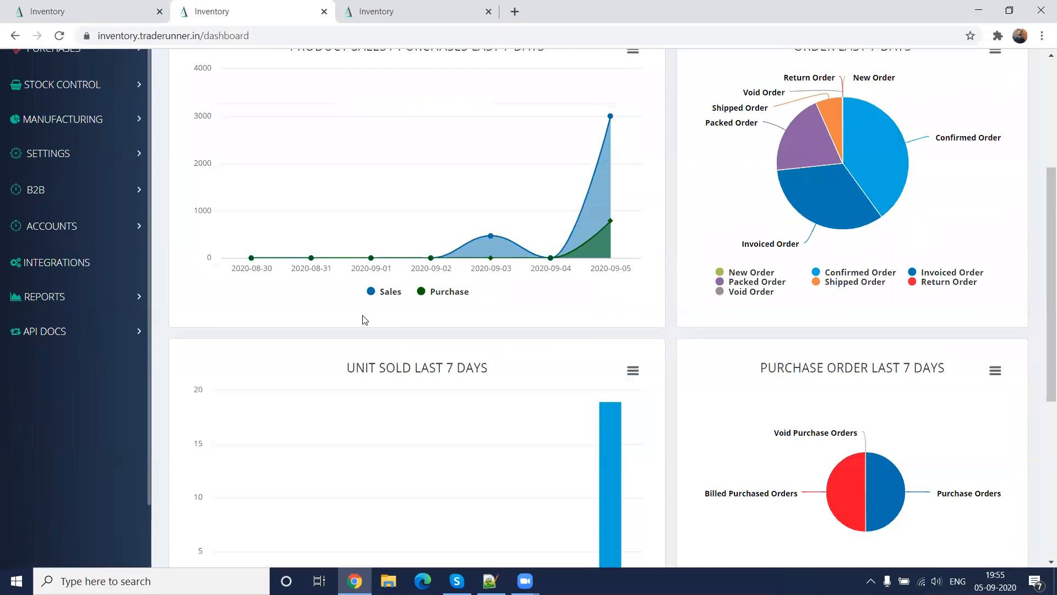
{"action": "scroll", "coordinate": [362, 319], "scroll_direction": "up", "scroll_amount": 4}
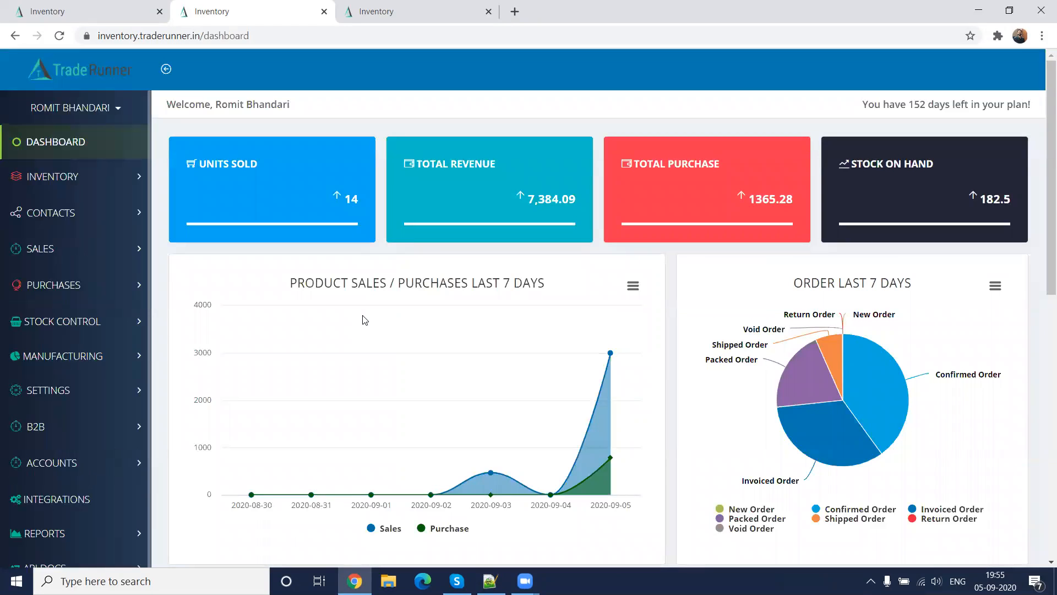
{"action": "scroll", "coordinate": [362, 319], "scroll_direction": "down", "scroll_amount": 5}
{"action": "scroll", "coordinate": [363, 320], "scroll_direction": "up", "scroll_amount": 5}
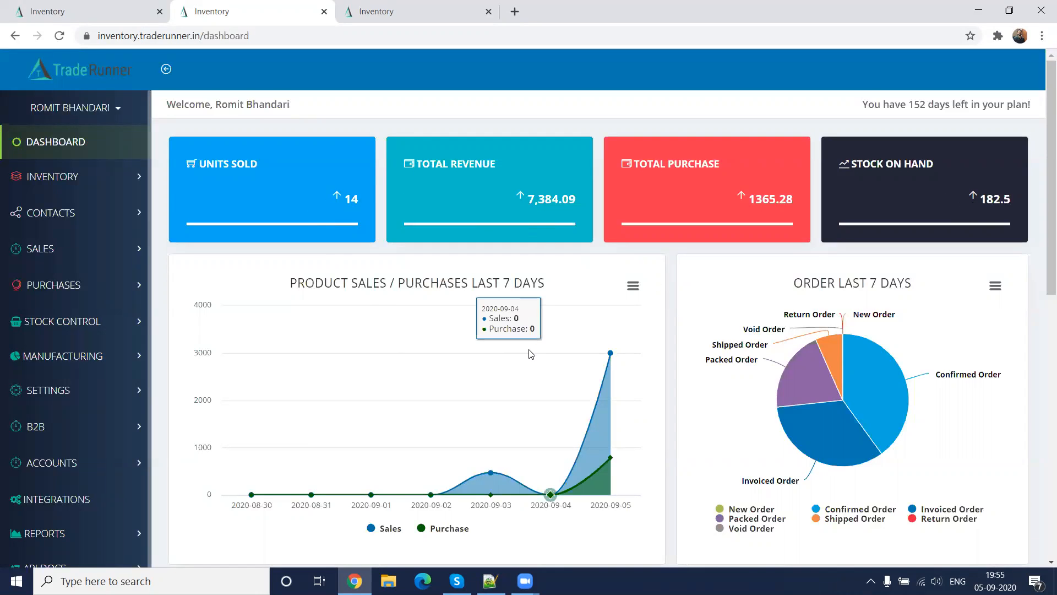
Inspect the daily data in the Product Sales / Purchases chart, the order status slices and the Unit Sold chart
{"action": "scroll", "coordinate": [531, 353], "scroll_direction": "down", "scroll_amount": 1}
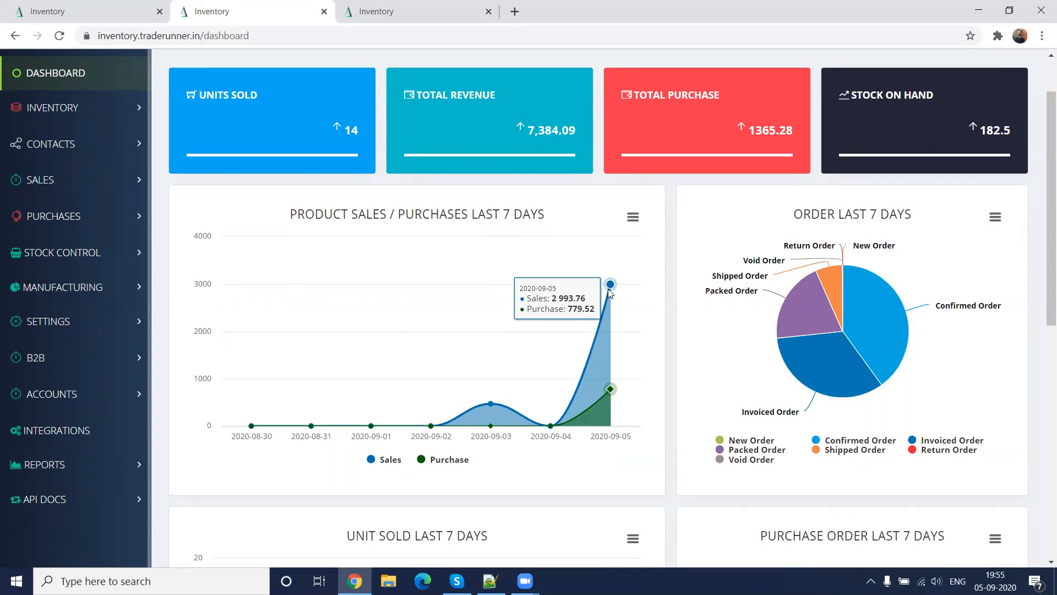
{"action": "mouse_move", "coordinate": [834, 295]}
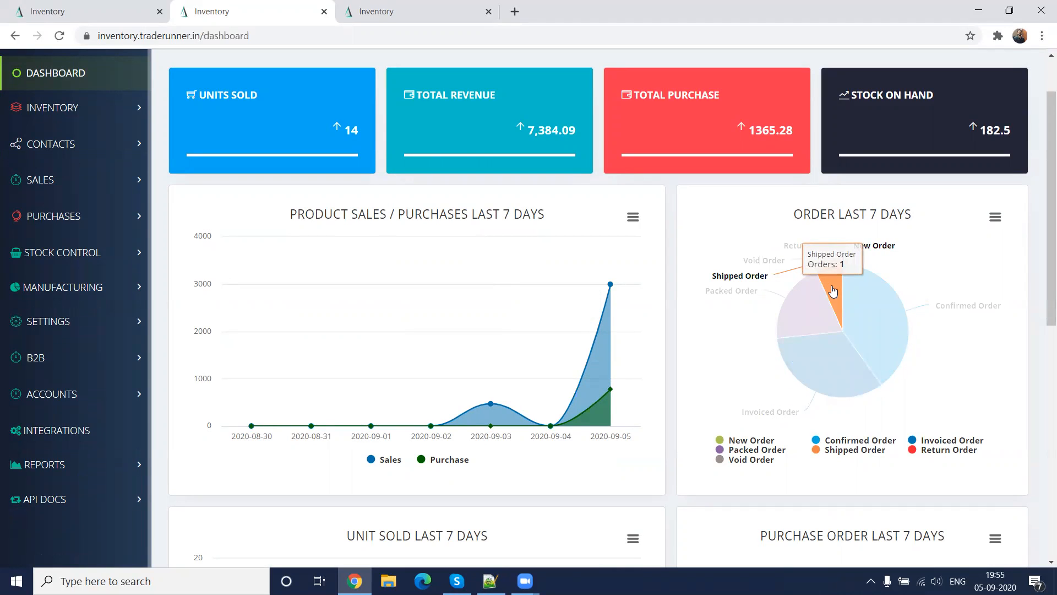
{"action": "left_click", "coordinate": [870, 311]}
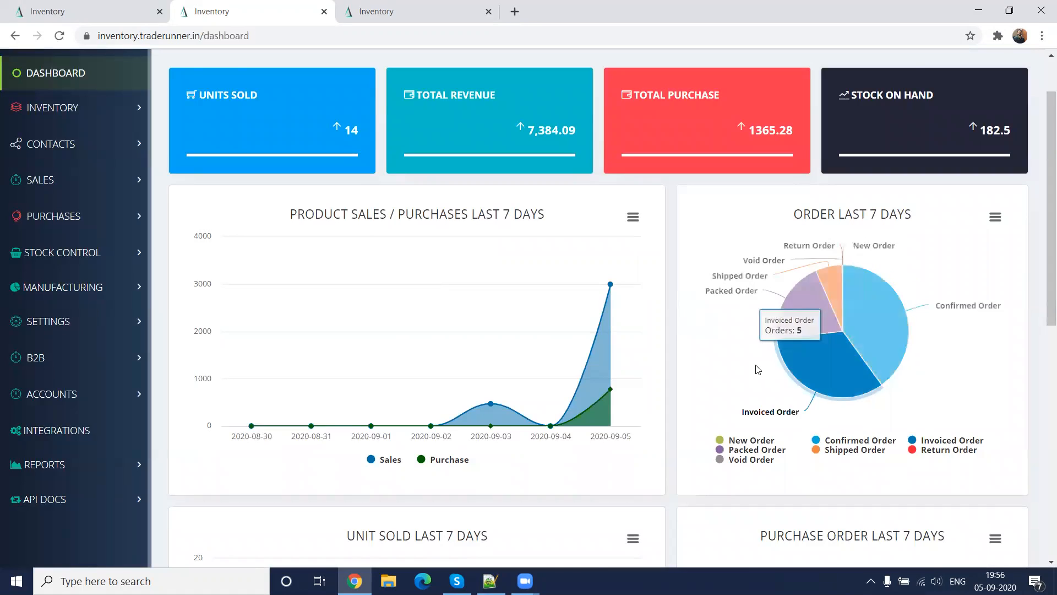
{"action": "scroll", "coordinate": [757, 367], "scroll_direction": "down", "scroll_amount": 5}
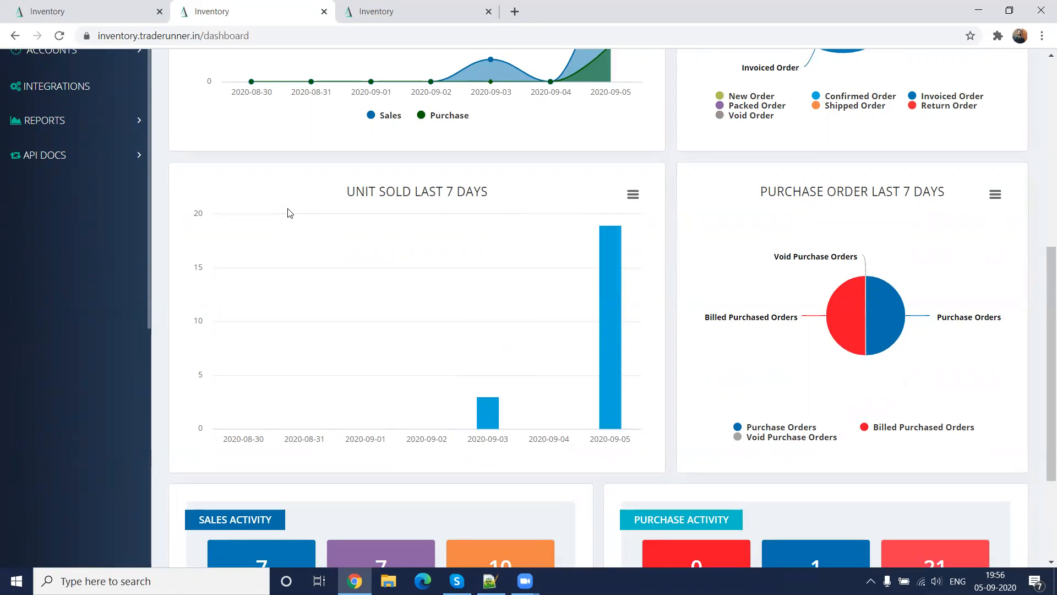
{"action": "mouse_move", "coordinate": [243, 299]}
View the list of sales orders to be invoiced from Sales Activity, and return to the dashboard
{"action": "scroll", "coordinate": [958, 381], "scroll_direction": "down", "scroll_amount": 3}
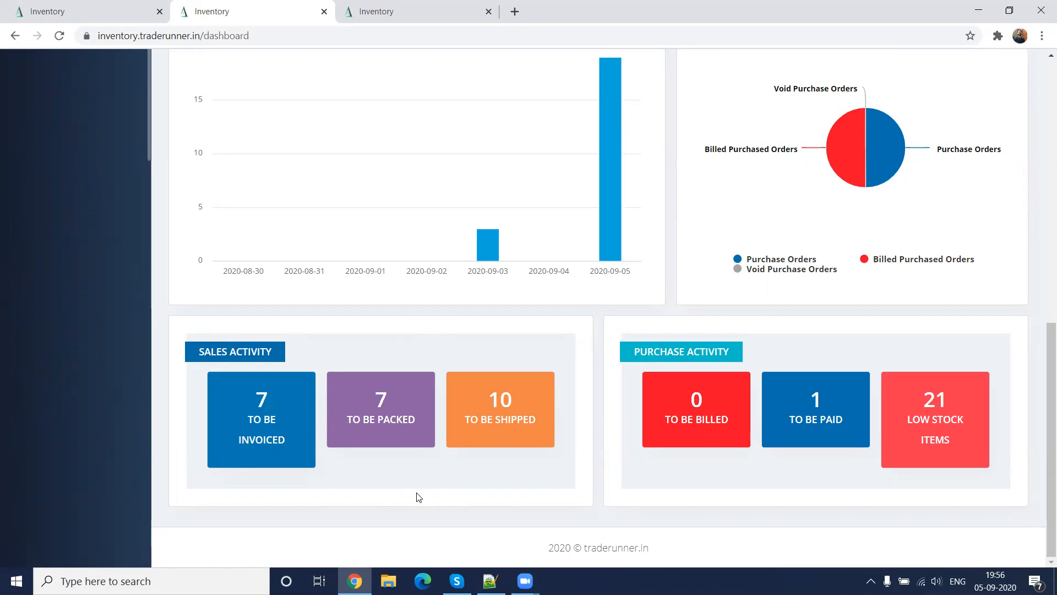
{"action": "left_click", "coordinate": [269, 426]}
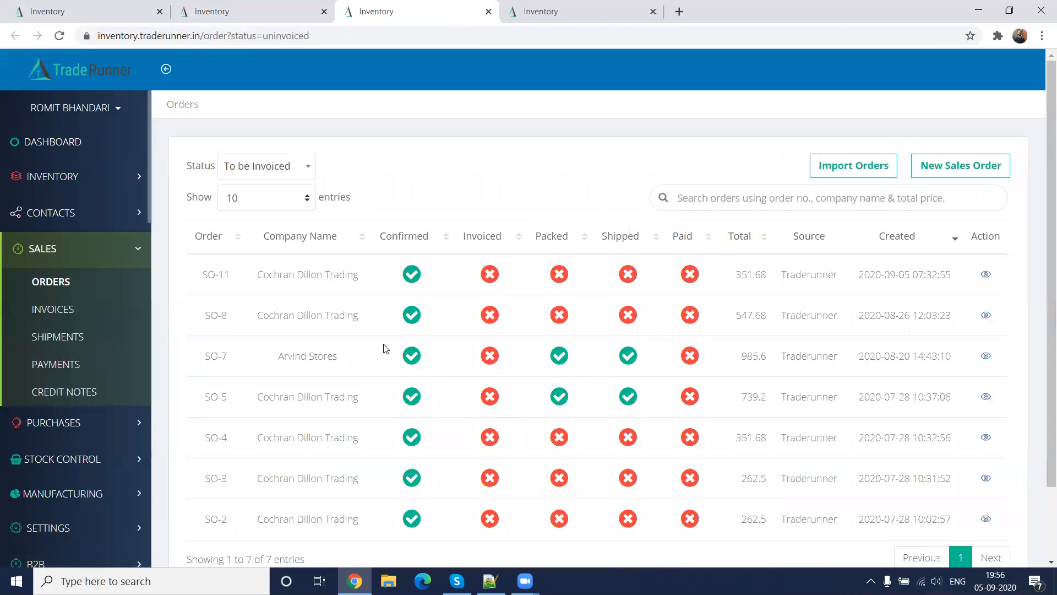
{"action": "scroll", "coordinate": [386, 349], "scroll_direction": "down", "scroll_amount": 2}
{"action": "left_click", "coordinate": [264, 11]}
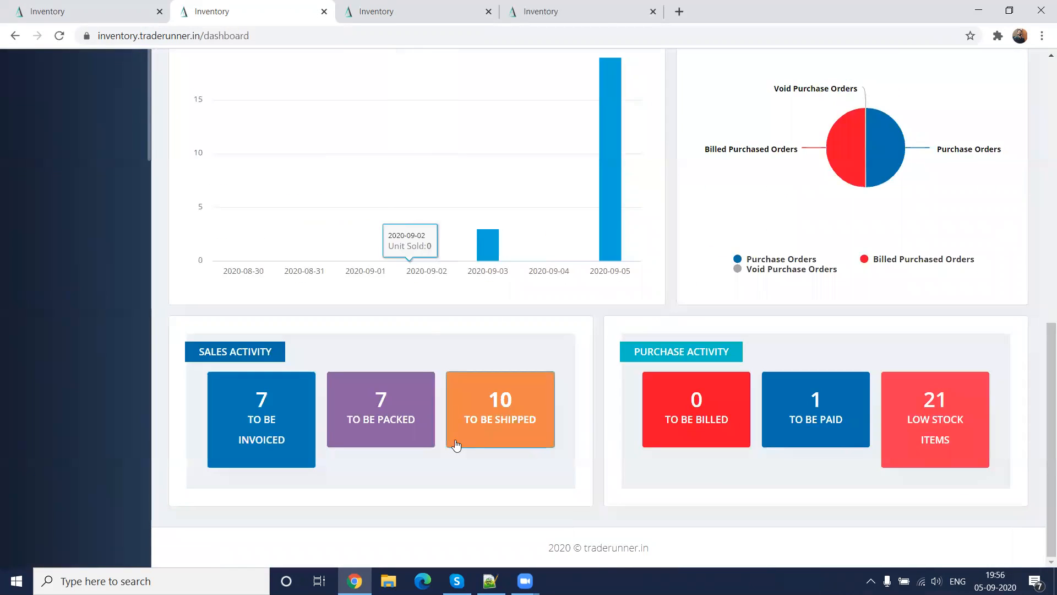
View the sales orders to be packed, check the available order status filters, and return to the dashboard
{"action": "left_click", "coordinate": [403, 426]}
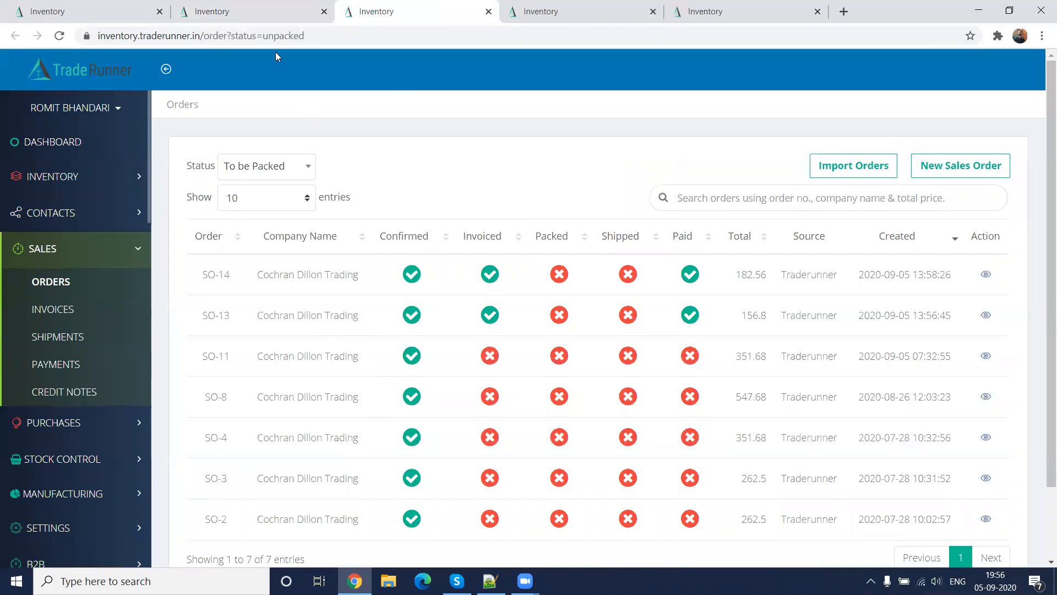
{"action": "left_click", "coordinate": [247, 166]}
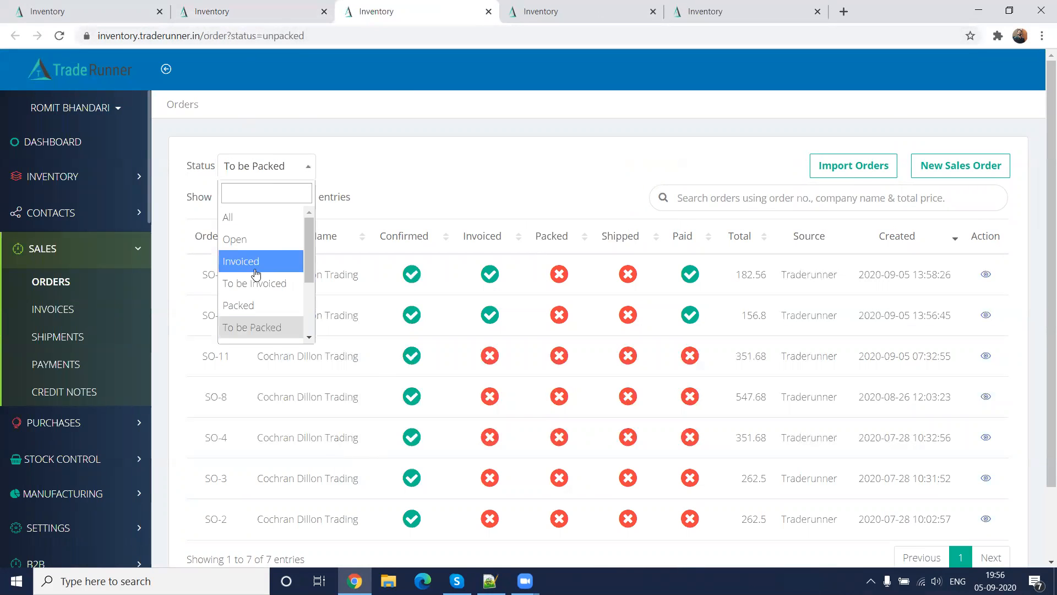
{"action": "scroll", "coordinate": [256, 270], "scroll_direction": "down", "scroll_amount": 2}
{"action": "scroll", "coordinate": [256, 270], "scroll_direction": "up", "scroll_amount": 2}
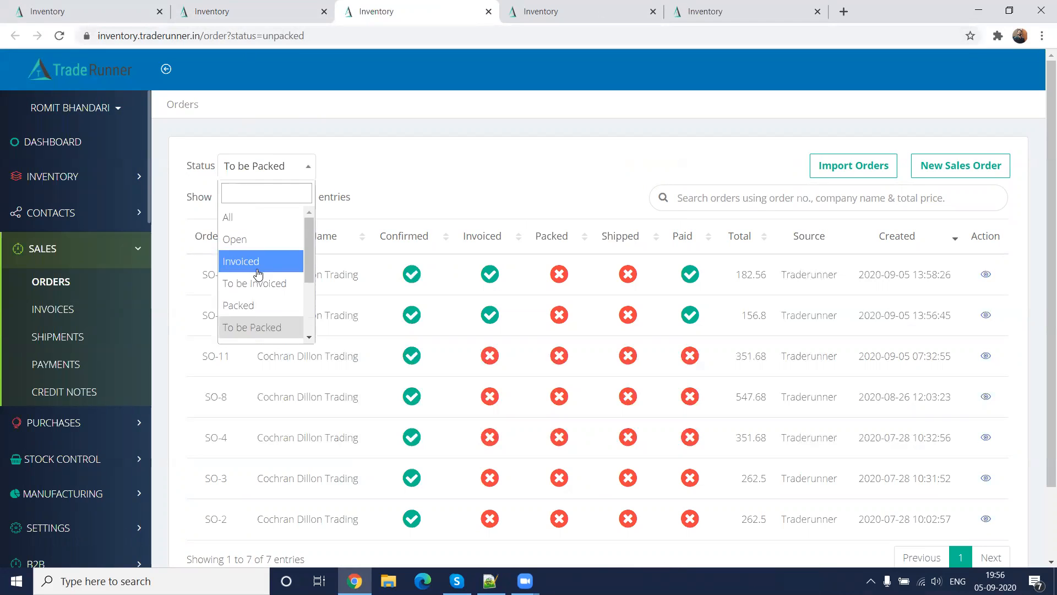
{"action": "left_click", "coordinate": [425, 180]}
{"action": "left_click", "coordinate": [255, 11]}
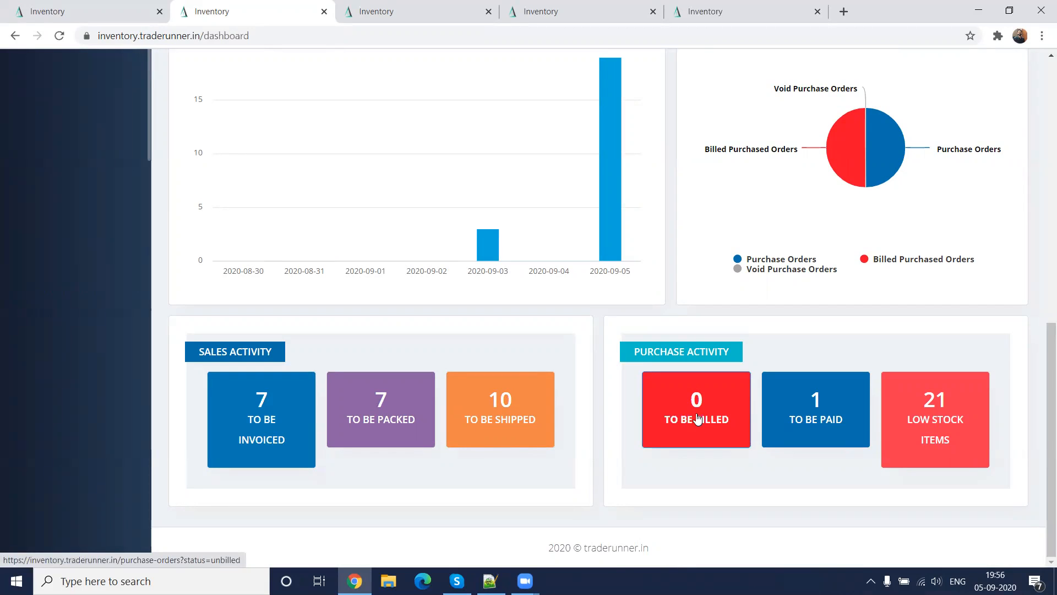
View the purchase orders to be paid from Purchase Activity, and return to the dashboard
{"action": "left_click", "coordinate": [773, 402]}
{"action": "left_click", "coordinate": [286, 169]}
{"action": "left_click", "coordinate": [385, 173]}
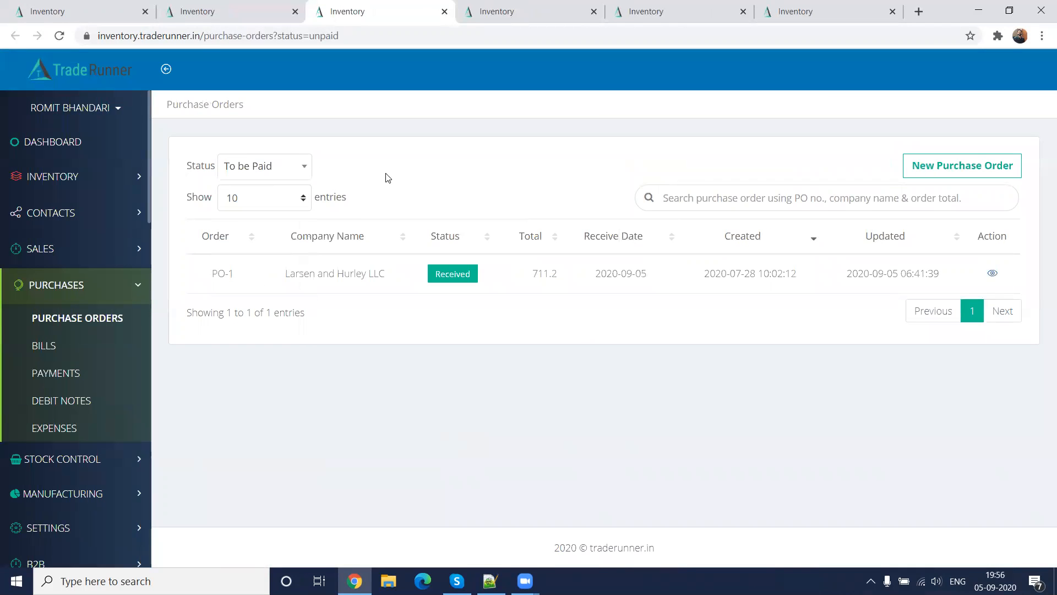
{"action": "left_click", "coordinate": [244, 11]}
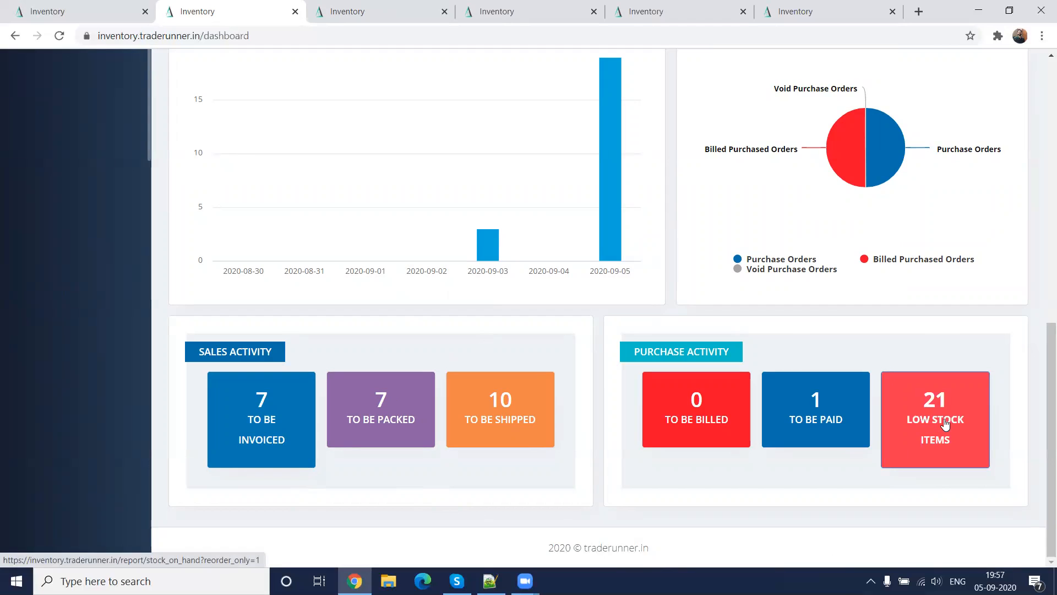
Open the low stock items report and preview the purchase order form for Bucket Small sm blue without creating the order
{"action": "left_click", "coordinate": [945, 424]}
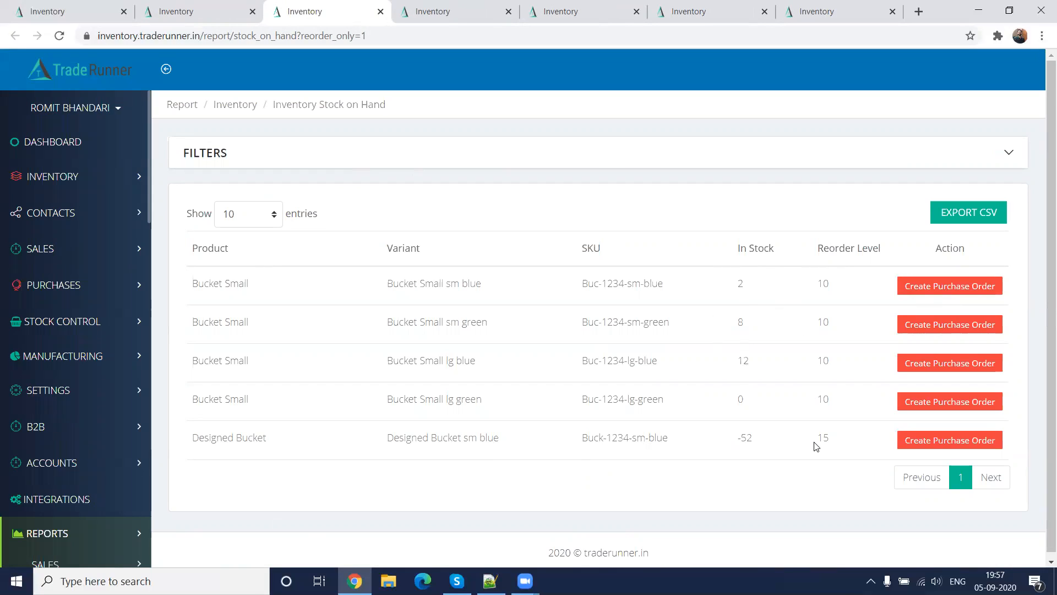
{"action": "left_click", "coordinate": [942, 294]}
{"action": "scroll", "coordinate": [538, 290], "scroll_direction": "down", "scroll_amount": 1}
{"action": "scroll", "coordinate": [533, 302], "scroll_direction": "up", "scroll_amount": 1}
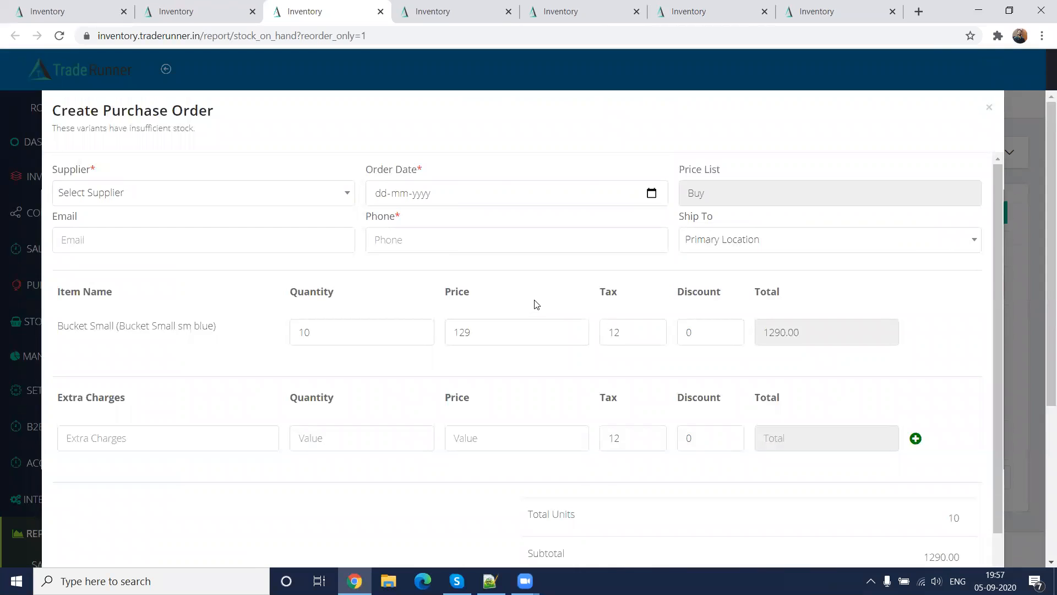
{"action": "left_click", "coordinate": [989, 108]}
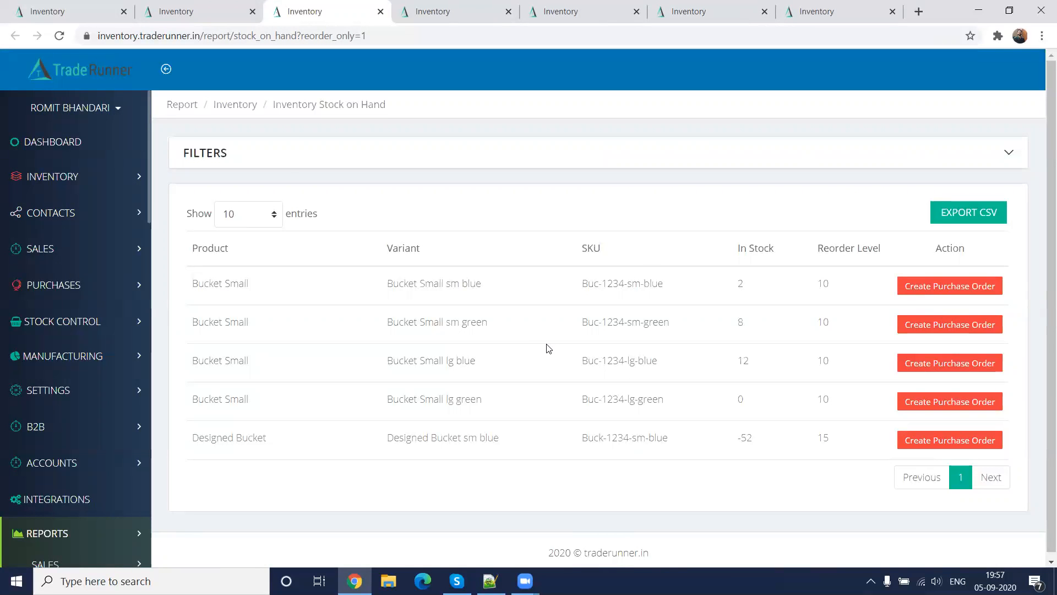
Close the browser tabs holding the stock report and the order lists, leaving the dashboard open
{"action": "left_click", "coordinate": [380, 11]}
{"action": "left_click", "coordinate": [380, 11]}
{"action": "left_click", "coordinate": [380, 11]}
{"action": "left_click", "coordinate": [380, 11]}
{"action": "left_click", "coordinate": [380, 11]}
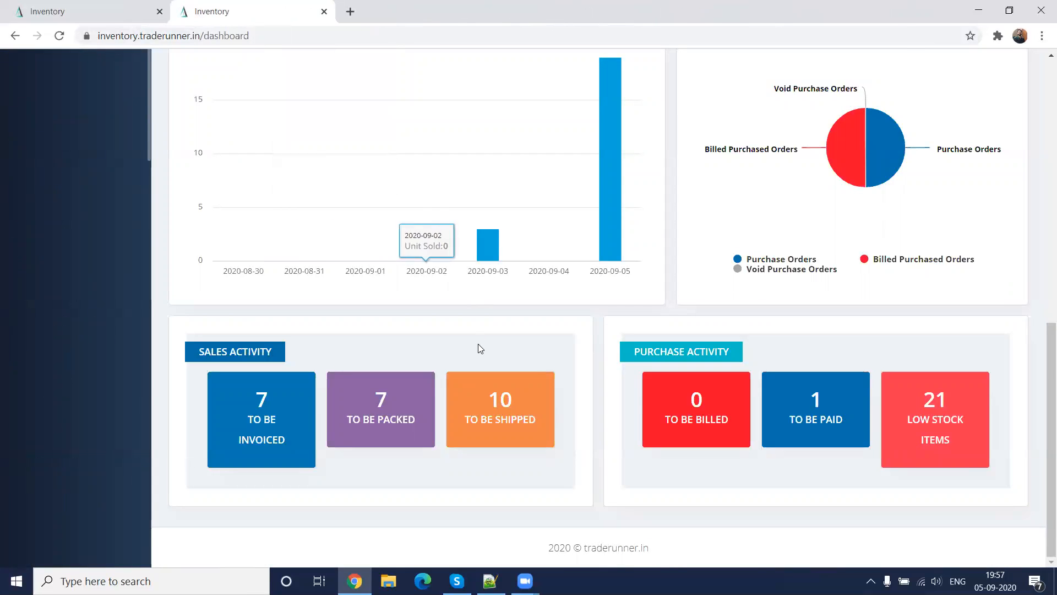
Open the Company Details settings and review the company overview, business type and address fields
{"action": "scroll", "coordinate": [478, 343], "scroll_direction": "up", "scroll_amount": 10}
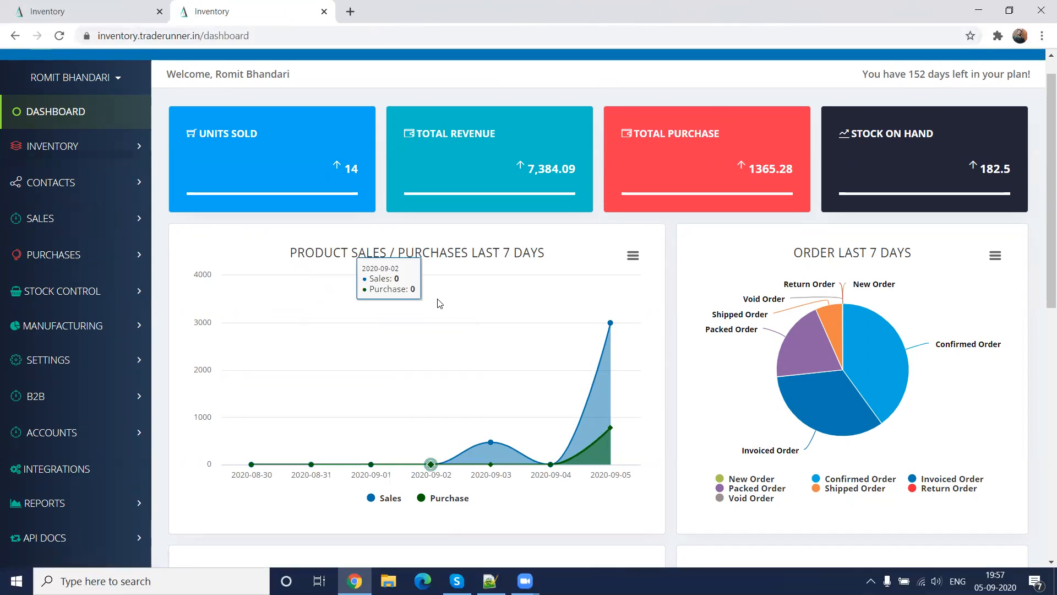
{"action": "scroll", "coordinate": [439, 303], "scroll_direction": "up", "scroll_amount": 1}
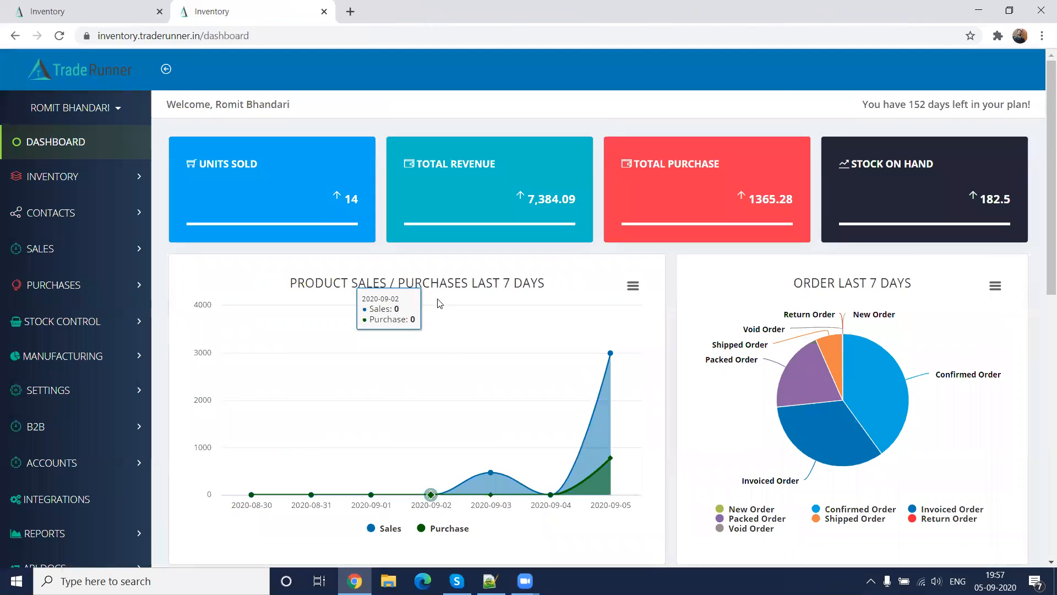
{"action": "left_click", "coordinate": [80, 398]}
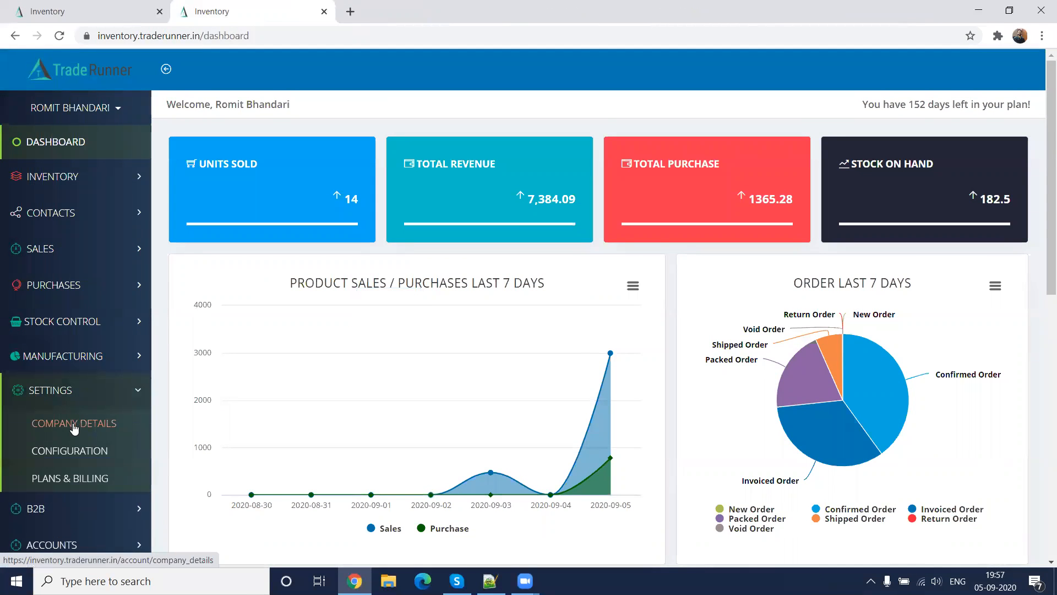
{"action": "left_click", "coordinate": [74, 424]}
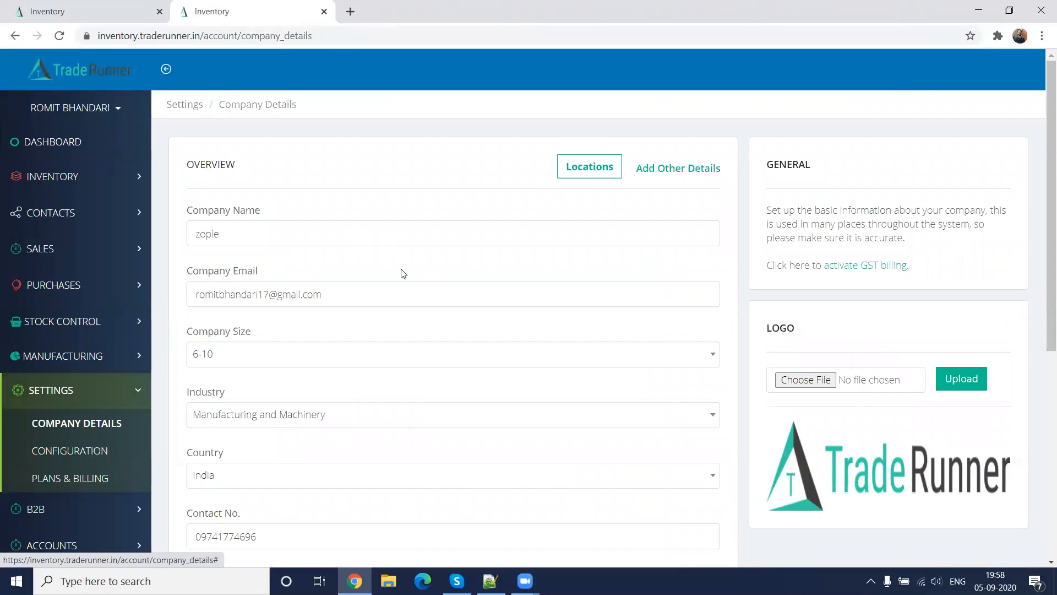
{"action": "scroll", "coordinate": [379, 335], "scroll_direction": "down", "scroll_amount": 3}
{"action": "scroll", "coordinate": [379, 335], "scroll_direction": "down", "scroll_amount": 3}
{"action": "scroll", "coordinate": [379, 336], "scroll_direction": "up", "scroll_amount": 6}
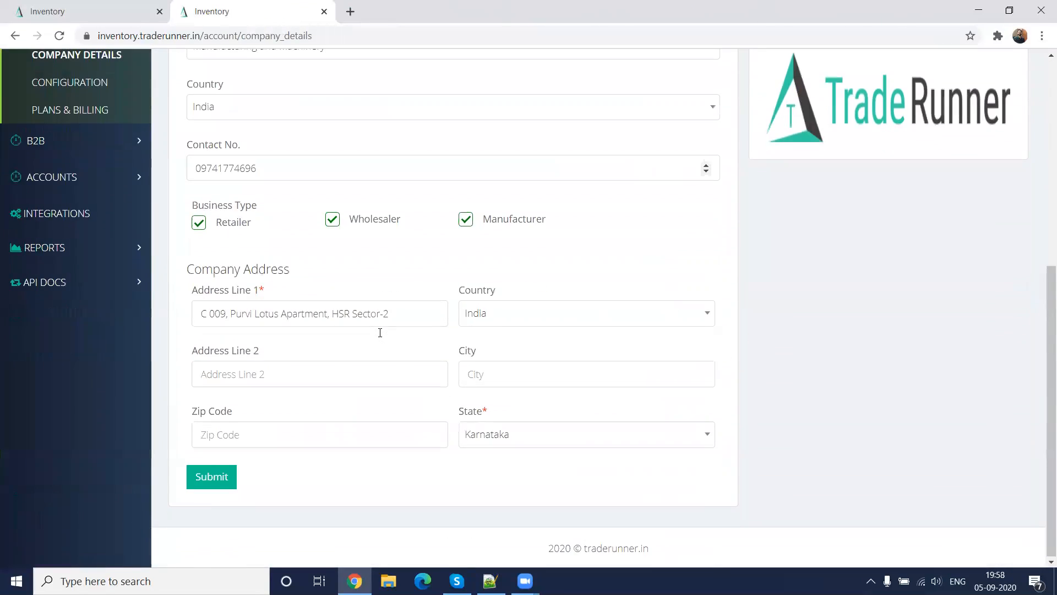
{"action": "left_click", "coordinate": [350, 277]}
{"action": "left_click", "coordinate": [415, 309]}
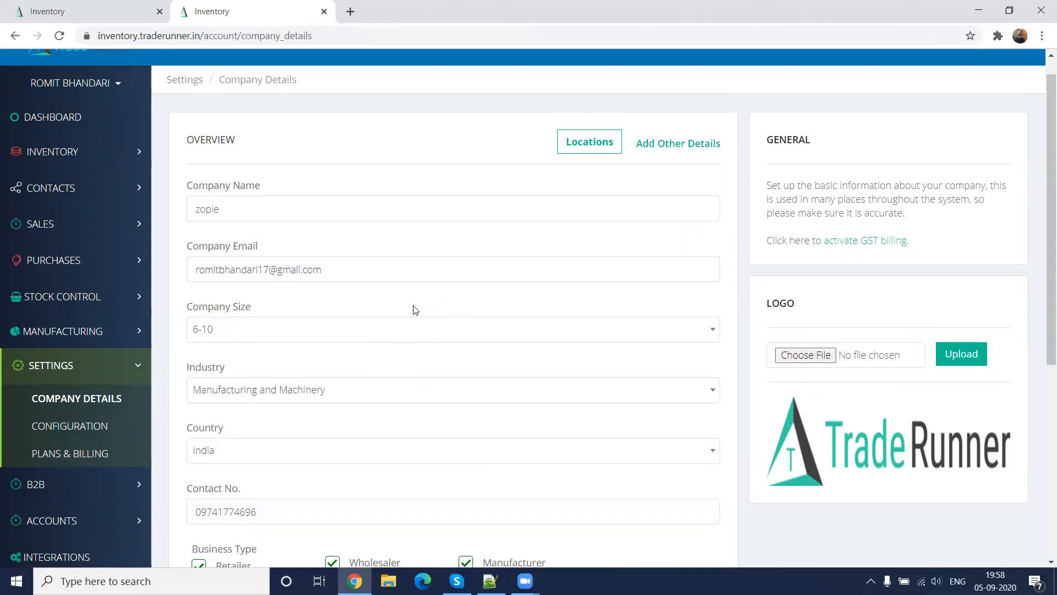
Choose India as the company's country in the overview section and check the business type and address fields
{"action": "scroll", "coordinate": [389, 345], "scroll_direction": "down", "scroll_amount": 2}
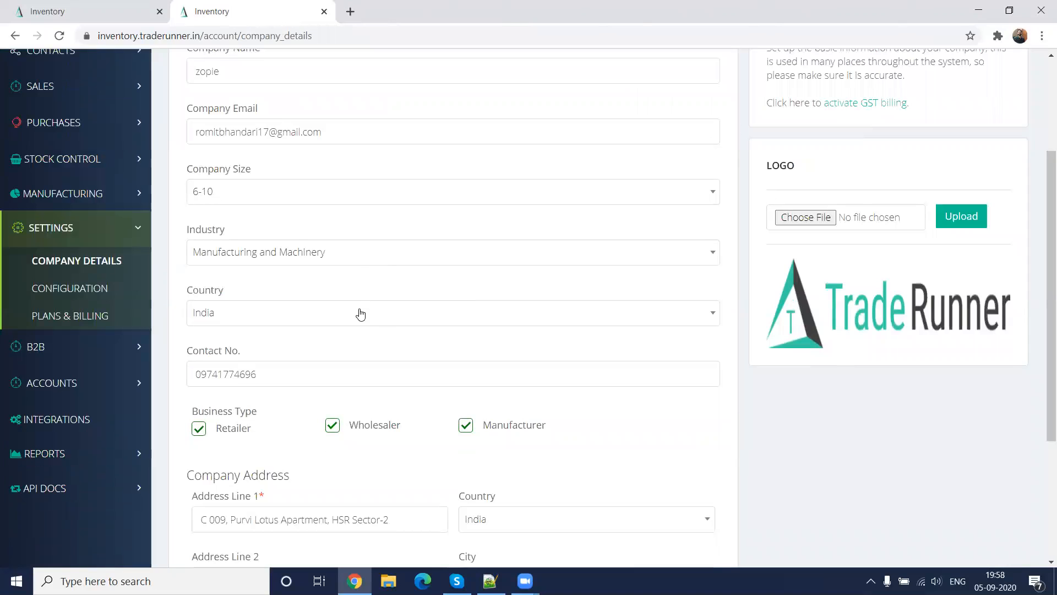
{"action": "left_click", "coordinate": [277, 326]}
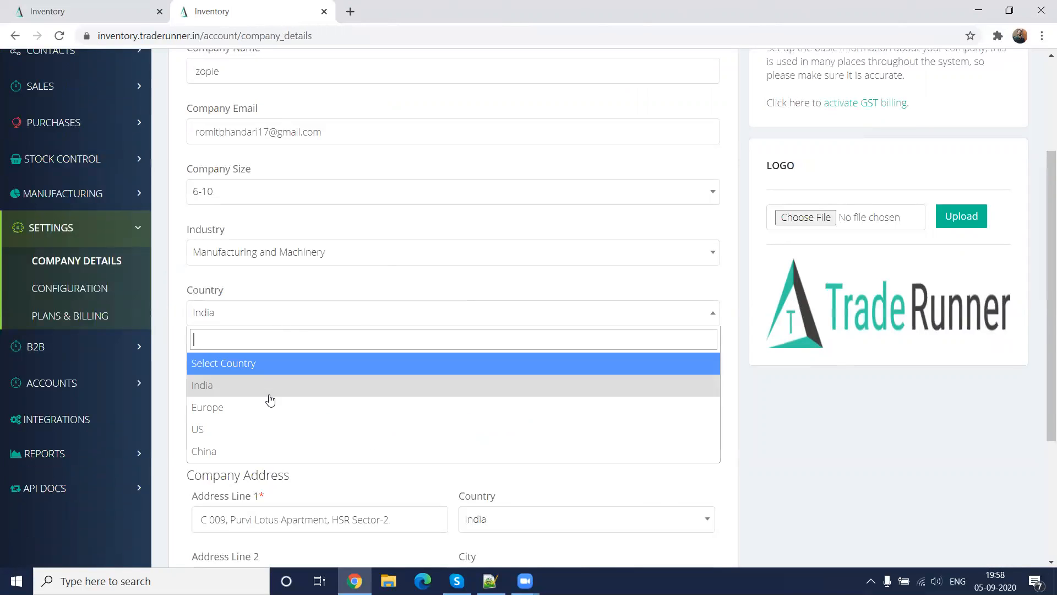
{"action": "left_click", "coordinate": [270, 385]}
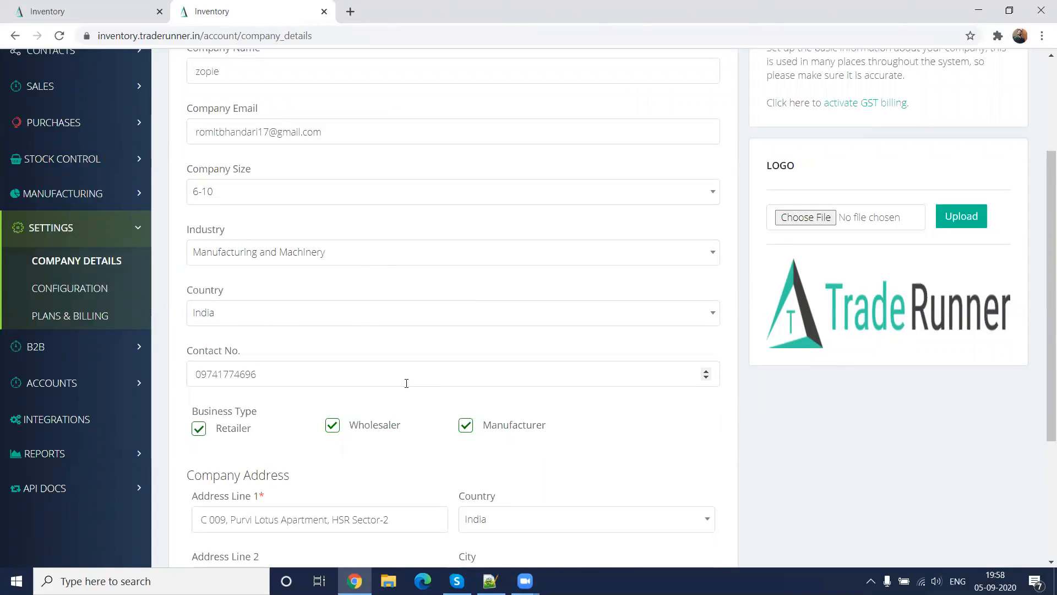
{"action": "scroll", "coordinate": [628, 439], "scroll_direction": "down", "scroll_amount": 2}
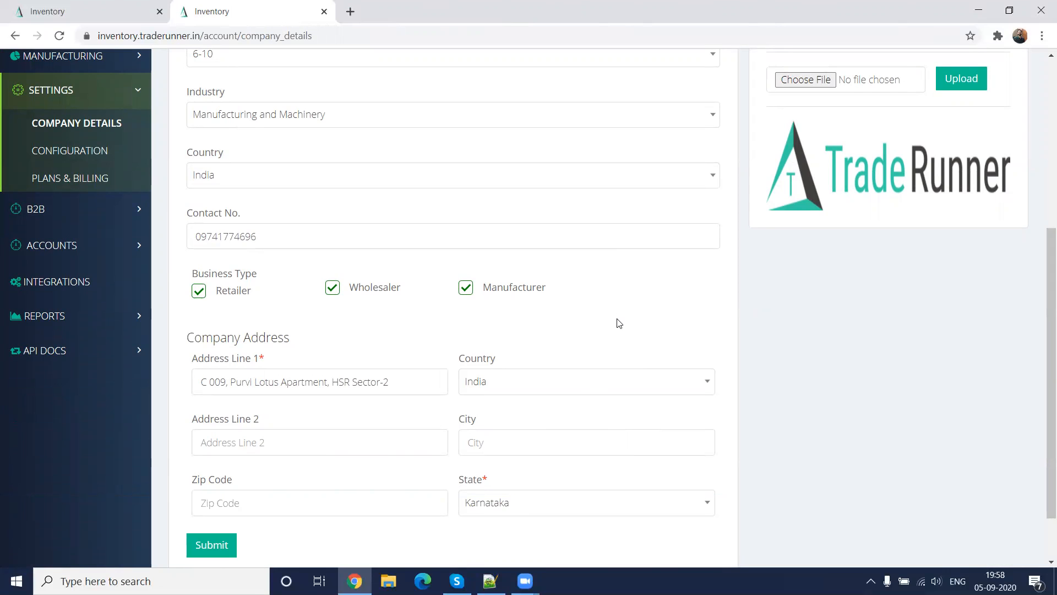
Open the company's Locations list and start a new location entry
{"action": "scroll", "coordinate": [619, 324], "scroll_direction": "up", "scroll_amount": 5}
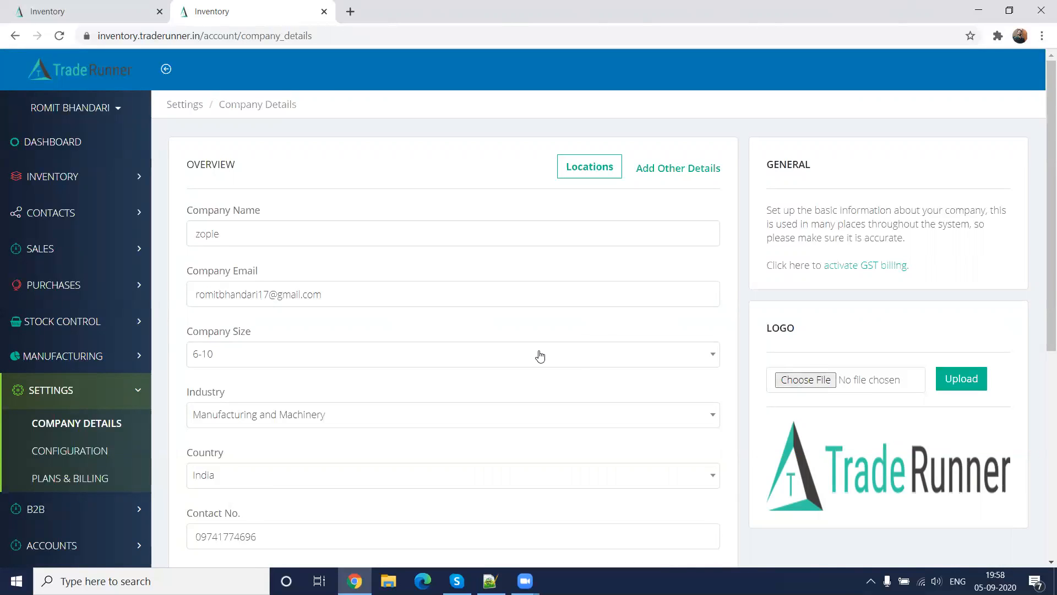
{"action": "left_click", "coordinate": [576, 172]}
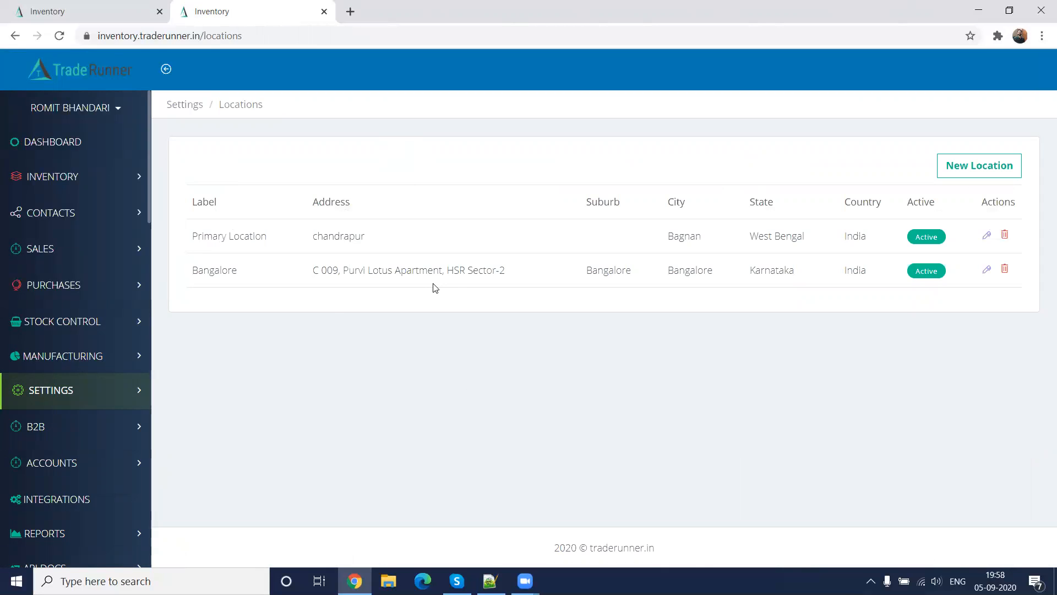
{"action": "left_click", "coordinate": [966, 175]}
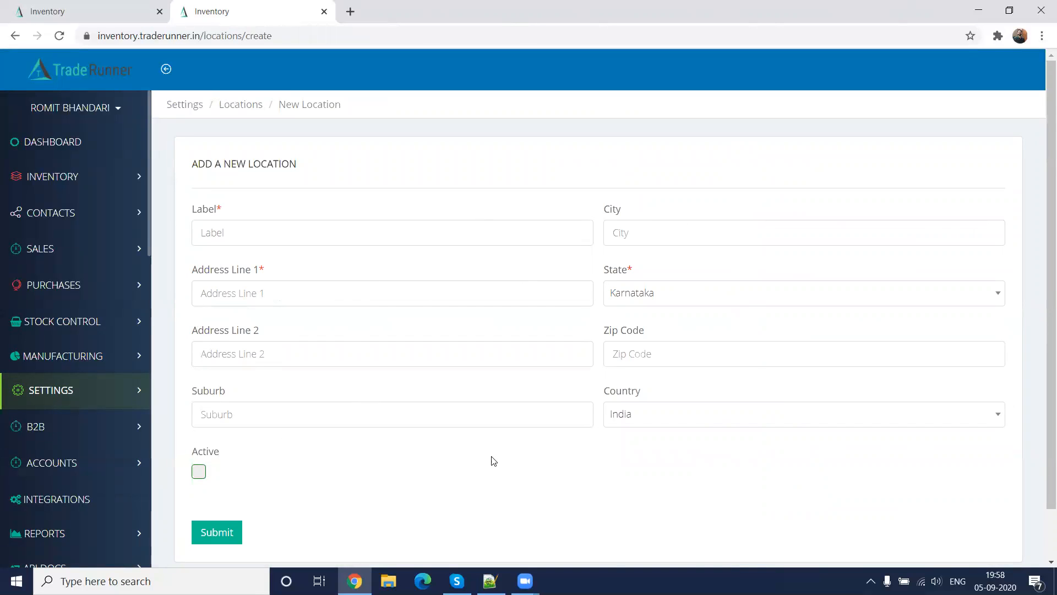
Return to the Company Details settings and open the general configuration to review the tax labels and GST options
{"action": "left_click", "coordinate": [41, 390]}
{"action": "left_click", "coordinate": [91, 424]}
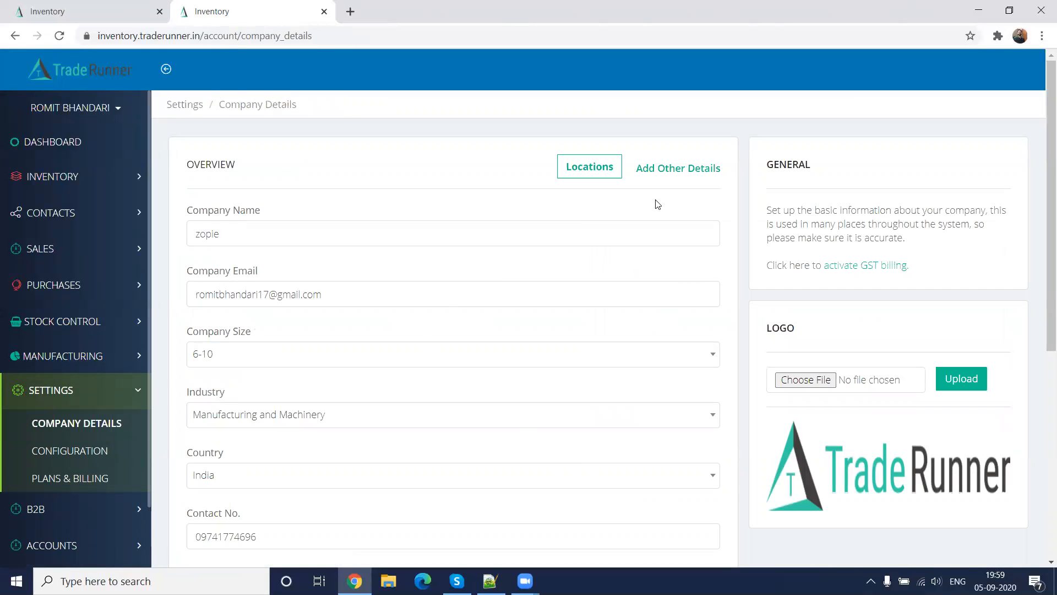
{"action": "left_click", "coordinate": [688, 174]}
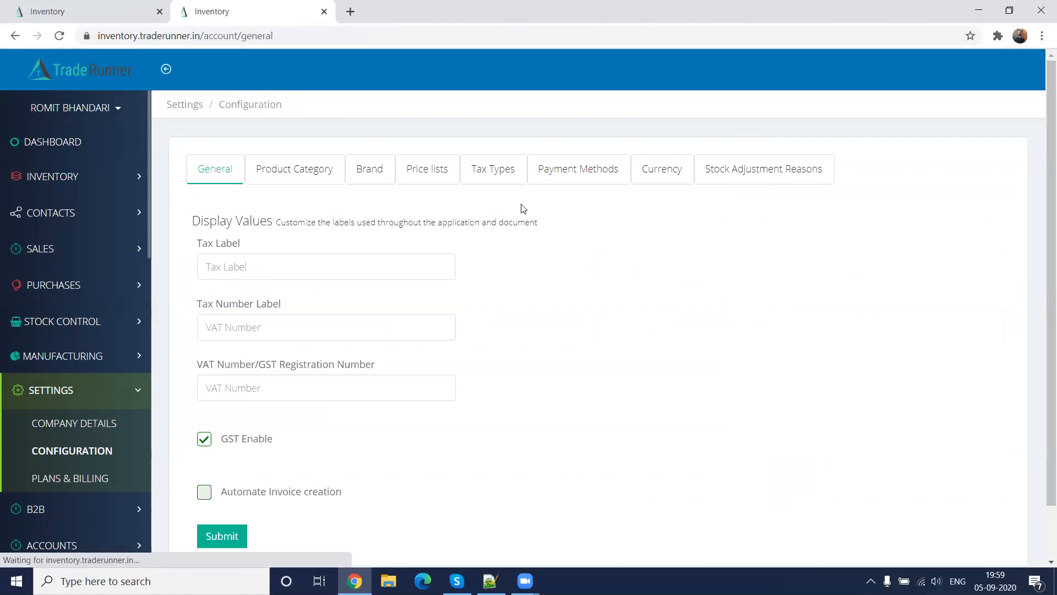
{"action": "left_click", "coordinate": [87, 453]}
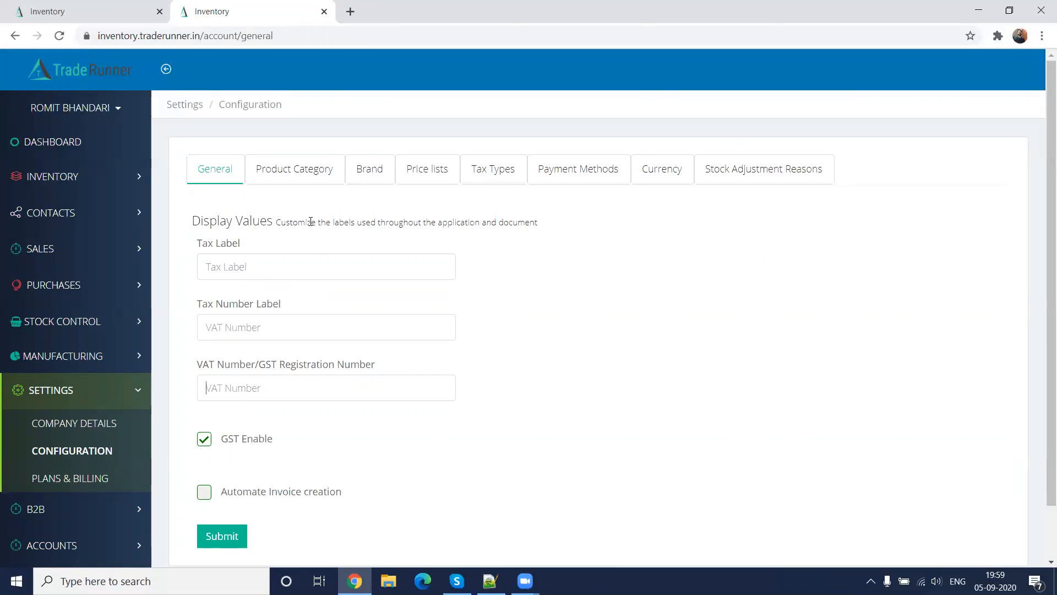
Review the product categories and brands in the configuration and open the form for a new brand
{"action": "left_click", "coordinate": [303, 174]}
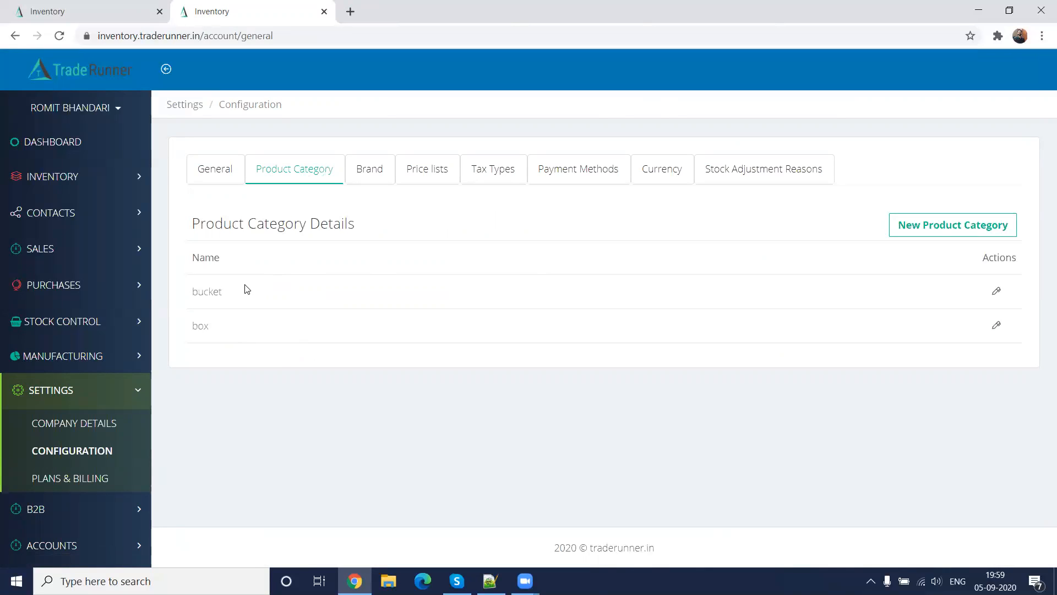
{"action": "left_click", "coordinate": [365, 180]}
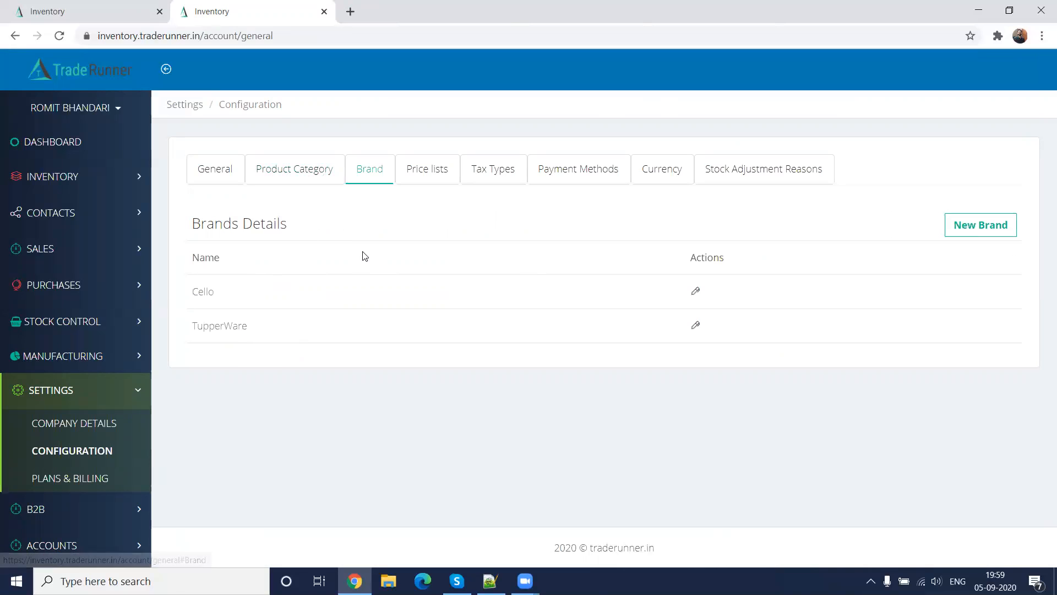
{"action": "left_click", "coordinate": [982, 229]}
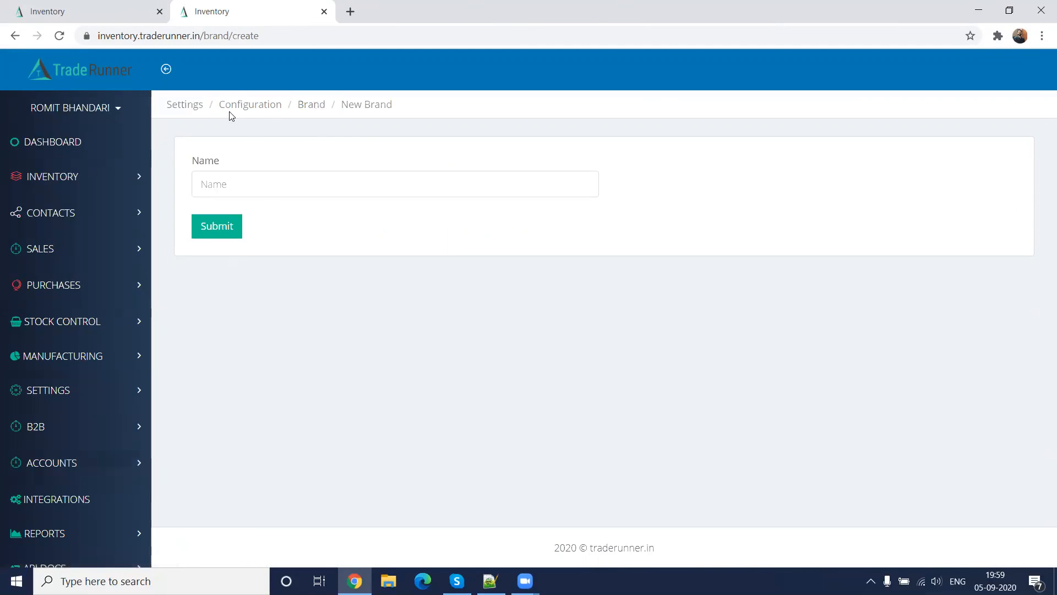
Go back to the configuration's brand list without adding a brand and review the price lists
{"action": "left_click", "coordinate": [86, 392]}
{"action": "left_click", "coordinate": [74, 451]}
{"action": "left_click", "coordinate": [370, 171]}
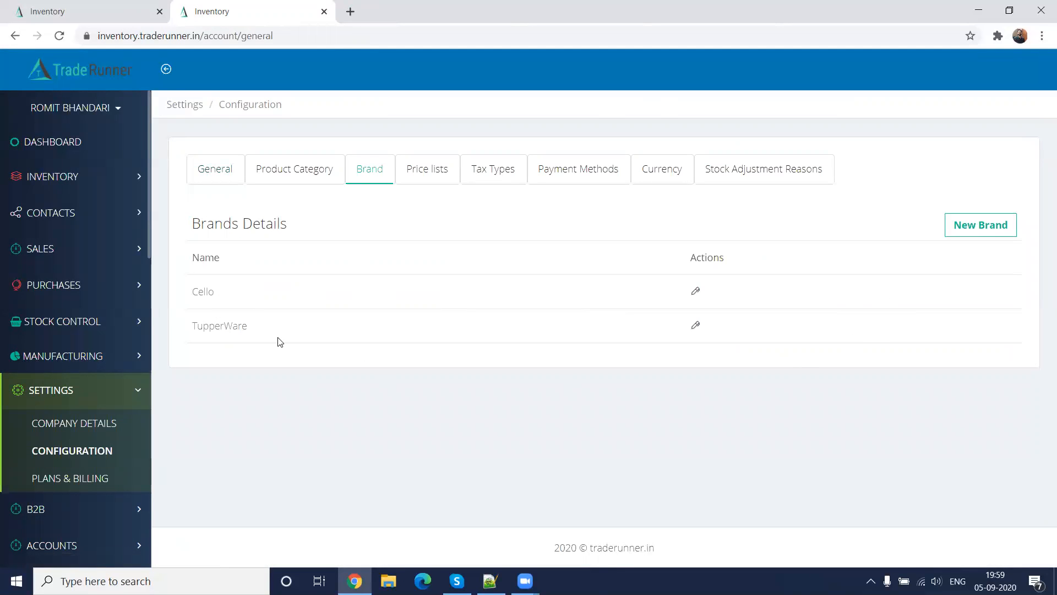
{"action": "left_click", "coordinate": [425, 190]}
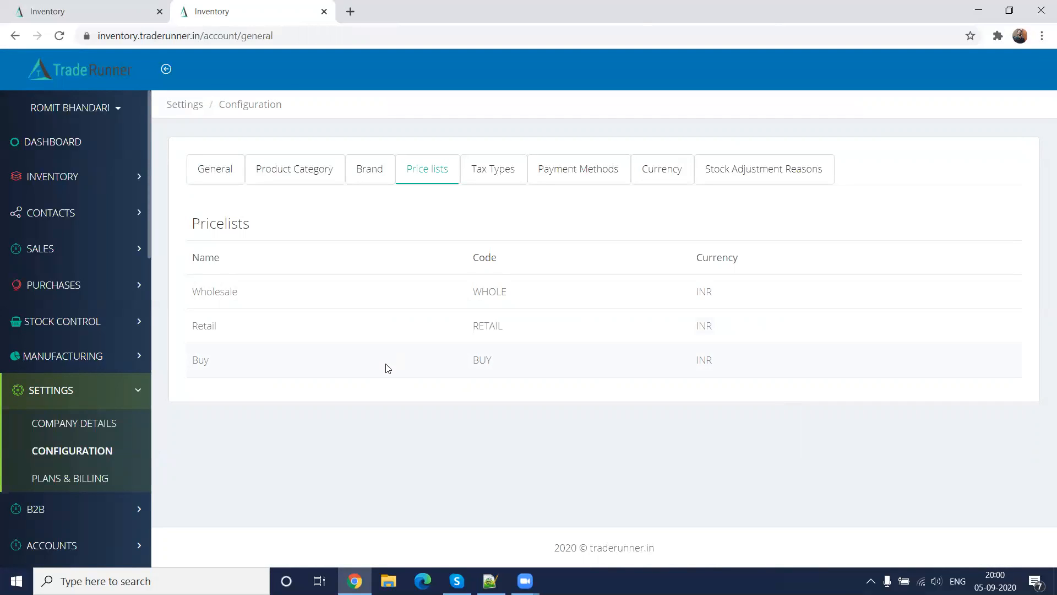
Add a new tax type named gst with code gst and a value of 13%
{"action": "left_click", "coordinate": [492, 176]}
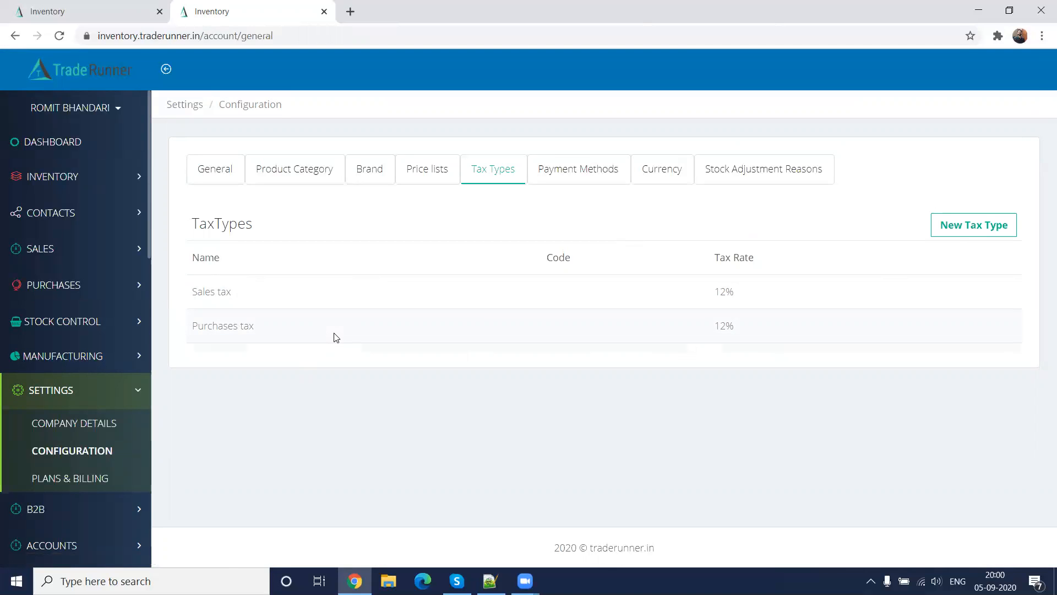
{"action": "left_click", "coordinate": [957, 234]}
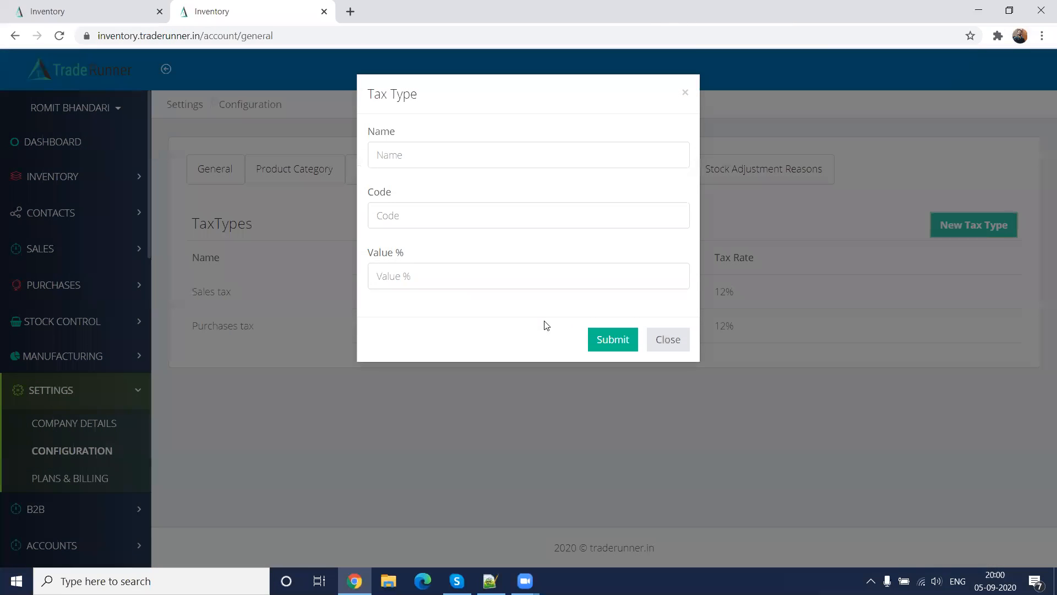
{"action": "left_click", "coordinate": [423, 156]}
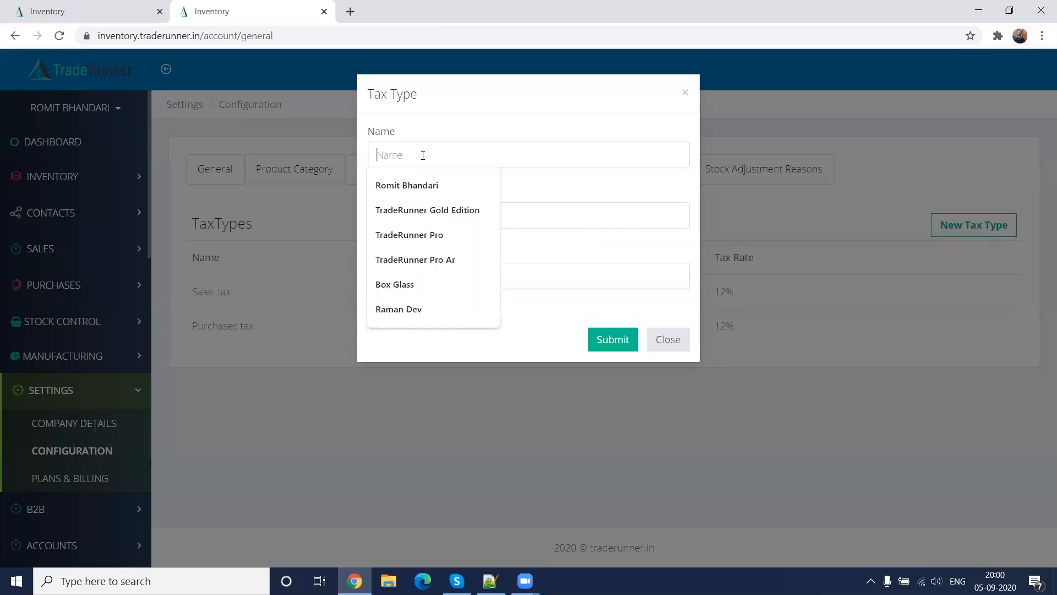
{"action": "type", "text": "gst"}
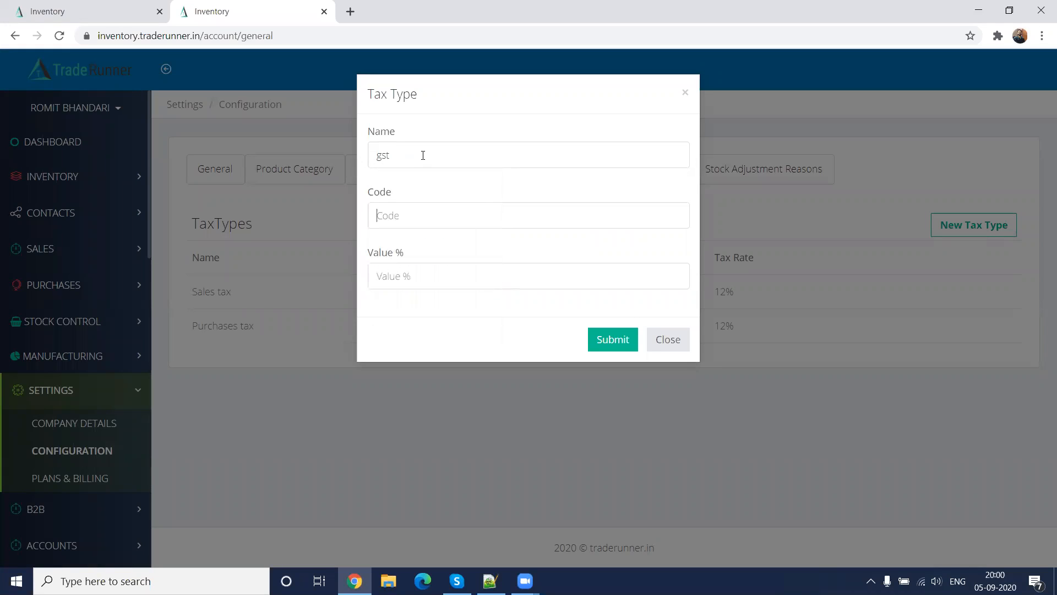
{"action": "key", "text": "Tab"}
{"action": "type", "text": "gst"}
{"action": "key", "text": "Tab"}
{"action": "type", "text": "13"}
{"action": "left_click", "coordinate": [605, 339]}
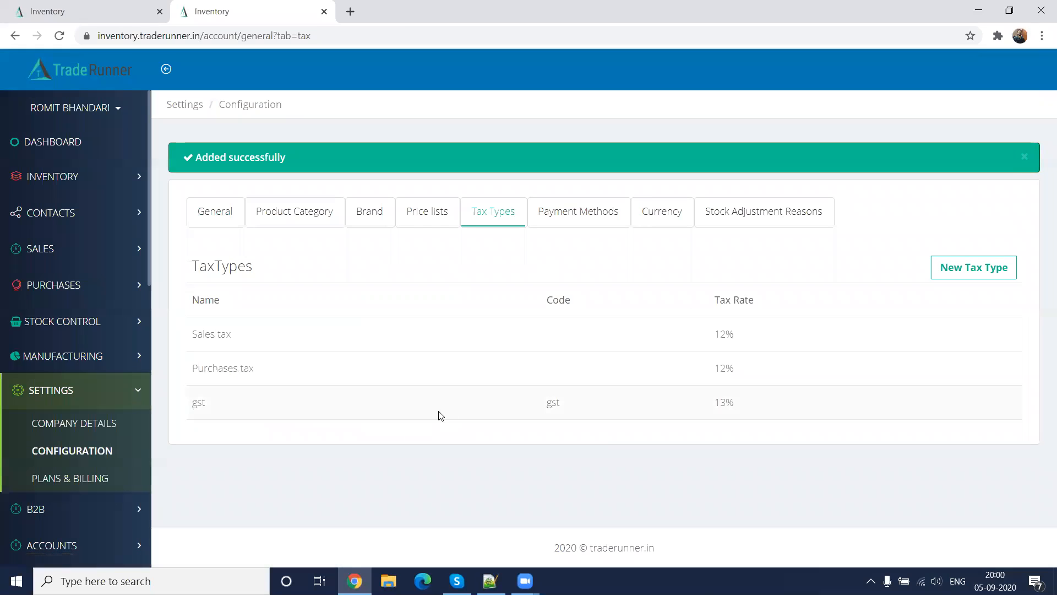
Review the payment methods and the supported currencies in the configuration
{"action": "left_click", "coordinate": [599, 223]}
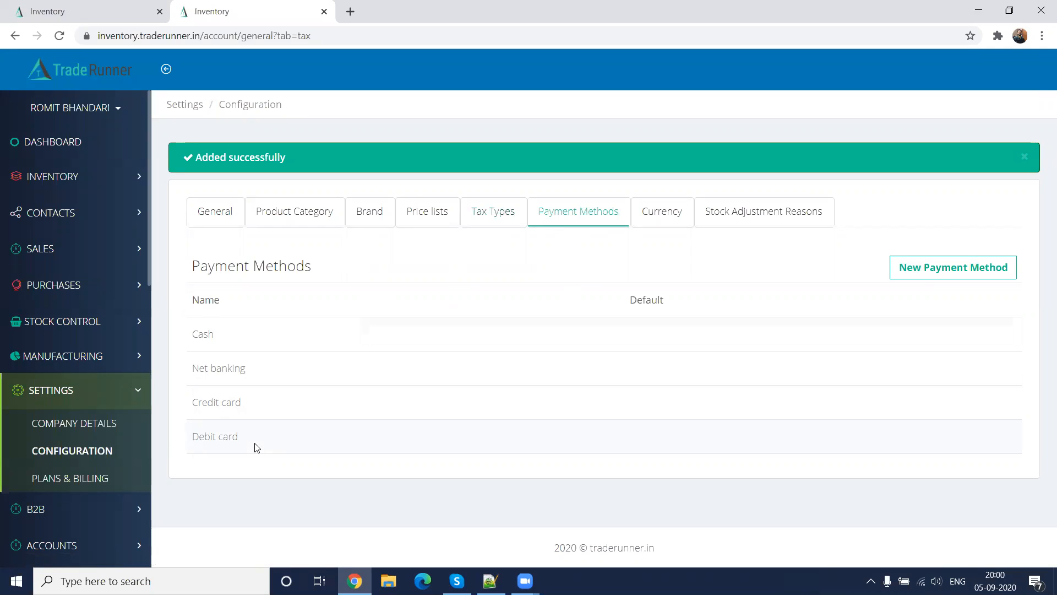
{"action": "left_click", "coordinate": [680, 216]}
{"action": "scroll", "coordinate": [525, 385], "scroll_direction": "down", "scroll_amount": 1}
{"action": "scroll", "coordinate": [524, 401], "scroll_direction": "up", "scroll_amount": 1}
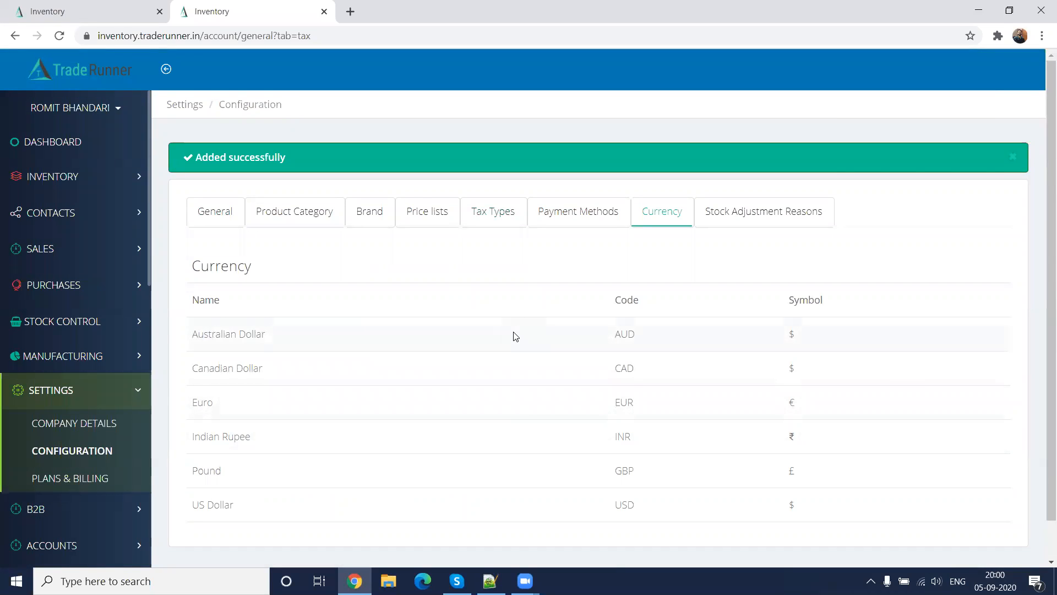
{"action": "scroll", "coordinate": [515, 337], "scroll_direction": "down", "scroll_amount": 1}
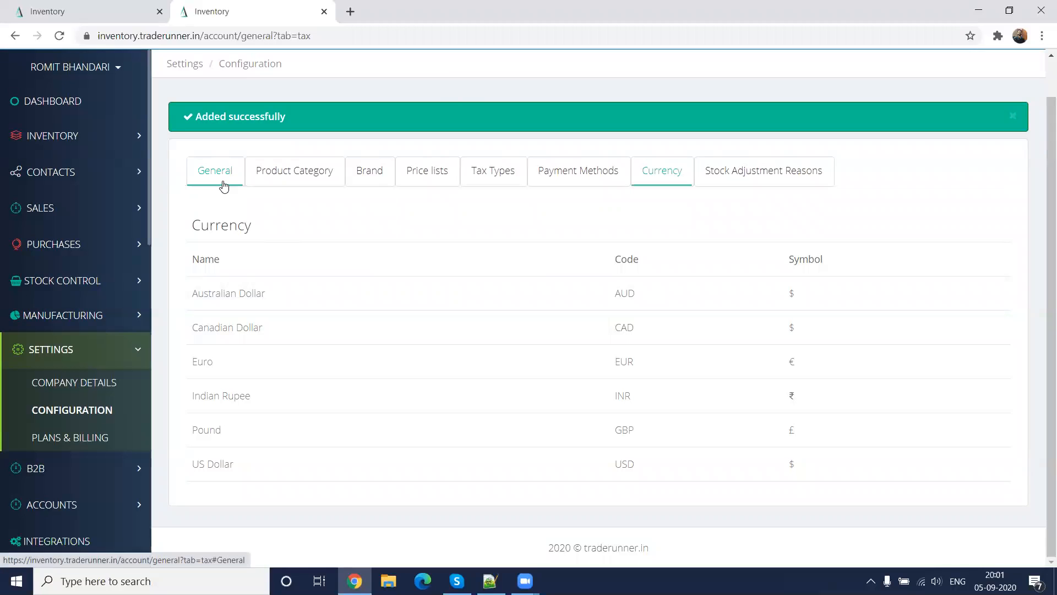
Review the stock adjustment reasons and return to the general configuration settings
{"action": "left_click", "coordinate": [774, 184]}
{"action": "scroll", "coordinate": [488, 397], "scroll_direction": "down", "scroll_amount": 1}
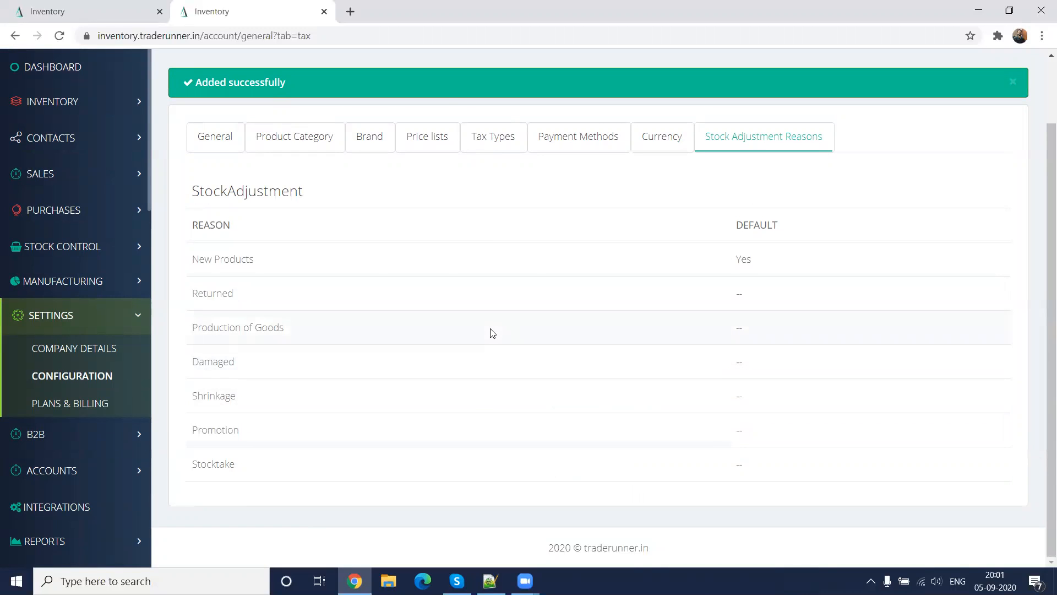
{"action": "scroll", "coordinate": [492, 333], "scroll_direction": "up", "scroll_amount": 3}
{"action": "left_click", "coordinate": [76, 395]}
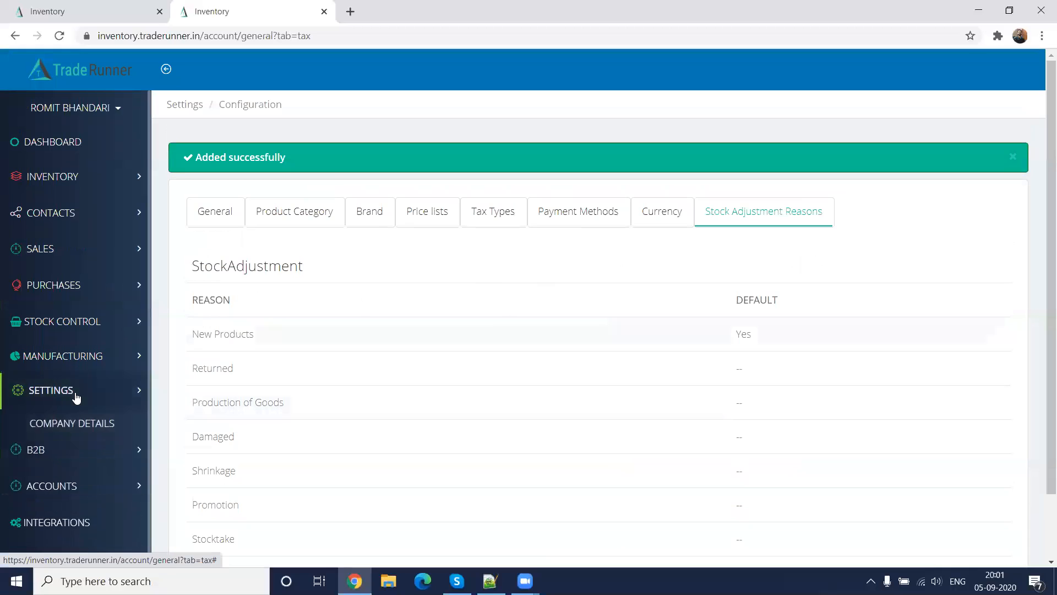
{"action": "left_click", "coordinate": [75, 396]}
{"action": "left_click", "coordinate": [72, 449]}
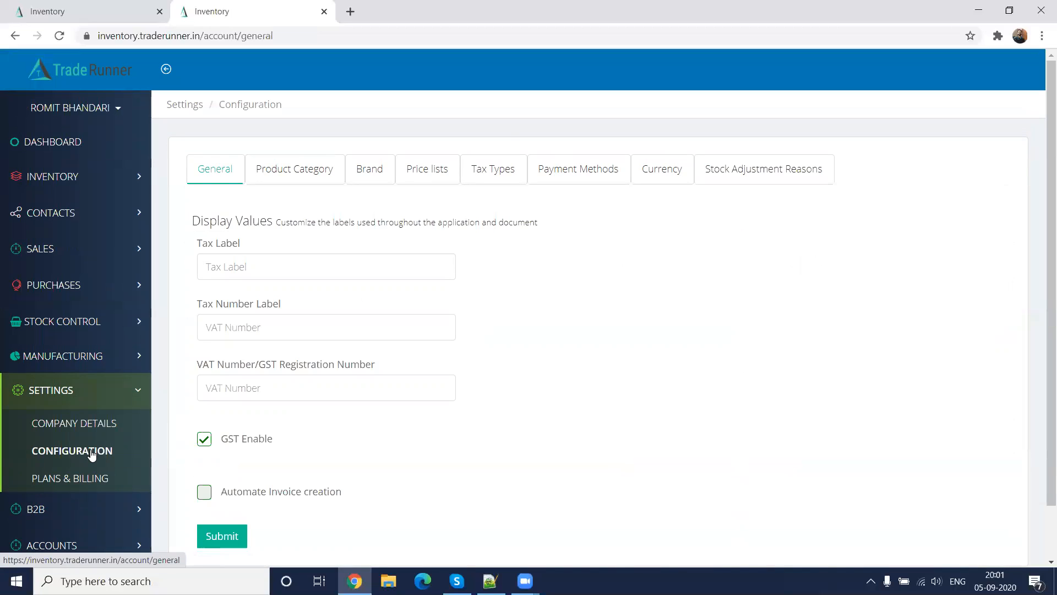
Open the customer list in the contacts and start a new customer entry
{"action": "left_click", "coordinate": [90, 392]}
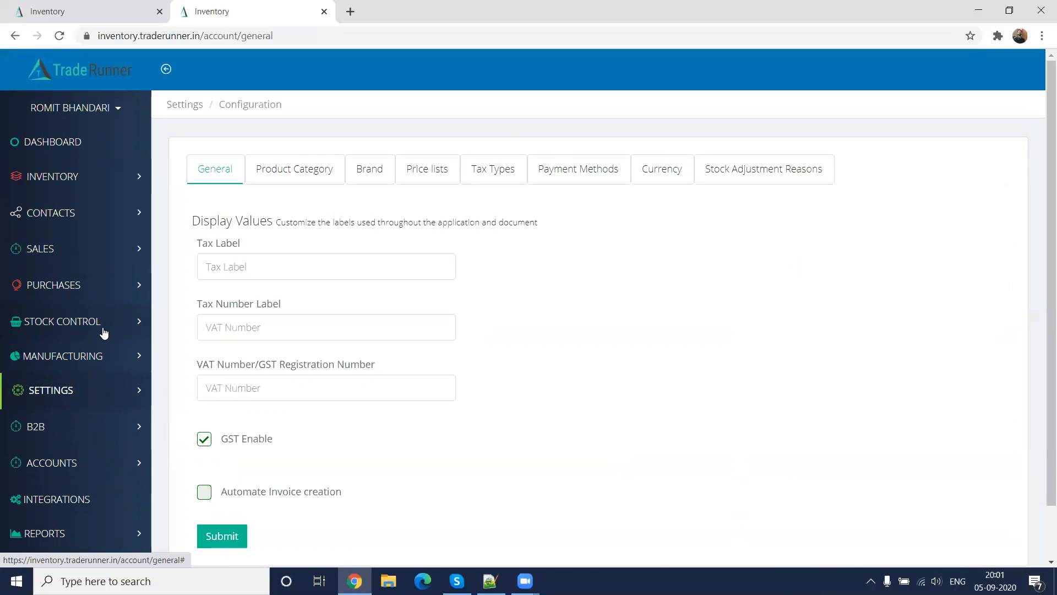
{"action": "left_click", "coordinate": [95, 214]}
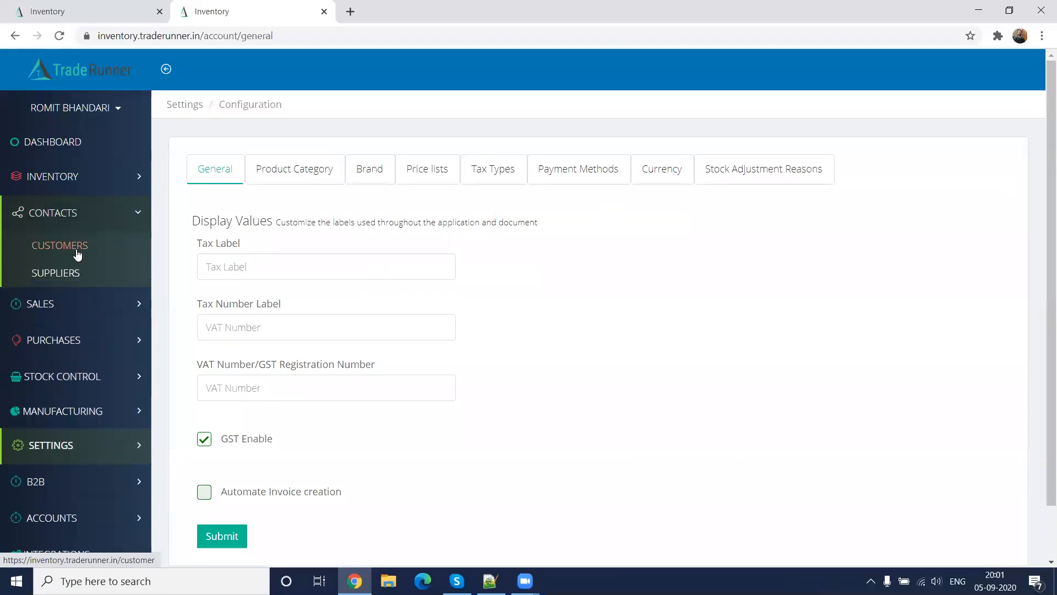
{"action": "left_click", "coordinate": [77, 251]}
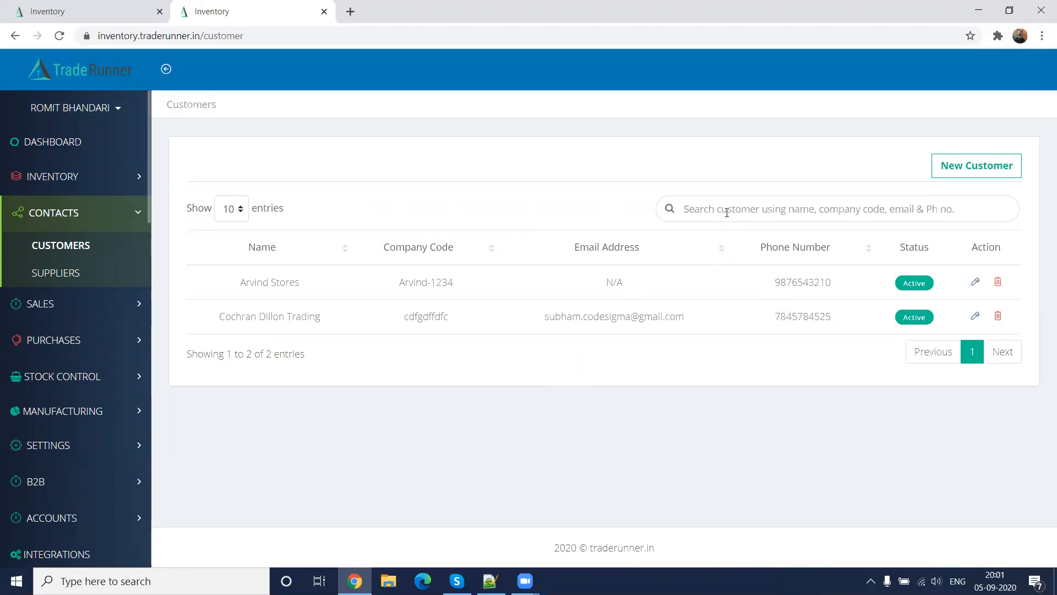
{"action": "left_click", "coordinate": [976, 166]}
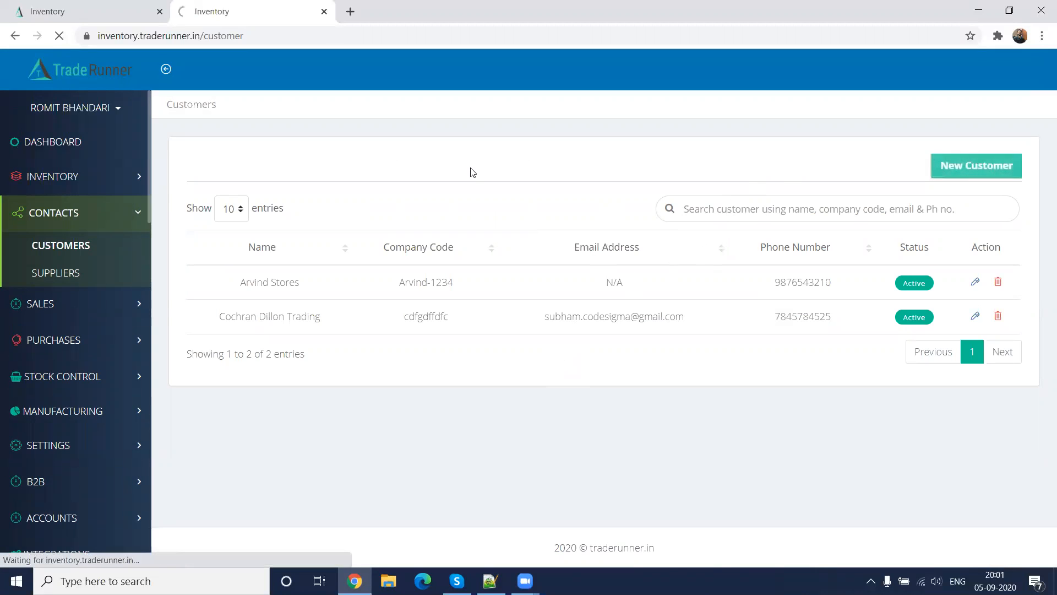
Enter Dhanesh Stores as the company name, keep the Business Customer type and fill in the company code
{"action": "left_click", "coordinate": [354, 239]}
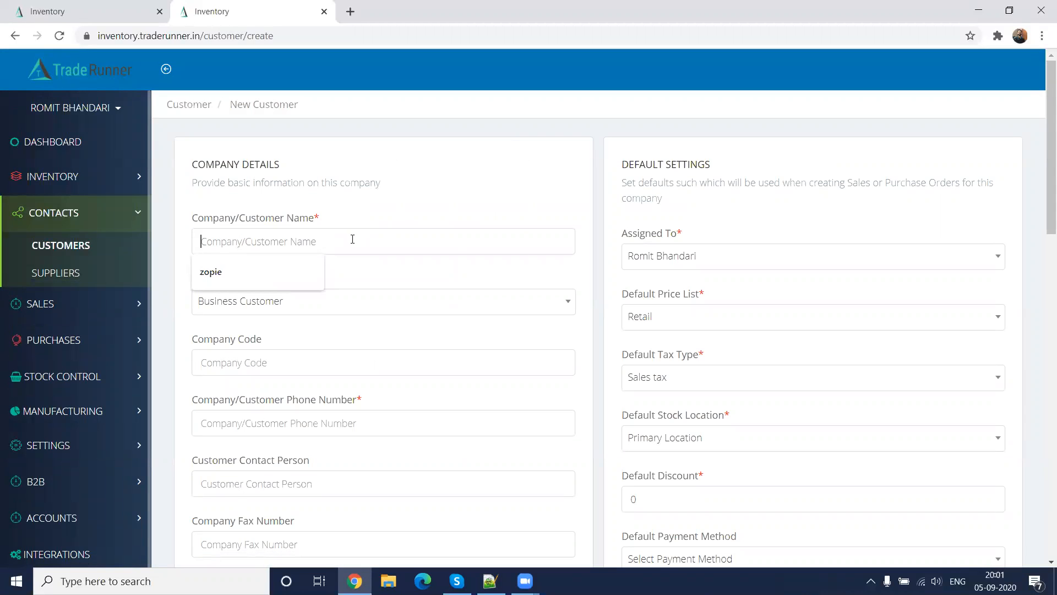
{"action": "type", "text": "Dhanesh"}
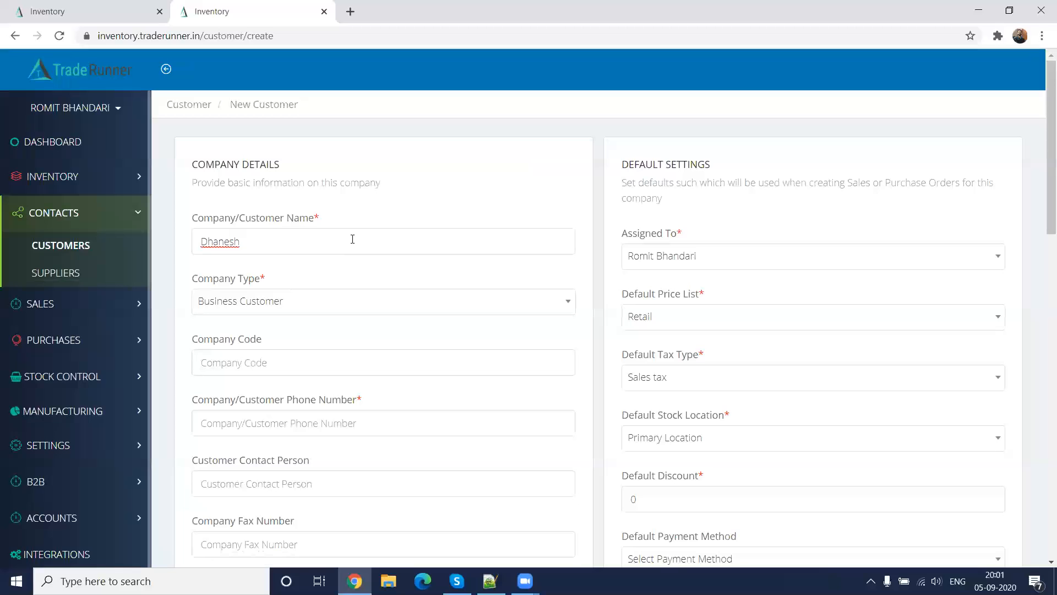
{"action": "type", "text": " Stores"}
{"action": "left_click", "coordinate": [286, 301]}
{"action": "left_click", "coordinate": [300, 353]}
{"action": "type", "text": "Dhanesh-1234"}
Fill in the new customer's phone number, contact person and fax number
{"action": "left_click", "coordinate": [325, 430]}
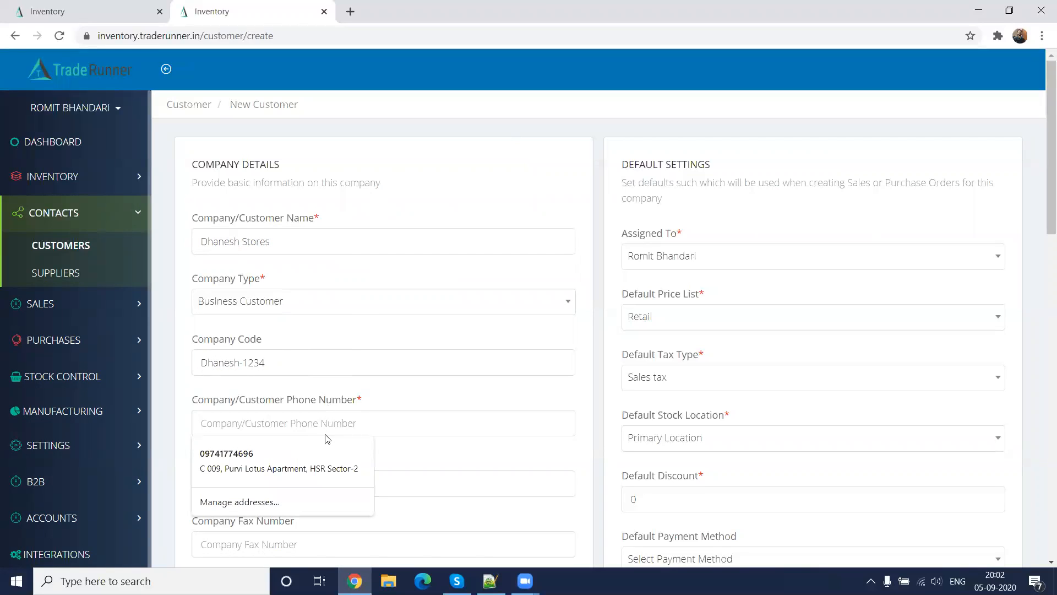
{"action": "type", "text": "876543210"}
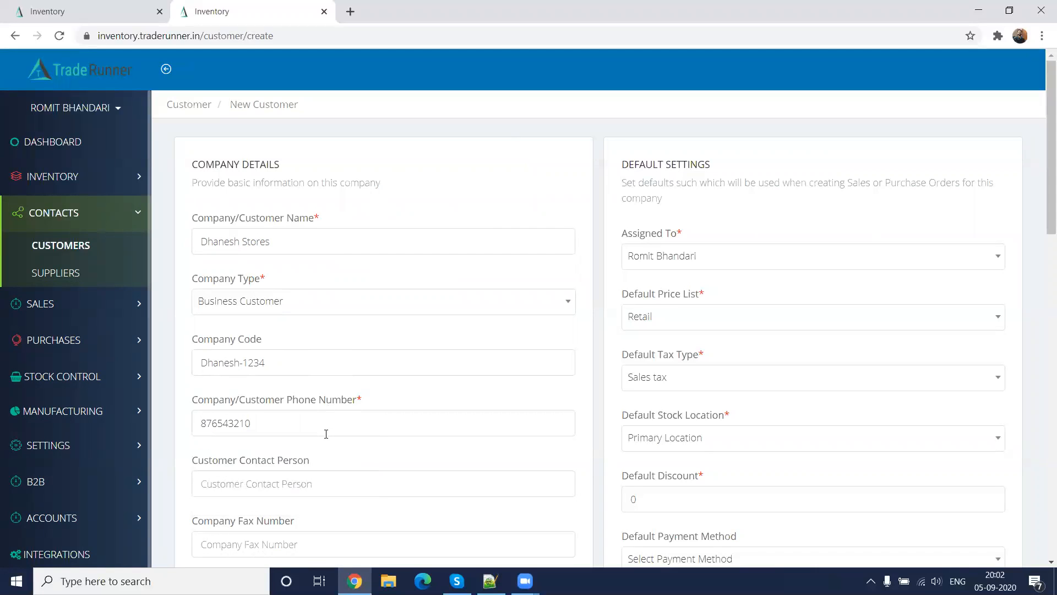
{"action": "scroll", "coordinate": [330, 438], "scroll_direction": "down", "scroll_amount": 2}
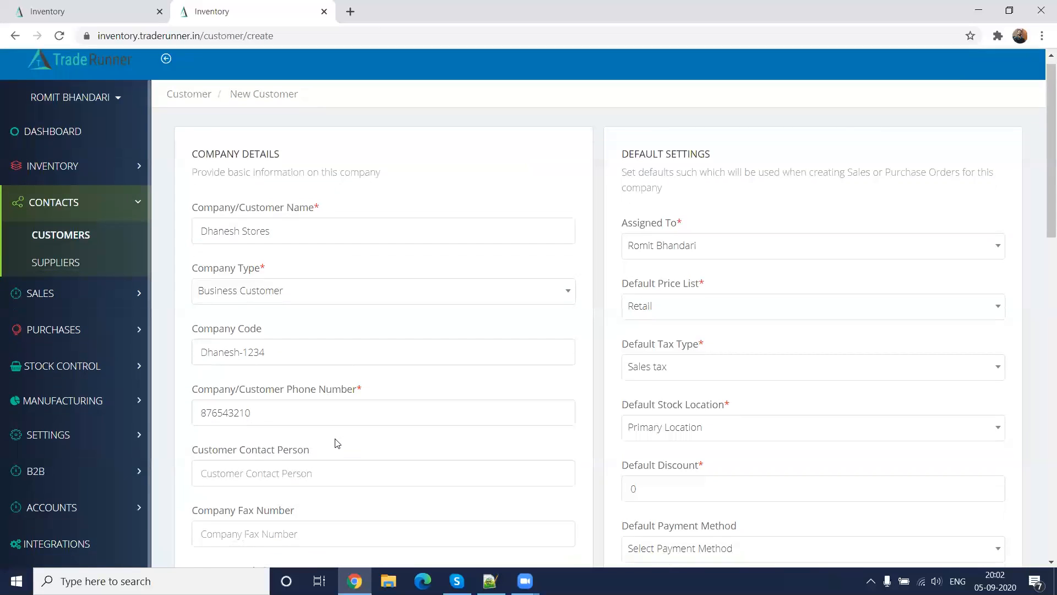
{"action": "type", "text": "c"}
{"action": "type", "text": "hanesh"}
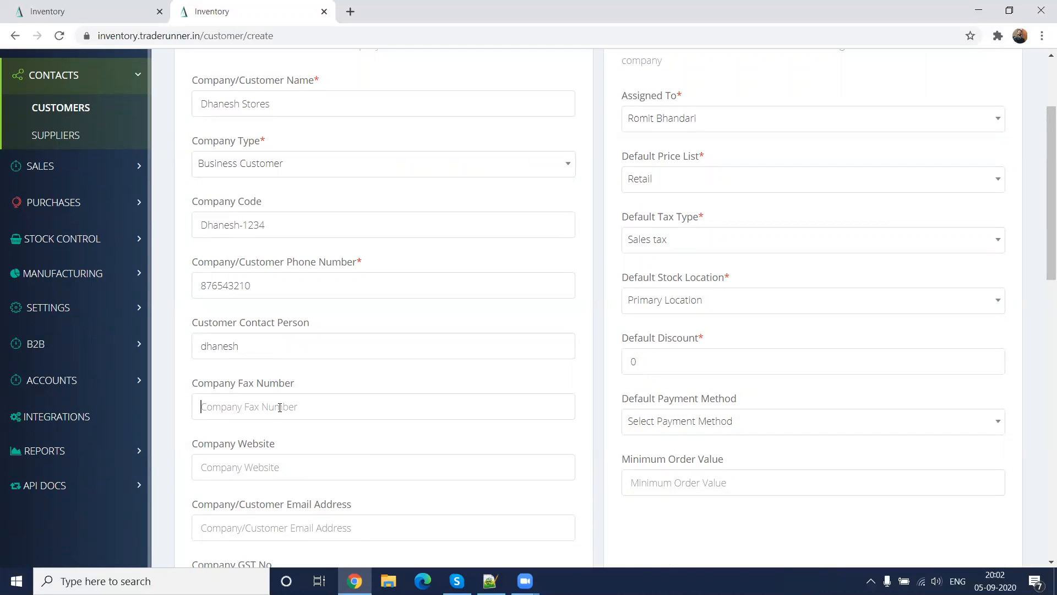
{"action": "type", "text": "876543210"}
Fill in the company website field with an e-mail-style address for the new customer
{"action": "scroll", "coordinate": [280, 419], "scroll_direction": "down", "scroll_amount": 3}
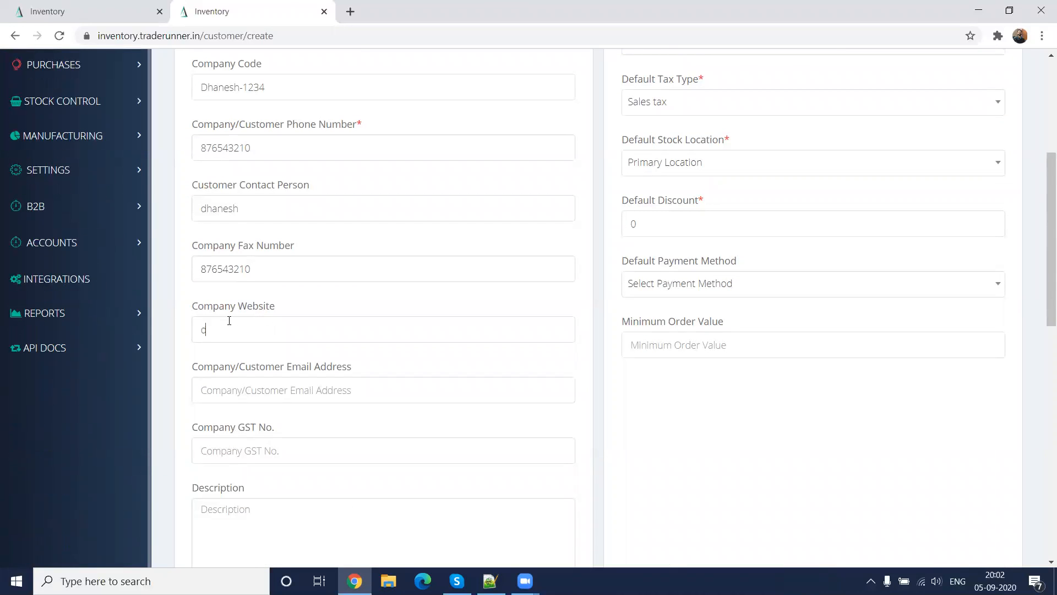
Fill in the company address with the first saved address suggestion and check the customer's default settings
{"action": "scroll", "coordinate": [461, 469], "scroll_direction": "down", "scroll_amount": 12}
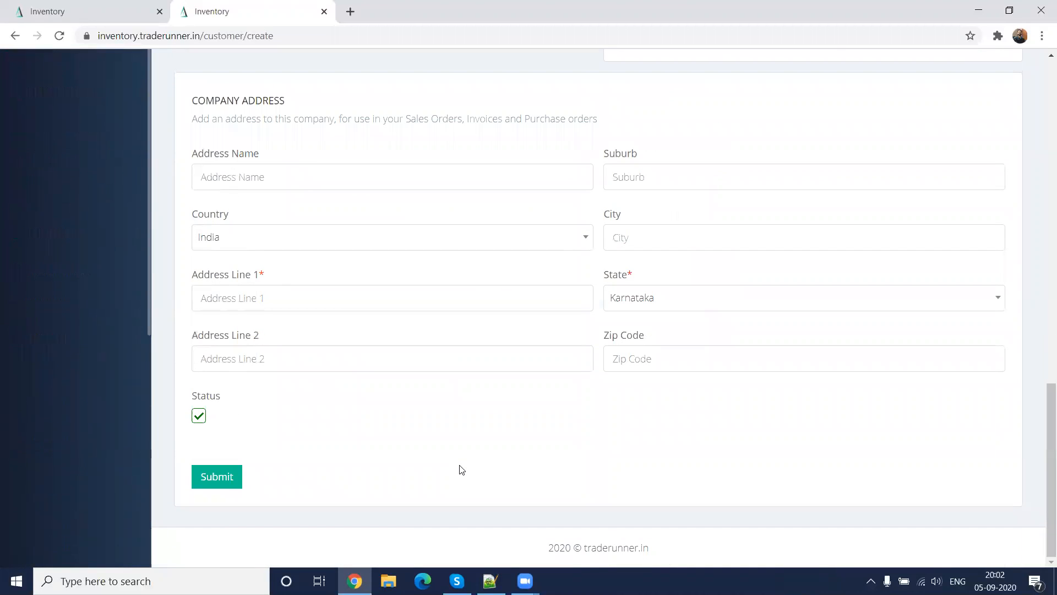
{"action": "left_click", "coordinate": [319, 300]}
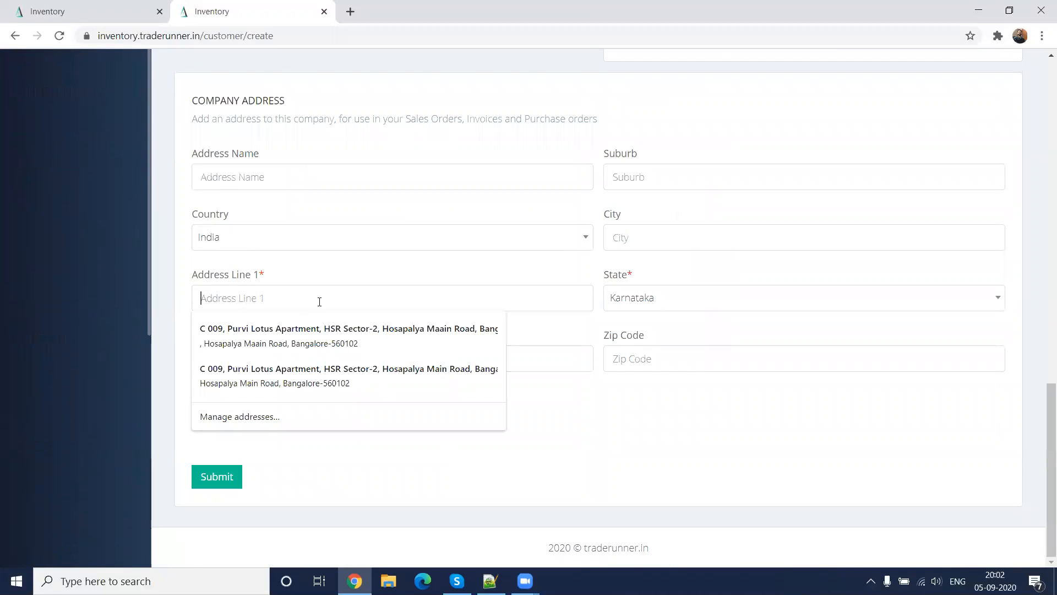
{"action": "left_click", "coordinate": [311, 328]}
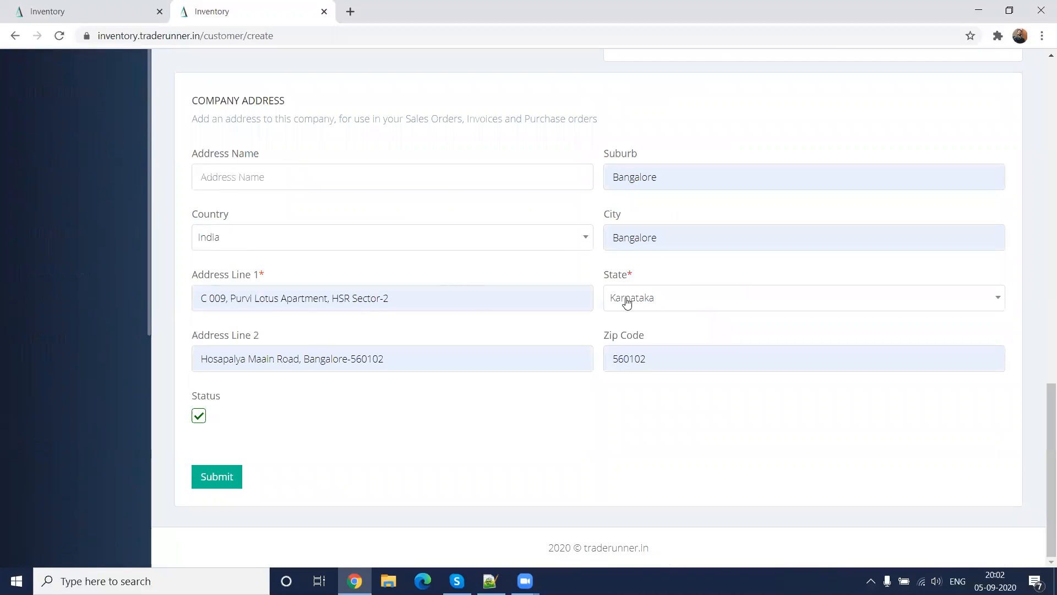
{"action": "scroll", "coordinate": [522, 283], "scroll_direction": "up", "scroll_amount": 12}
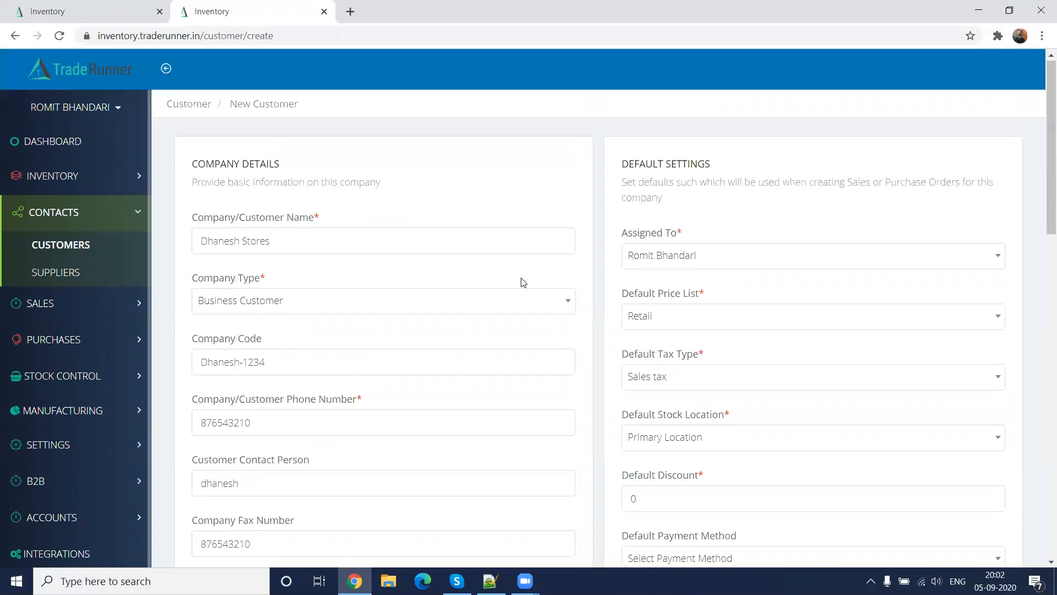
{"action": "scroll", "coordinate": [738, 319], "scroll_direction": "down", "scroll_amount": 3}
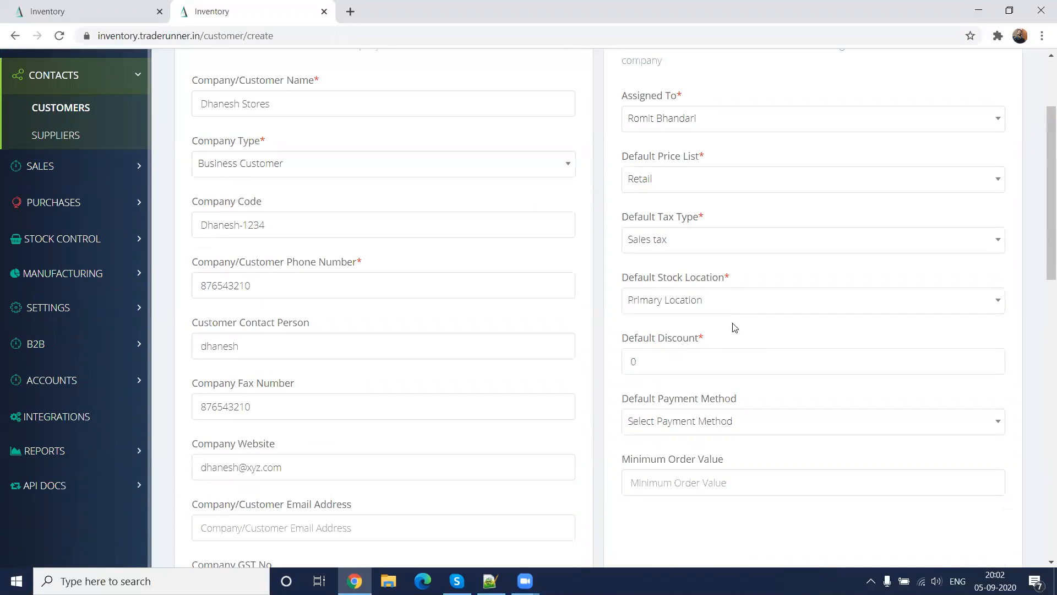
Review the new customer's default settings, including the available payment methods and stock locations
{"action": "scroll", "coordinate": [723, 312], "scroll_direction": "up", "scroll_amount": 1}
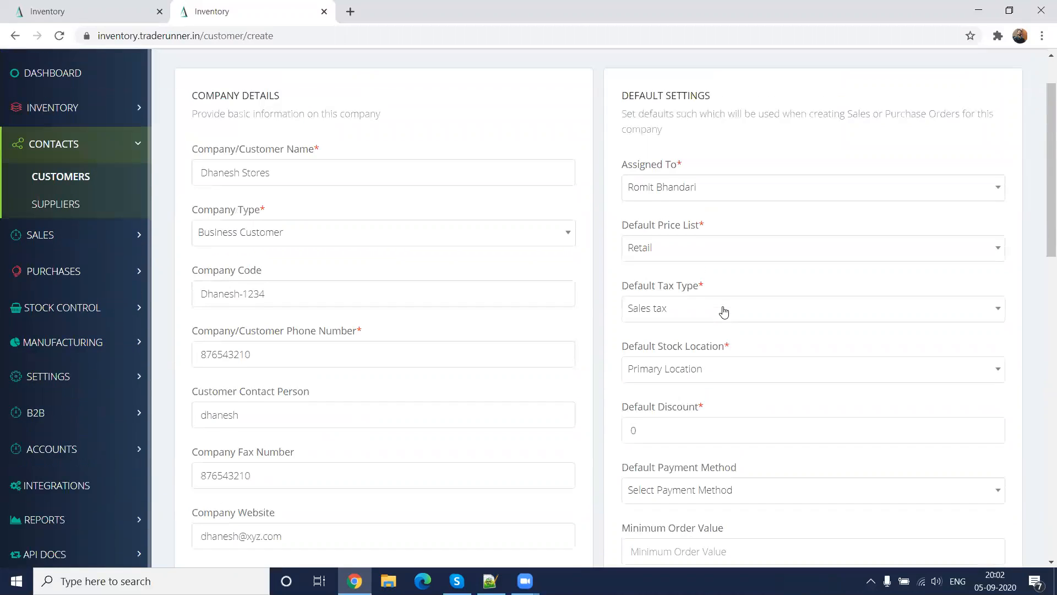
{"action": "scroll", "coordinate": [724, 312], "scroll_direction": "down", "scroll_amount": 4}
{"action": "left_click", "coordinate": [735, 217]}
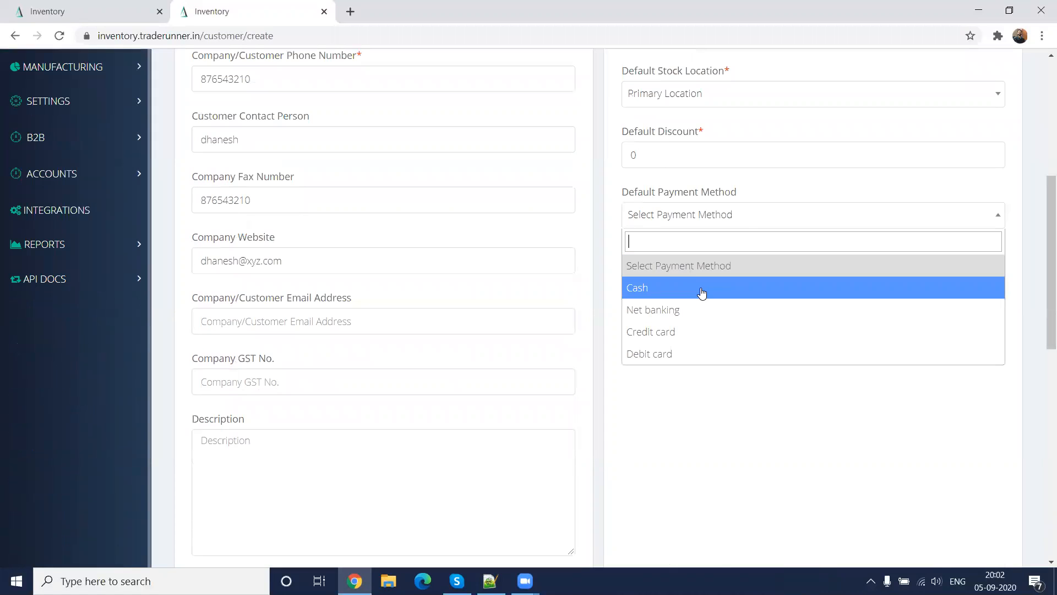
{"action": "left_click", "coordinate": [738, 408]}
{"action": "scroll", "coordinate": [740, 405], "scroll_direction": "up", "scroll_amount": 1}
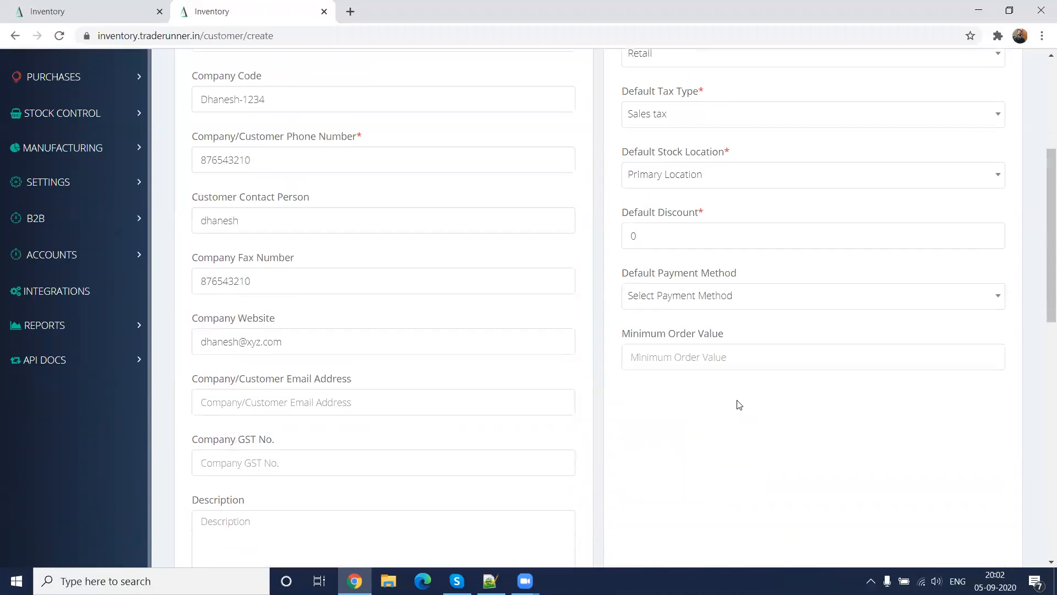
{"action": "scroll", "coordinate": [739, 404], "scroll_direction": "up", "scroll_amount": 1}
{"action": "scroll", "coordinate": [737, 401], "scroll_direction": "up", "scroll_amount": 4}
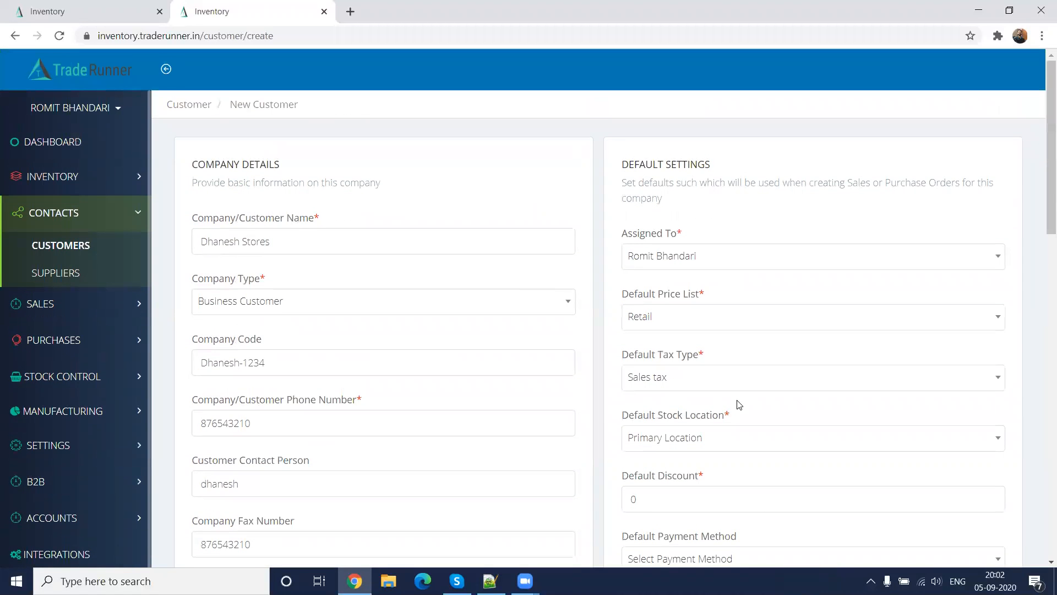
{"action": "scroll", "coordinate": [740, 404], "scroll_direction": "down", "scroll_amount": 3}
{"action": "left_click", "coordinate": [751, 300]}
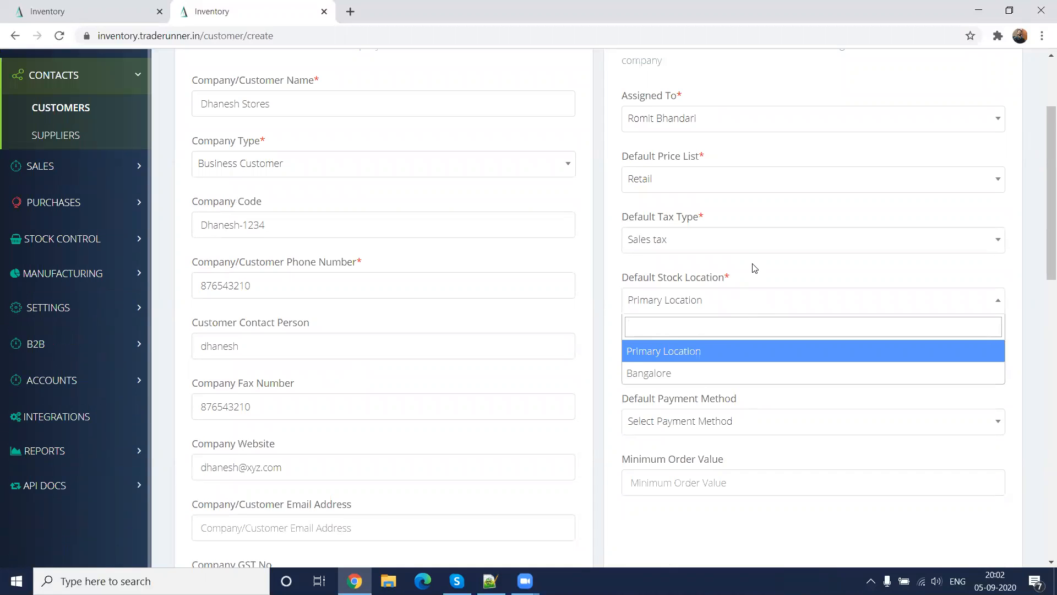
{"action": "left_click", "coordinate": [755, 268]}
Check the company address section and submit the new customer record
{"action": "scroll", "coordinate": [640, 418], "scroll_direction": "down", "scroll_amount": 12}
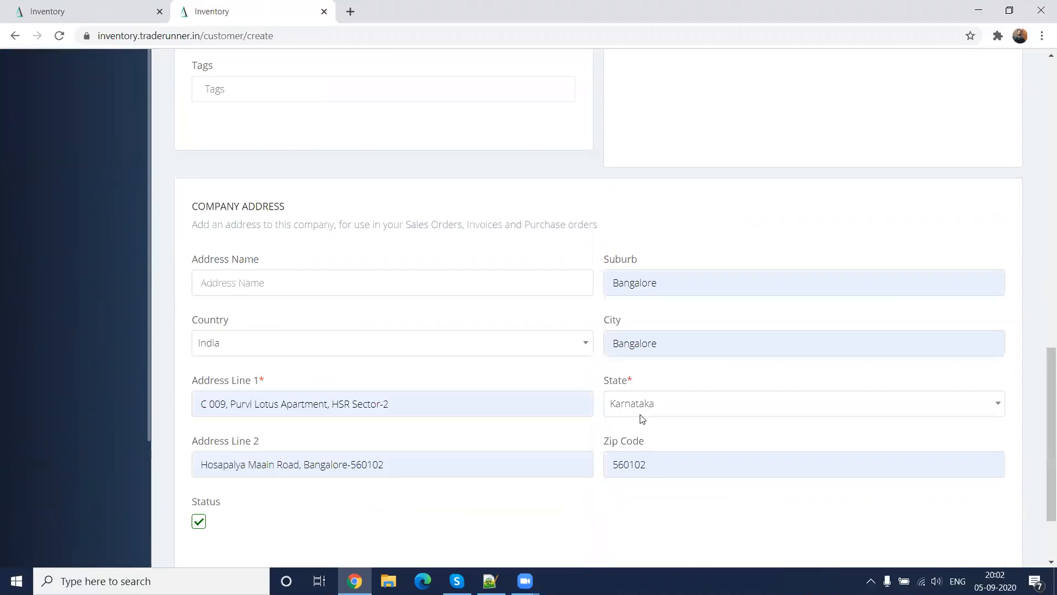
{"action": "scroll", "coordinate": [640, 419], "scroll_direction": "down", "scroll_amount": 2}
{"action": "left_click", "coordinate": [216, 477]}
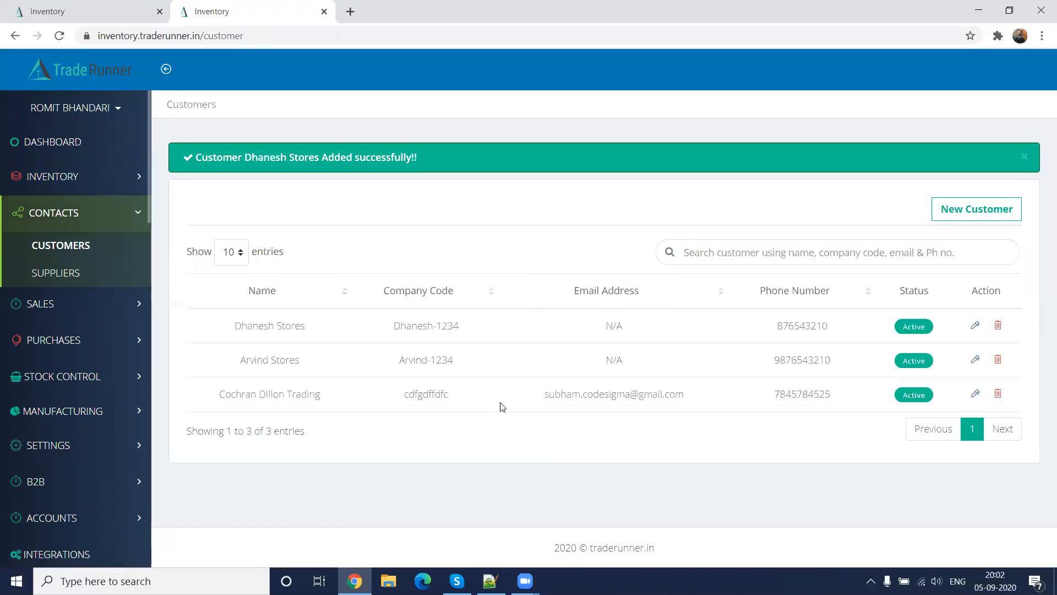
Open the supplier list and review the company details, default settings and address fields of the new supplier form
{"action": "left_click", "coordinate": [78, 283]}
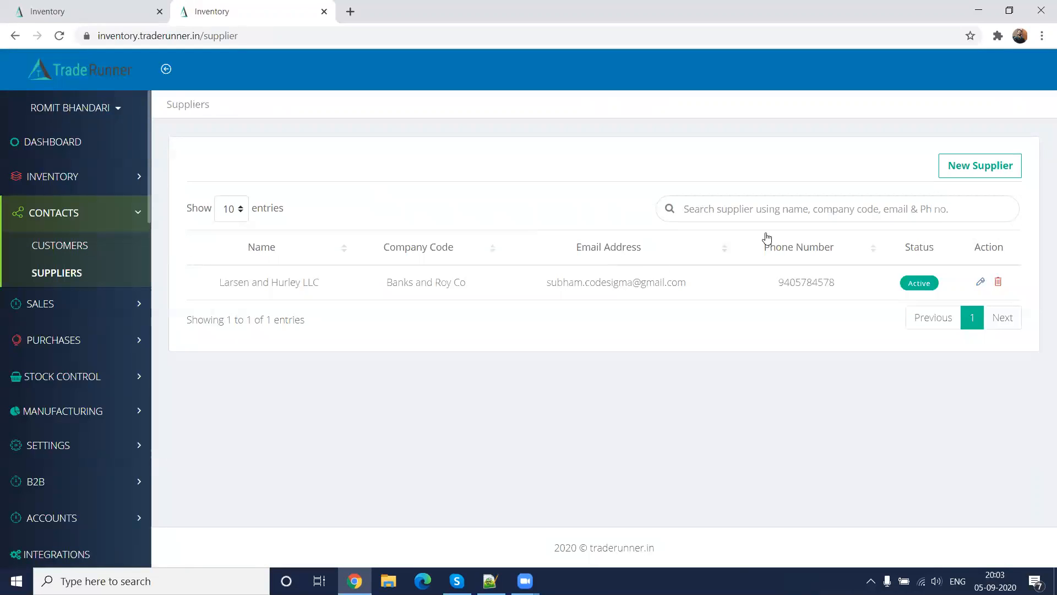
{"action": "left_click", "coordinate": [963, 167]}
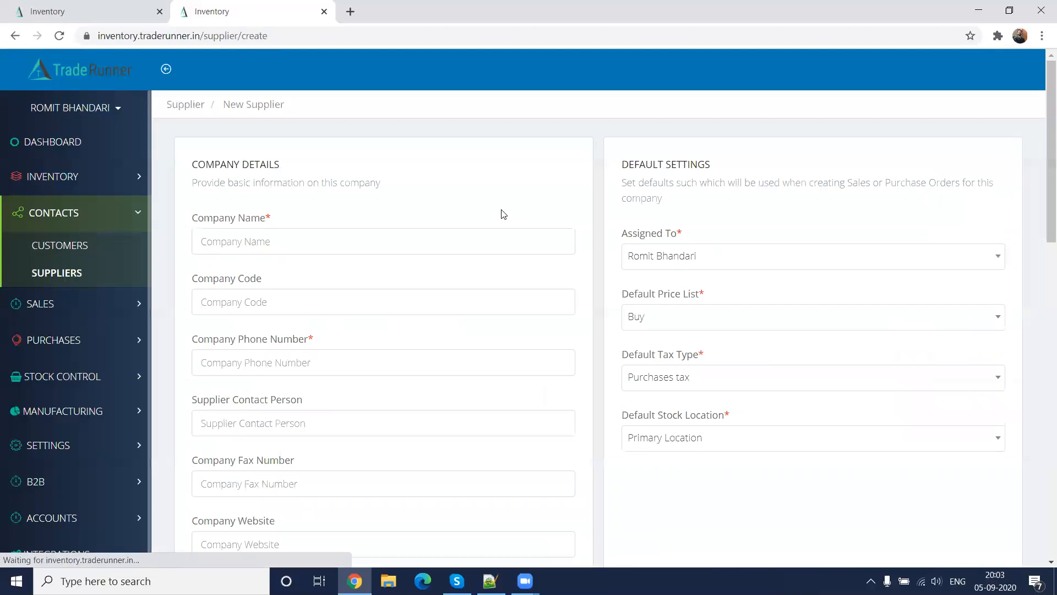
{"action": "scroll", "coordinate": [652, 457], "scroll_direction": "down", "scroll_amount": 2}
{"action": "scroll", "coordinate": [652, 456], "scroll_direction": "down", "scroll_amount": 10}
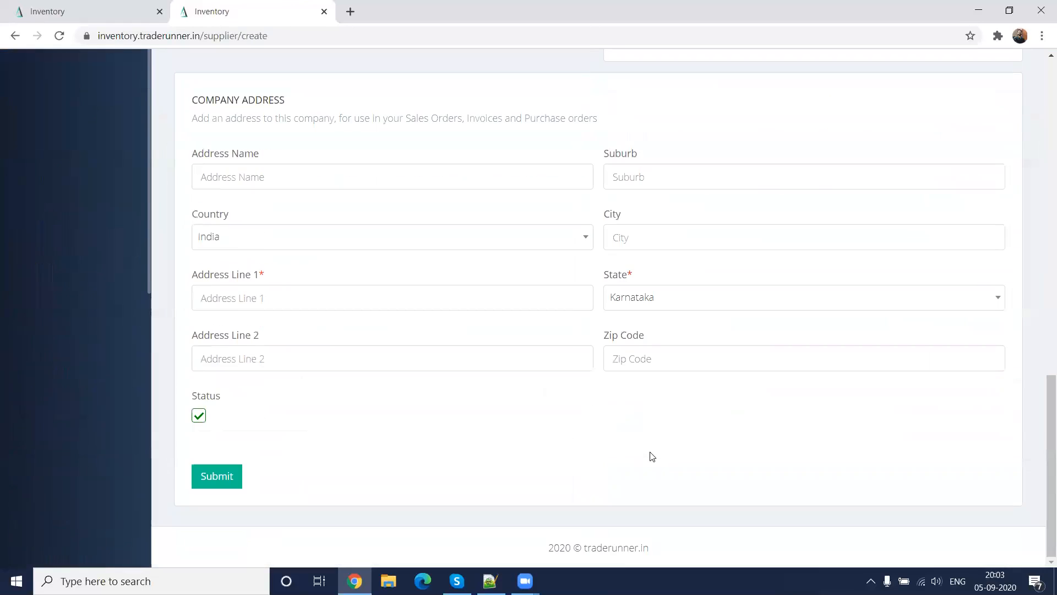
{"action": "scroll", "coordinate": [651, 457], "scroll_direction": "up", "scroll_amount": 12}
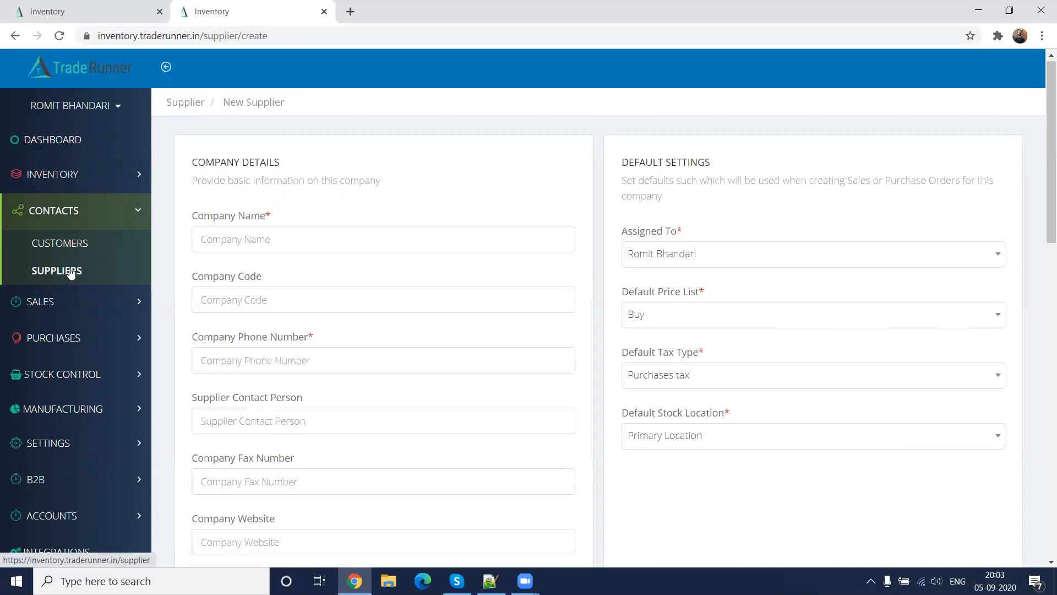
Open the inventory product list and view the variants of the Designed Bucket product
{"action": "left_click", "coordinate": [62, 185]}
{"action": "left_click", "coordinate": [62, 211]}
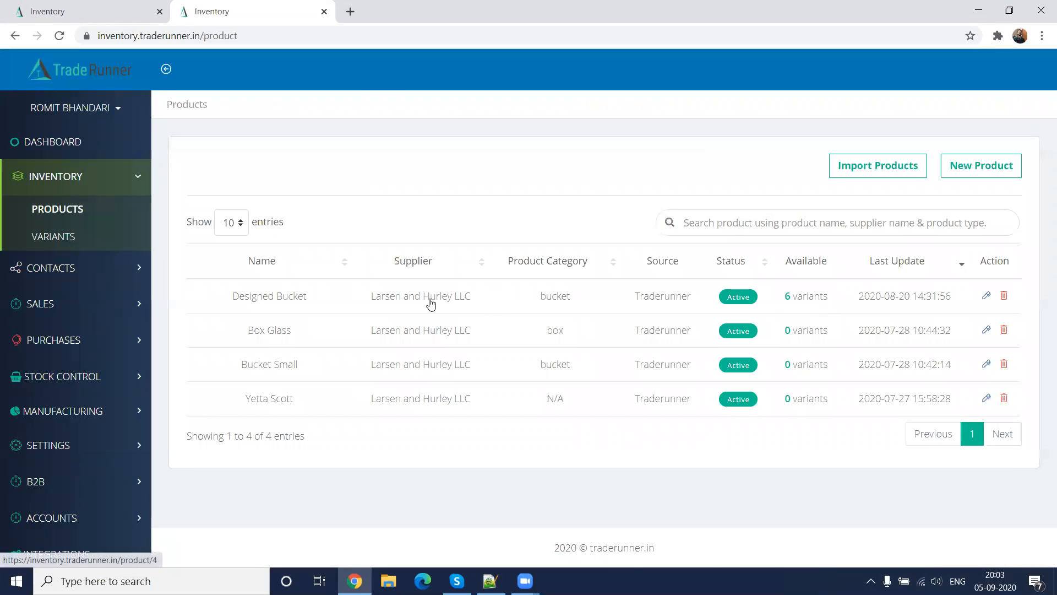
{"action": "left_click", "coordinate": [300, 301]}
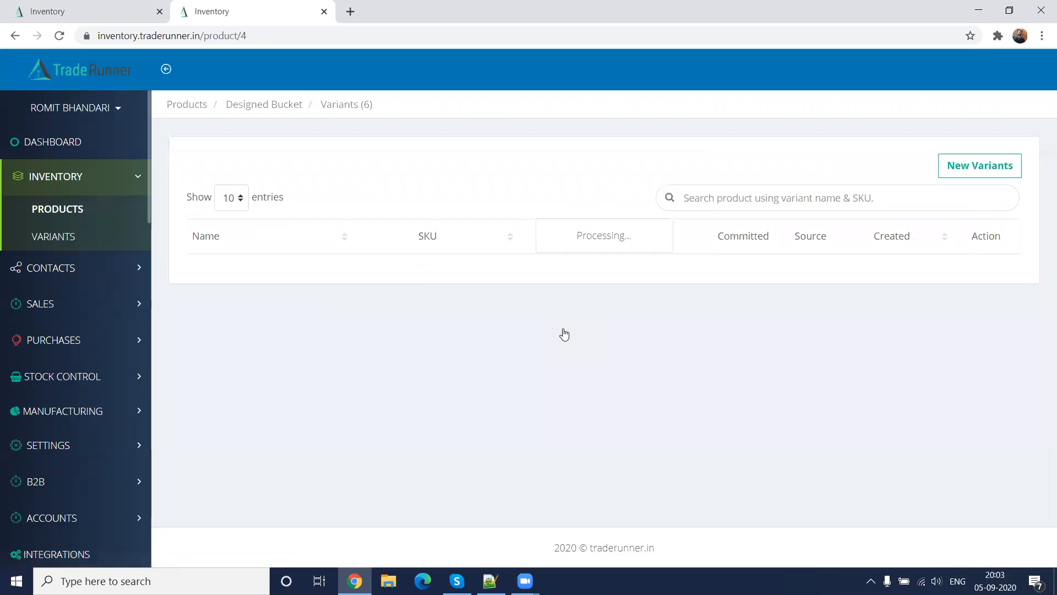
{"action": "scroll", "coordinate": [563, 334], "scroll_direction": "down", "scroll_amount": 3}
{"action": "scroll", "coordinate": [562, 331], "scroll_direction": "up", "scroll_amount": 3}
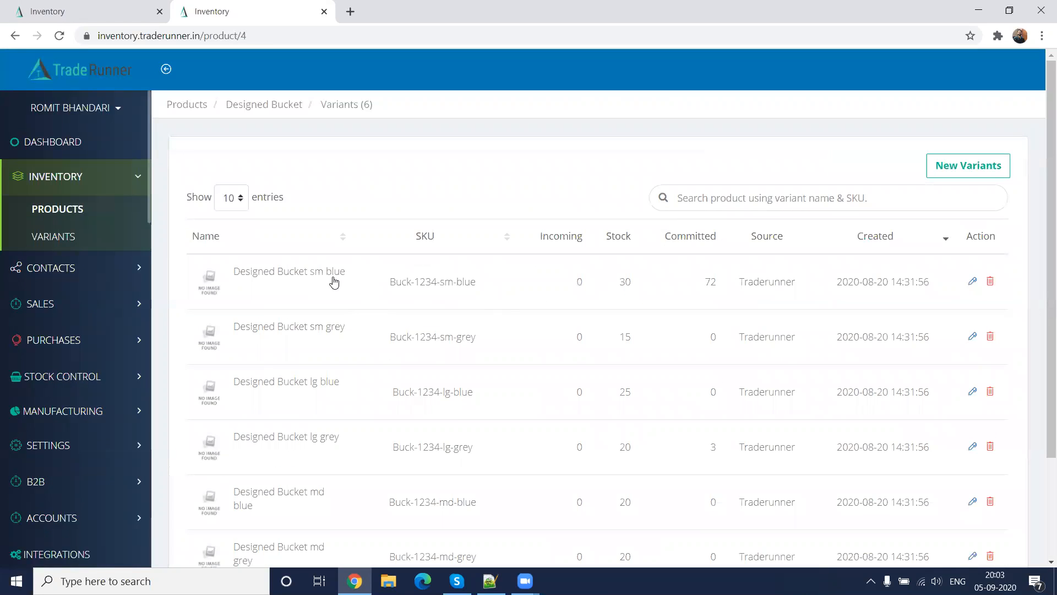
Open the Designed Bucket sm blue variant for editing and review its details and its stock per location
{"action": "left_click", "coordinate": [972, 282]}
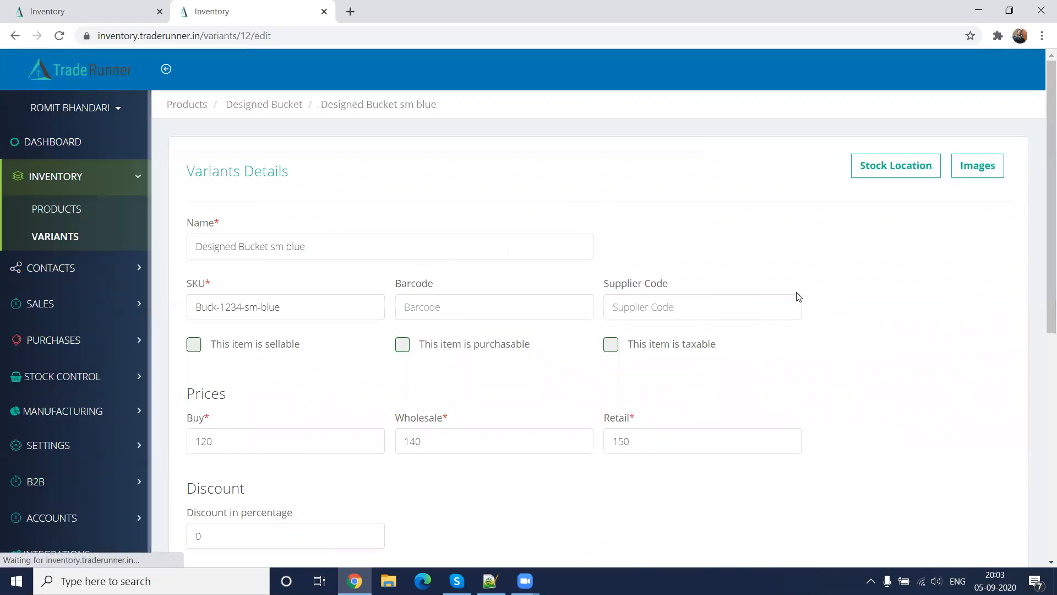
{"action": "scroll", "coordinate": [796, 294], "scroll_direction": "down", "scroll_amount": 8}
{"action": "scroll", "coordinate": [796, 294], "scroll_direction": "up", "scroll_amount": 8}
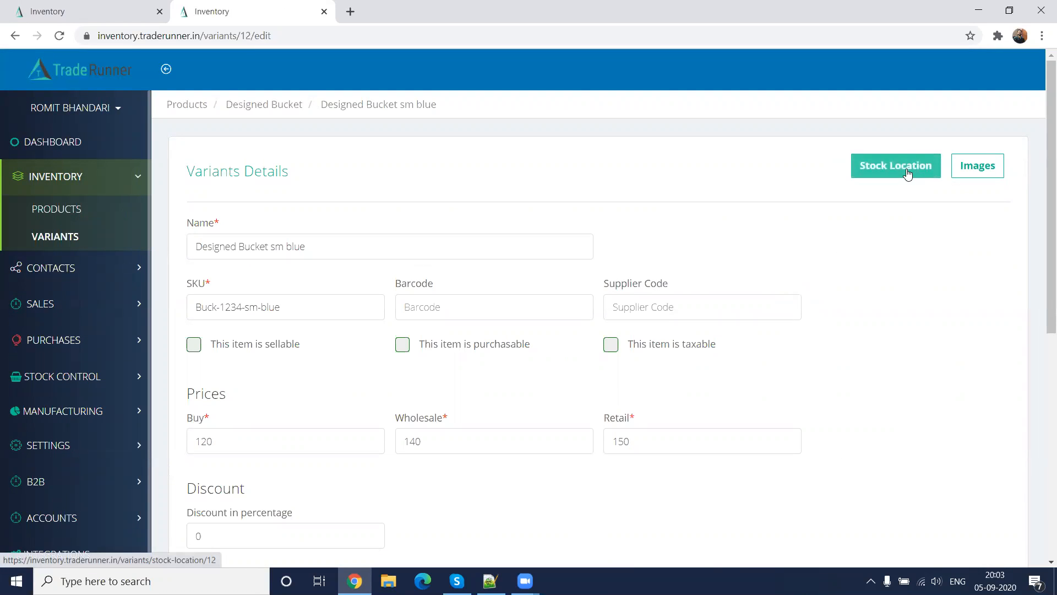
{"action": "left_click", "coordinate": [863, 165]}
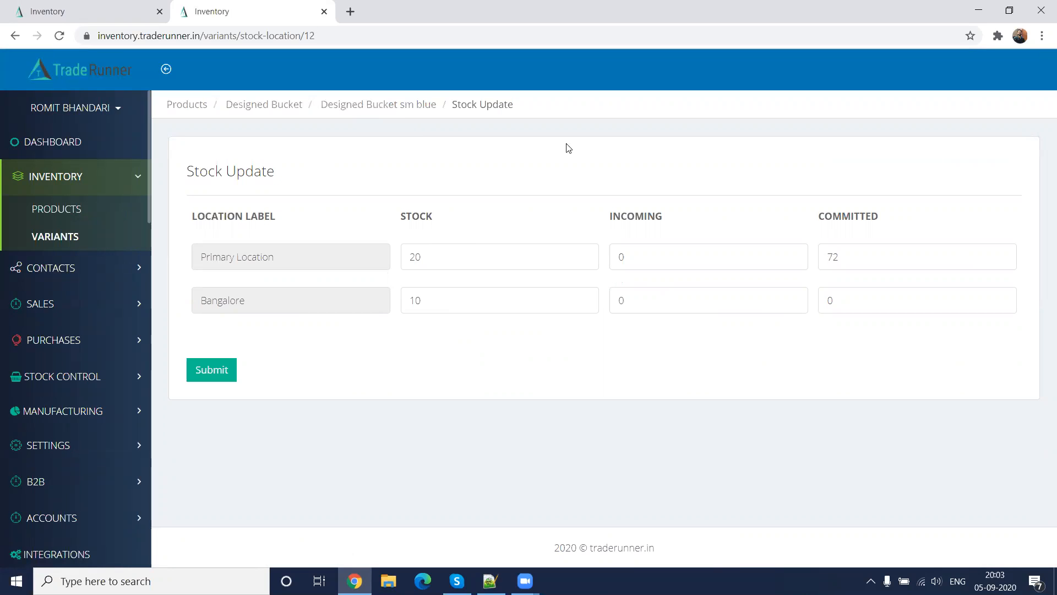
{"action": "left_click", "coordinate": [15, 35]}
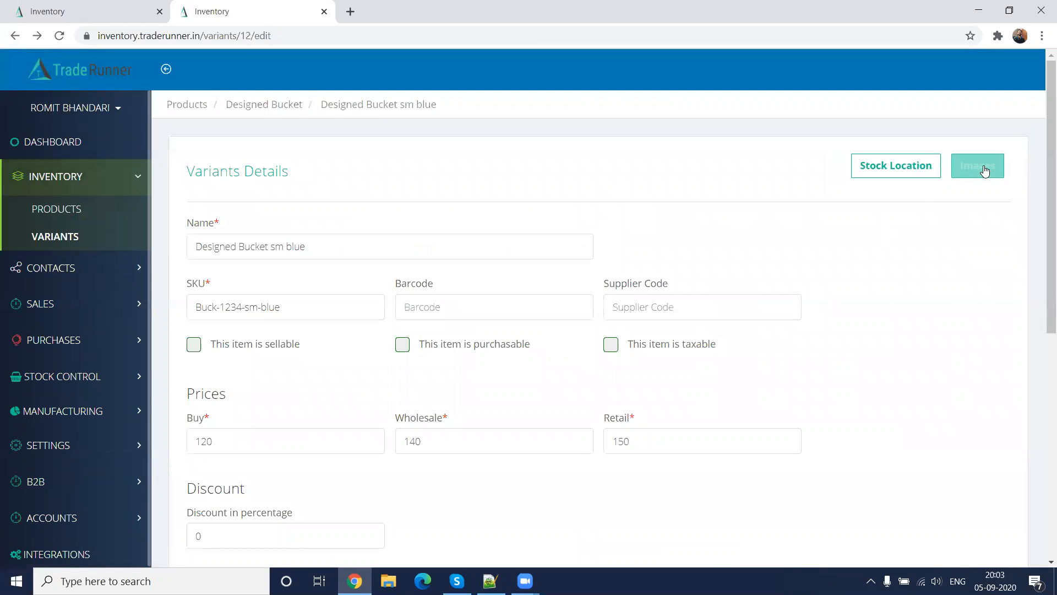
Check the variant's image upload page, and return to review its prices, discount and attributes
{"action": "left_click", "coordinate": [985, 172]}
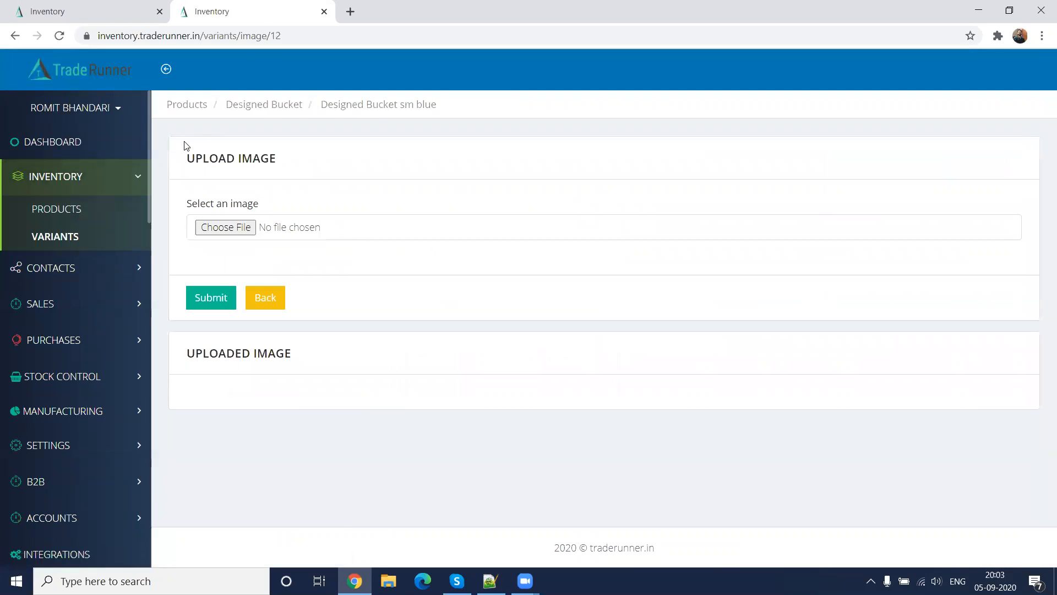
{"action": "left_click", "coordinate": [266, 300]}
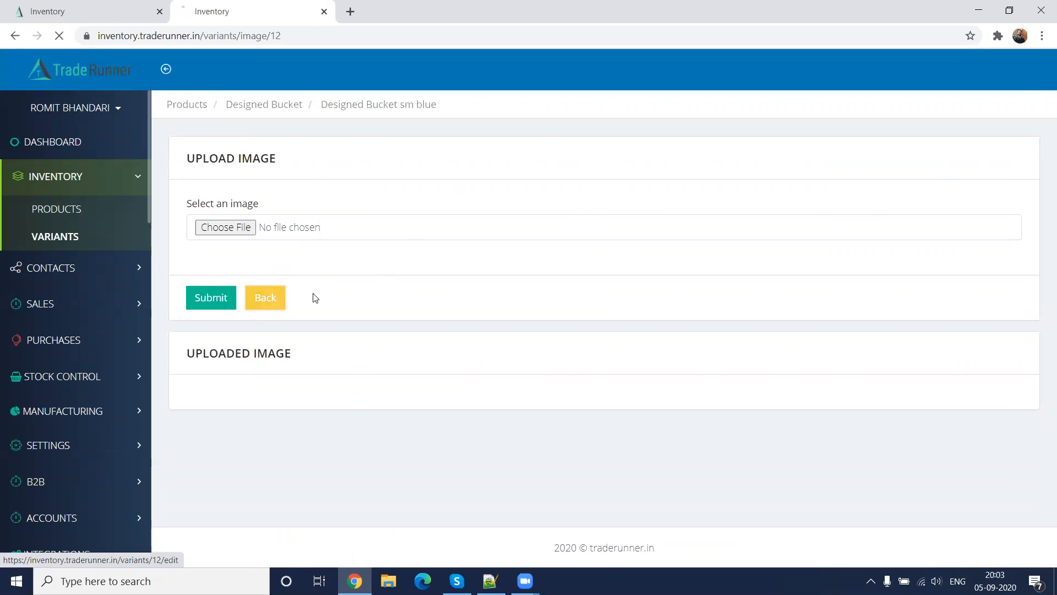
{"action": "scroll", "coordinate": [715, 374], "scroll_direction": "down", "scroll_amount": 8}
{"action": "scroll", "coordinate": [715, 376], "scroll_direction": "up", "scroll_amount": 8}
{"action": "scroll", "coordinate": [715, 374], "scroll_direction": "down", "scroll_amount": 8}
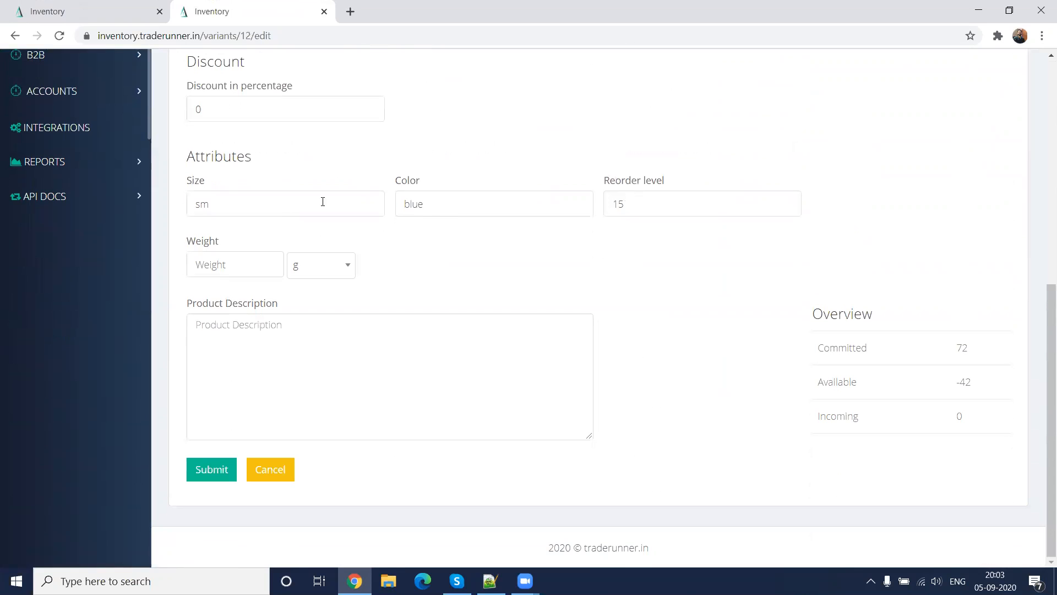
{"action": "scroll", "coordinate": [498, 285], "scroll_direction": "up", "scroll_amount": 8}
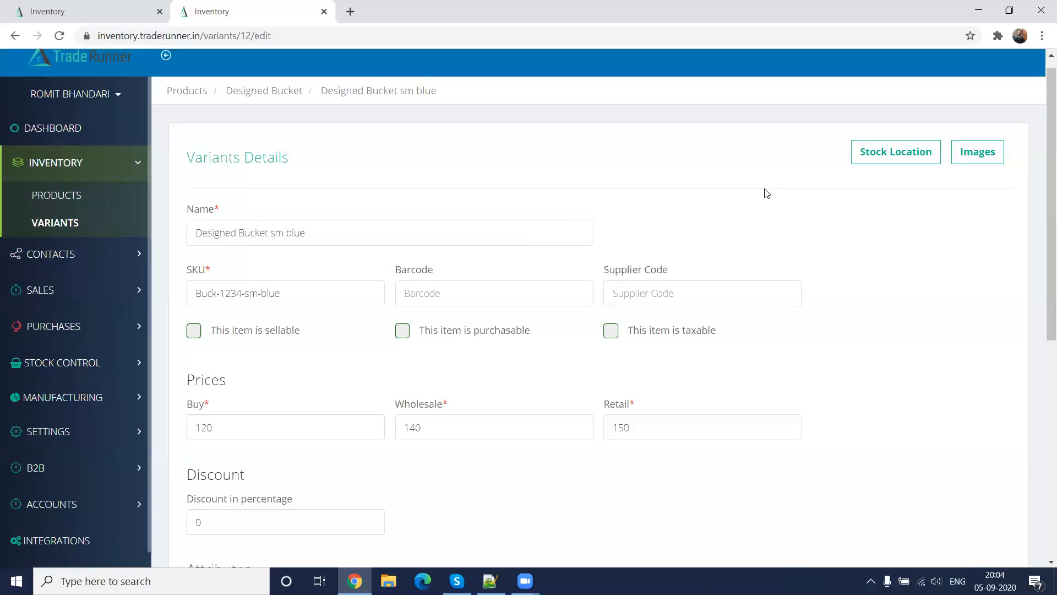
Open the full list of inventory variants and look through its entries
{"action": "left_click", "coordinate": [56, 223]}
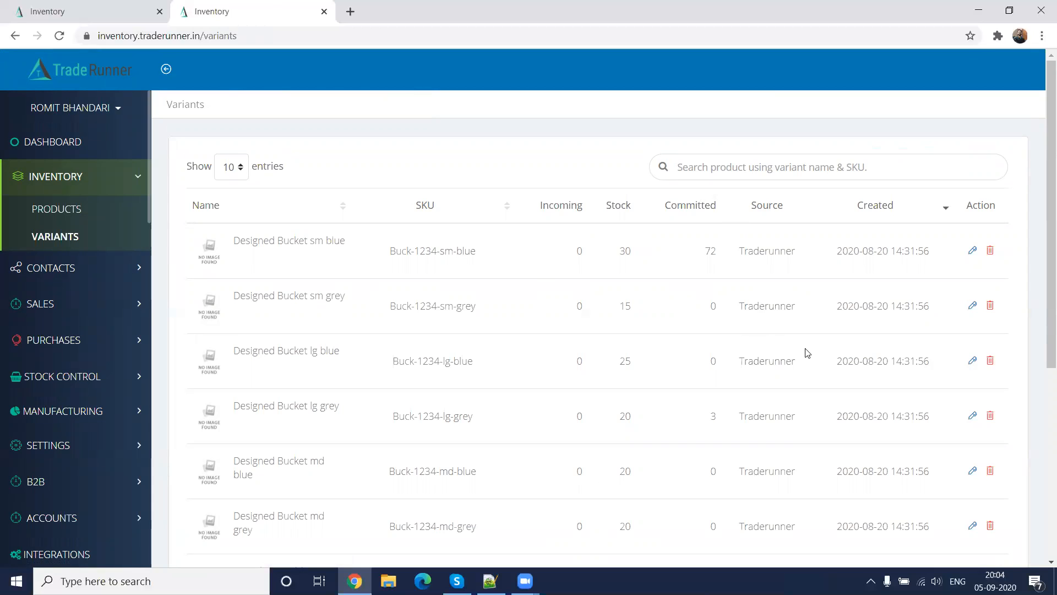
{"action": "left_click", "coordinate": [57, 240]}
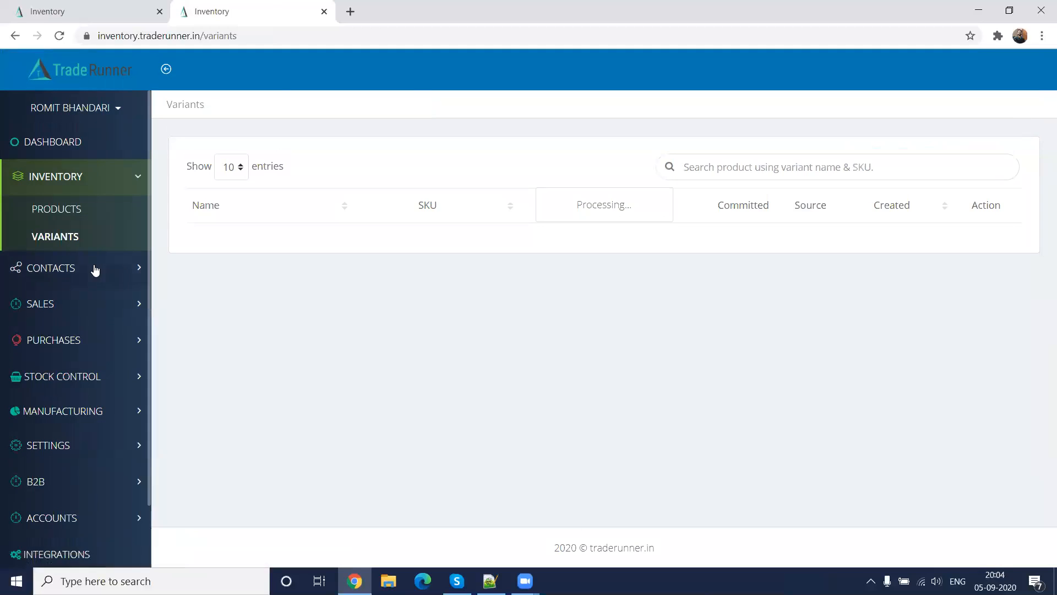
{"action": "scroll", "coordinate": [346, 449], "scroll_direction": "down", "scroll_amount": 5}
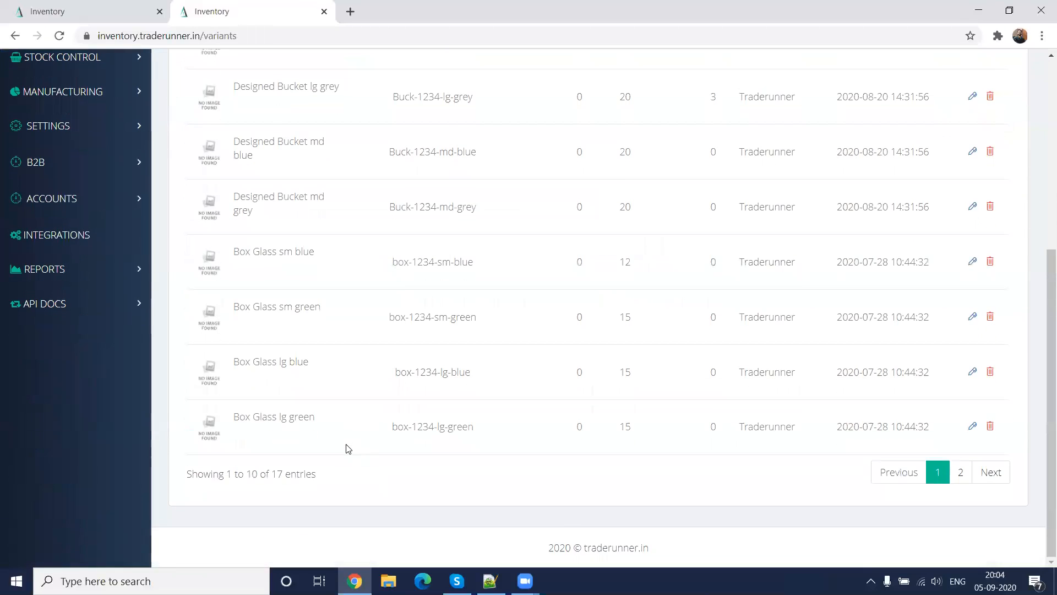
{"action": "scroll", "coordinate": [346, 449], "scroll_direction": "up", "scroll_amount": 5}
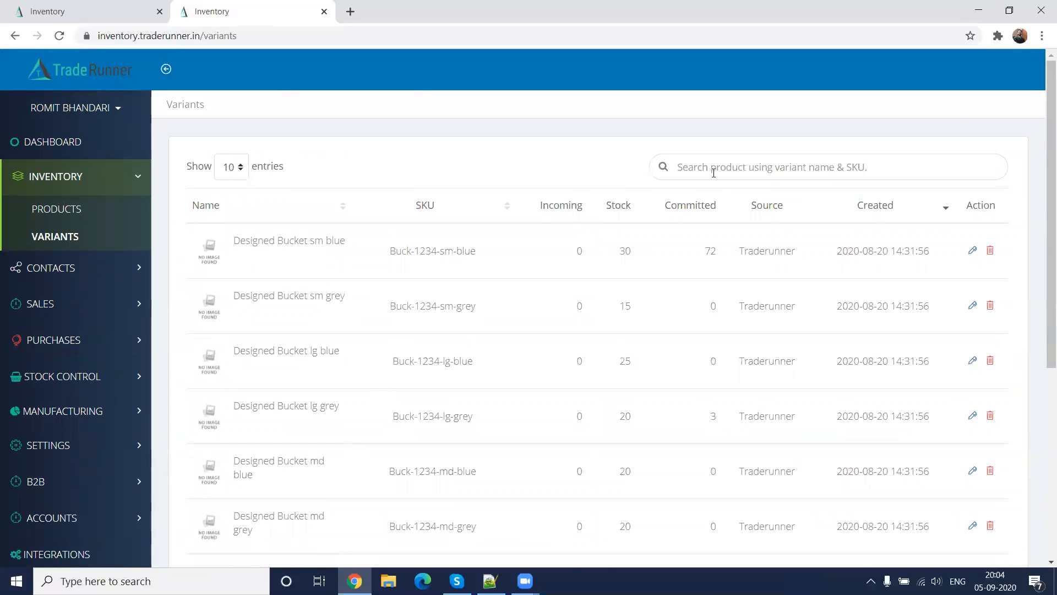
Open the product import page from the product list and view its file selection dialog, closing it without choosing a file
{"action": "left_click", "coordinate": [65, 208]}
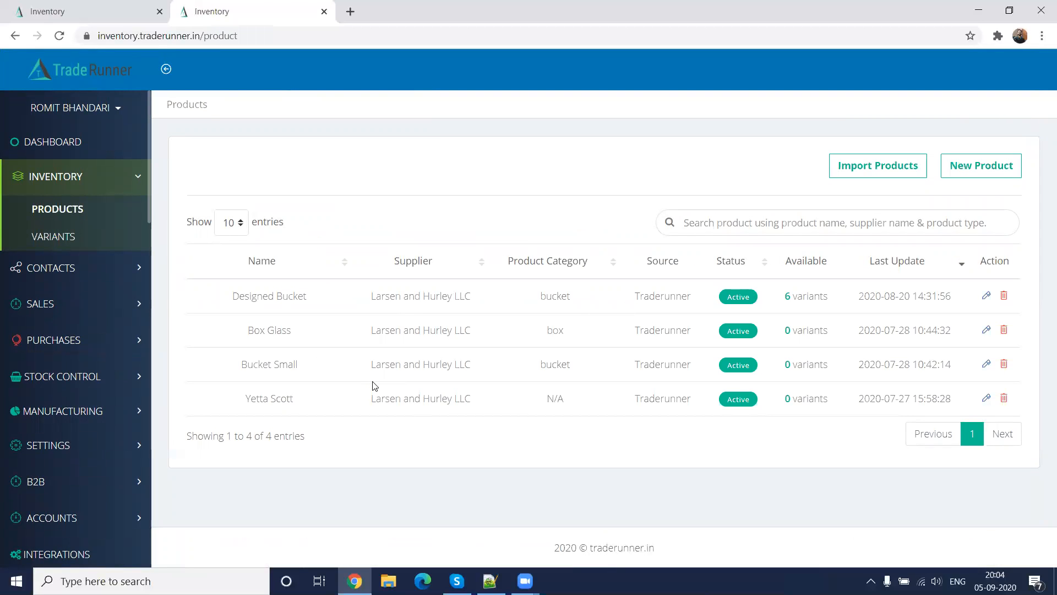
{"action": "left_click", "coordinate": [843, 165]}
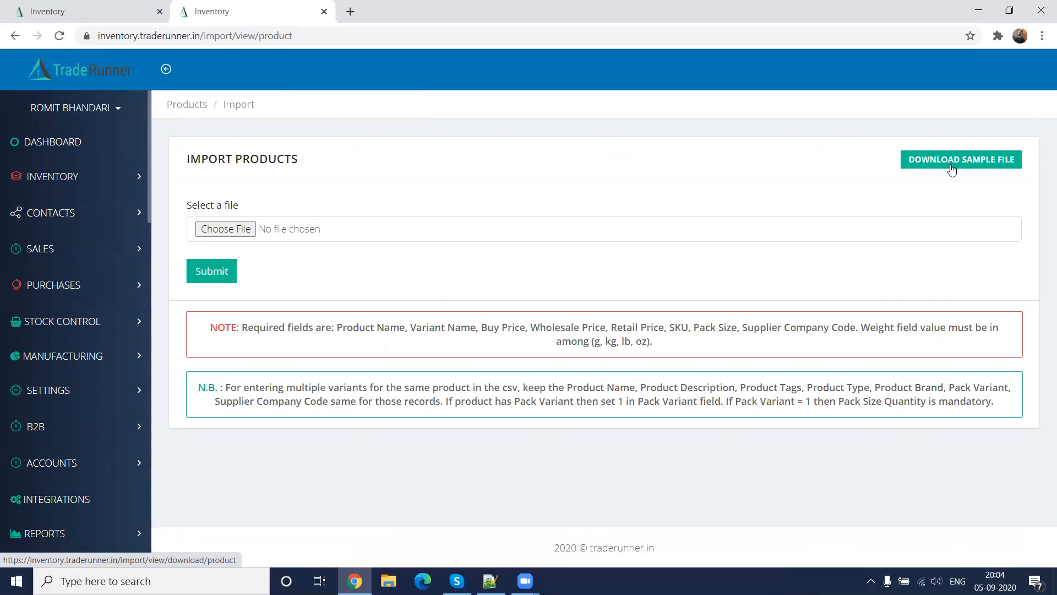
{"action": "left_click", "coordinate": [226, 228]}
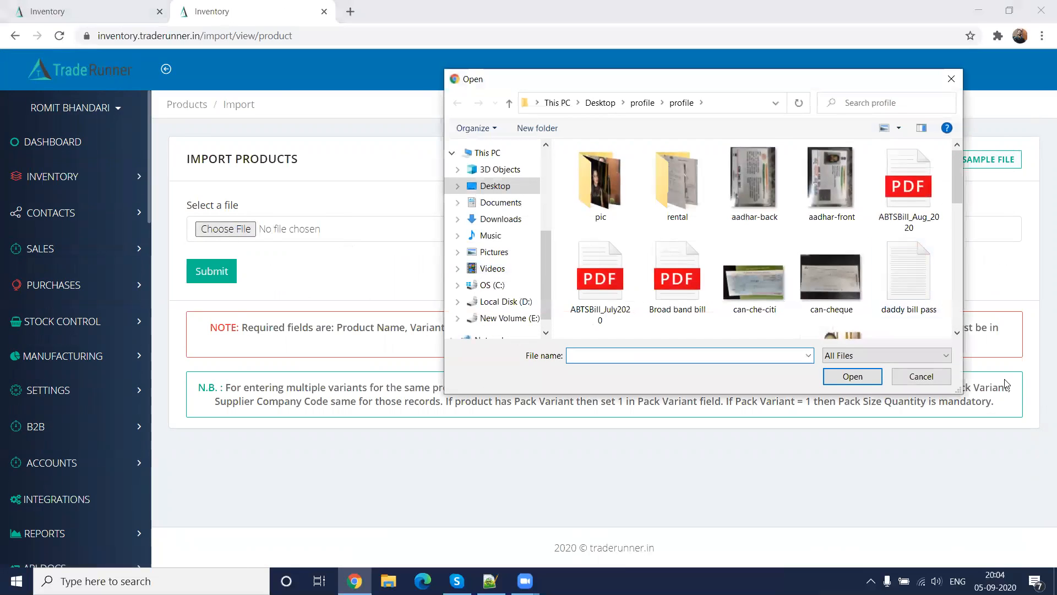
{"action": "left_click", "coordinate": [936, 379]}
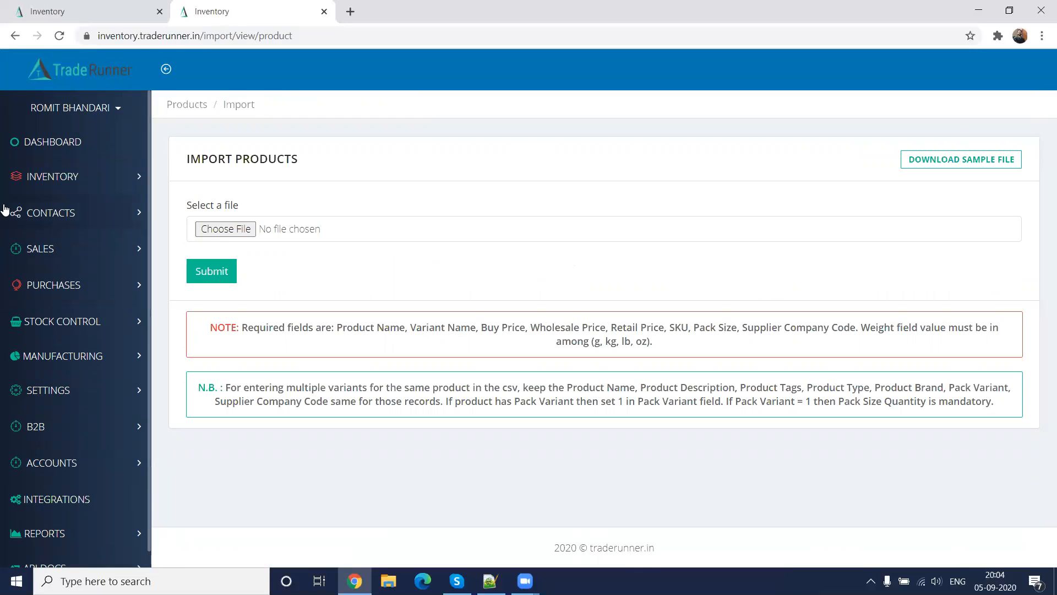
Start a new inventory product named tray with the SKU tray-1234
{"action": "left_click", "coordinate": [77, 179]}
{"action": "left_click", "coordinate": [56, 209]}
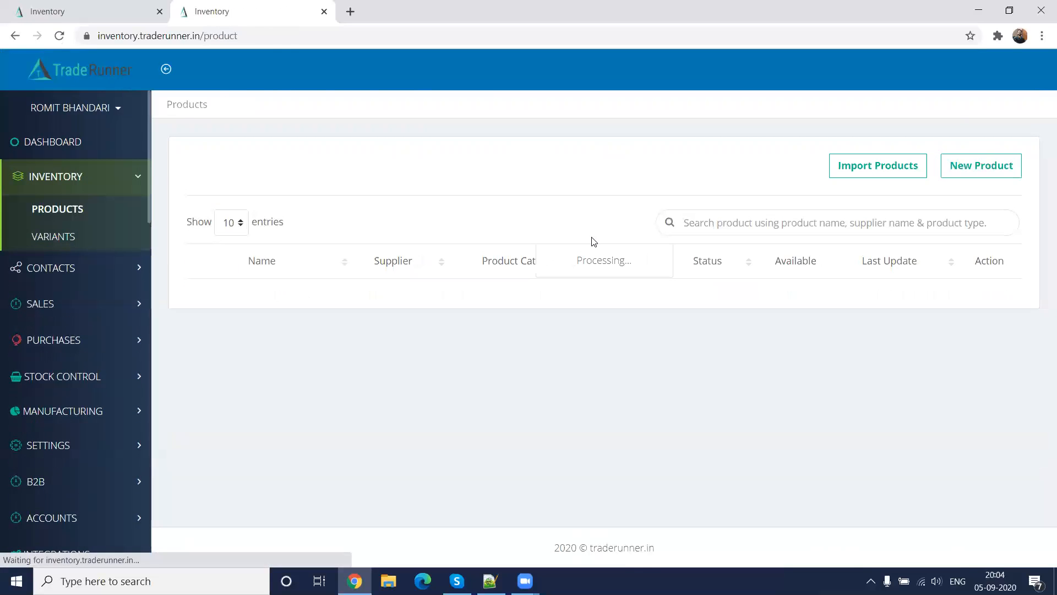
{"action": "left_click", "coordinate": [962, 168]}
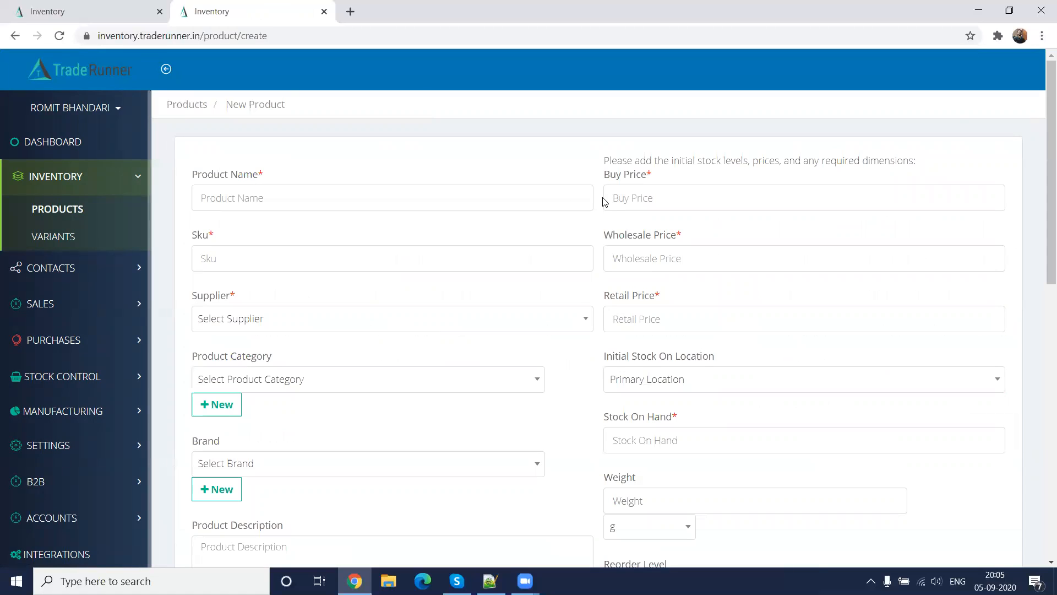
{"action": "left_click", "coordinate": [334, 192]}
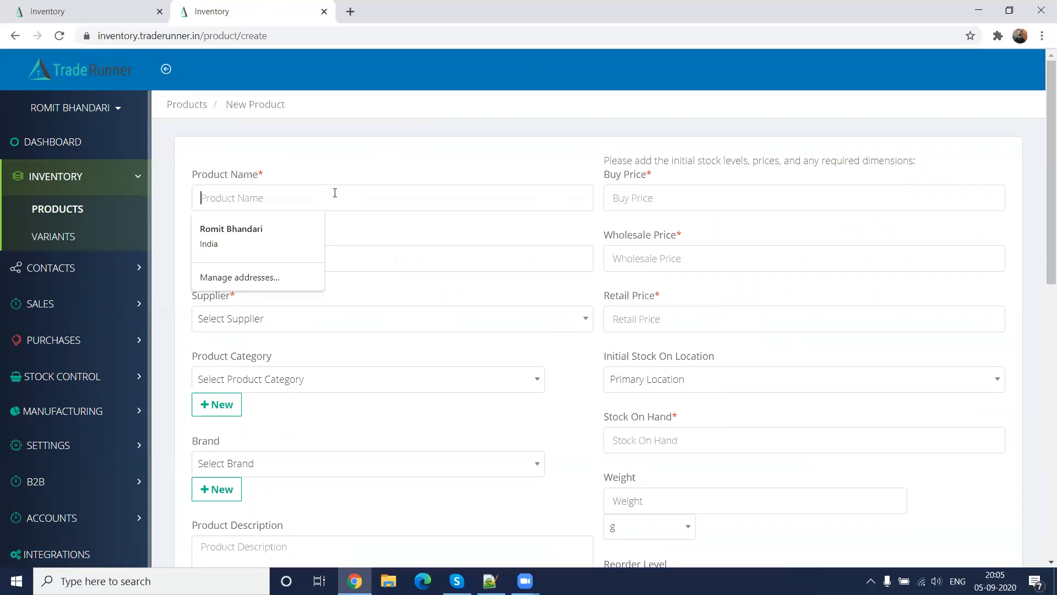
{"action": "type", "text": "tray"}
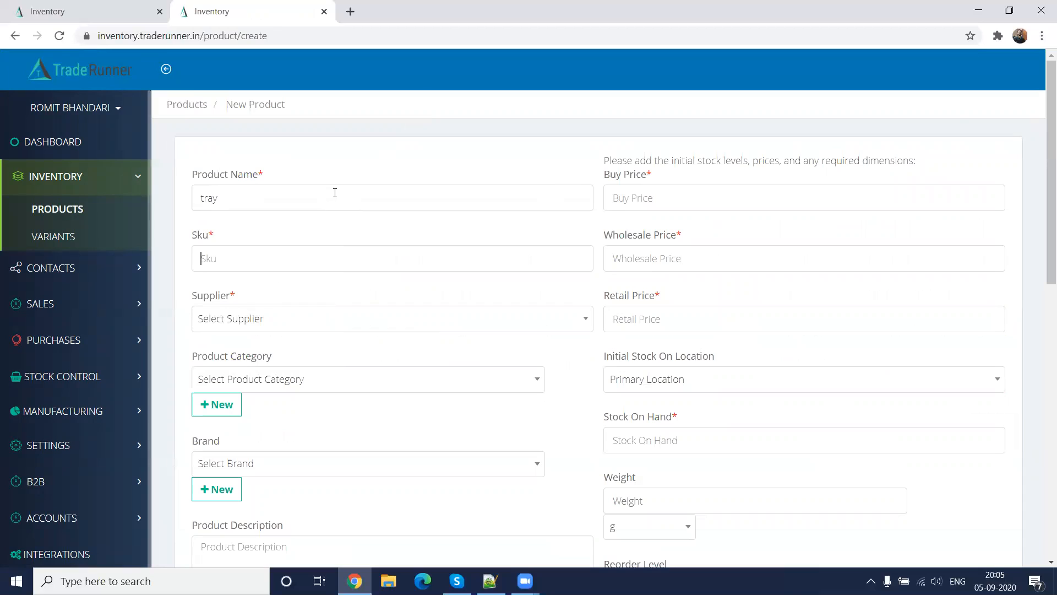
{"action": "key", "text": "Tab"}
{"action": "type", "text": "trau"}
{"action": "type", "text": "y-1234"}
Set the supplier to Larsen and Hurley LLC and check the available product categories without choosing one
{"action": "left_click", "coordinate": [298, 319]}
{"action": "left_click", "coordinate": [276, 389]}
{"action": "left_click", "coordinate": [365, 379]}
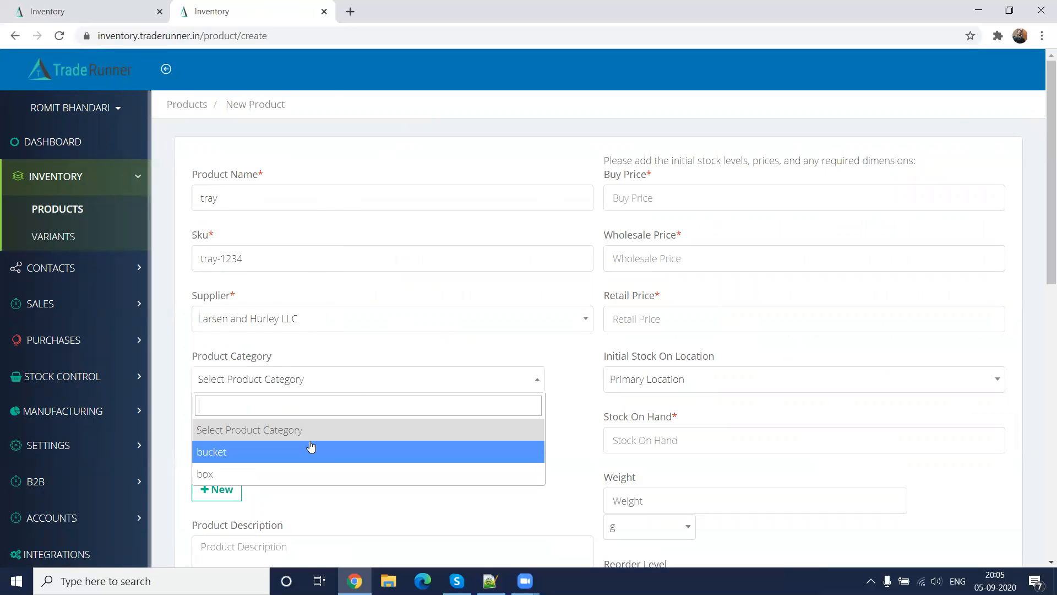
{"action": "left_click", "coordinate": [432, 349]}
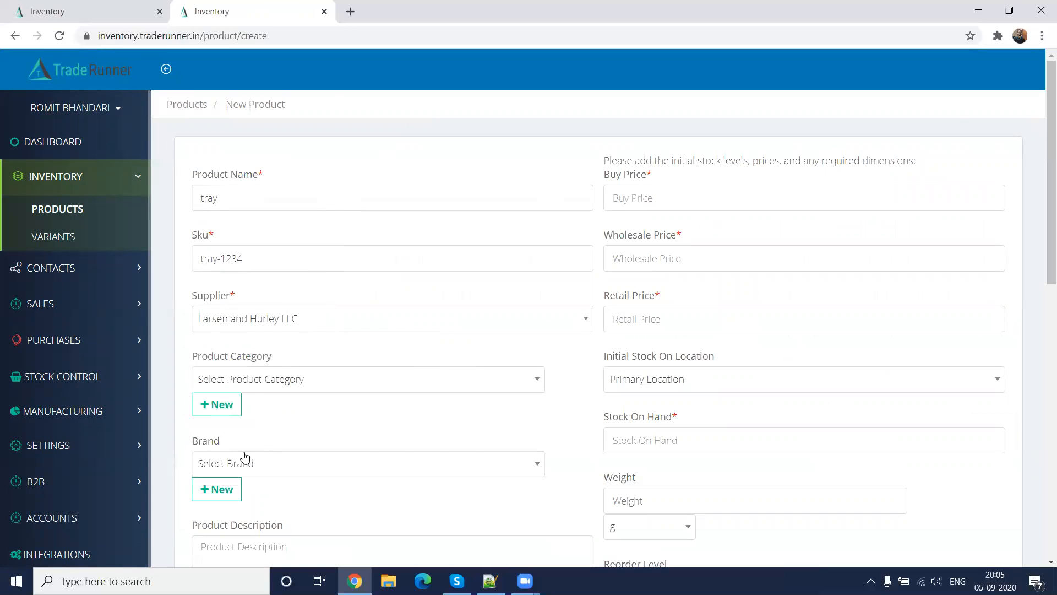
Change the product name to square tray
{"action": "left_click", "coordinate": [328, 195]}
{"action": "type", "text": "-deno"}
{"action": "key", "text": "BackSpace"}
{"action": "key", "text": "BackSpace"}
{"action": "key", "text": "BackSpace"}
{"action": "key", "text": "BackSpace"}
{"action": "type", "text": "w"}
{"action": "key", "text": "BackSpace"}
{"action": "key", "text": "BackSpace"}
{"action": "key", "text": "BackSpace"}
{"action": "key", "text": "BackSpace"}
{"action": "key", "text": "BackSpace"}
{"action": "key", "text": "BackSpace"}
{"action": "type", "text": "square tray"}
{"action": "key", "text": "BackSpace"}
{"action": "key", "text": "BackSpace"}
{"action": "key", "text": "BackSpace"}
{"action": "type", "text": "ray"}
Create a new product category named tray for the product and set its brand to Cello
{"action": "scroll", "coordinate": [325, 278], "scroll_direction": "down", "scroll_amount": 2}
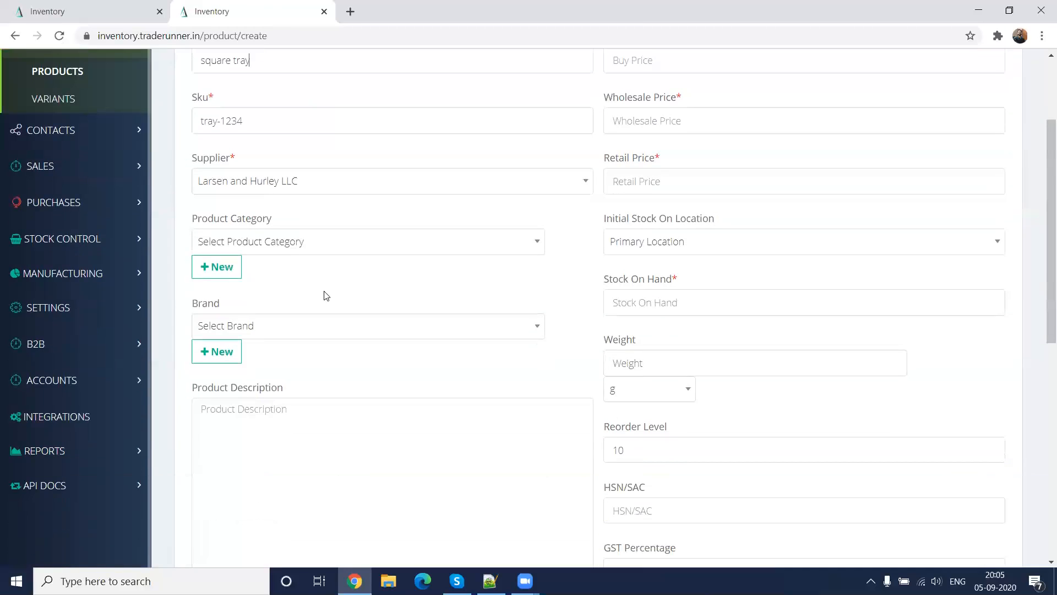
{"action": "left_click", "coordinate": [236, 276]}
{"action": "left_click", "coordinate": [393, 230]}
{"action": "type", "text": "tray"}
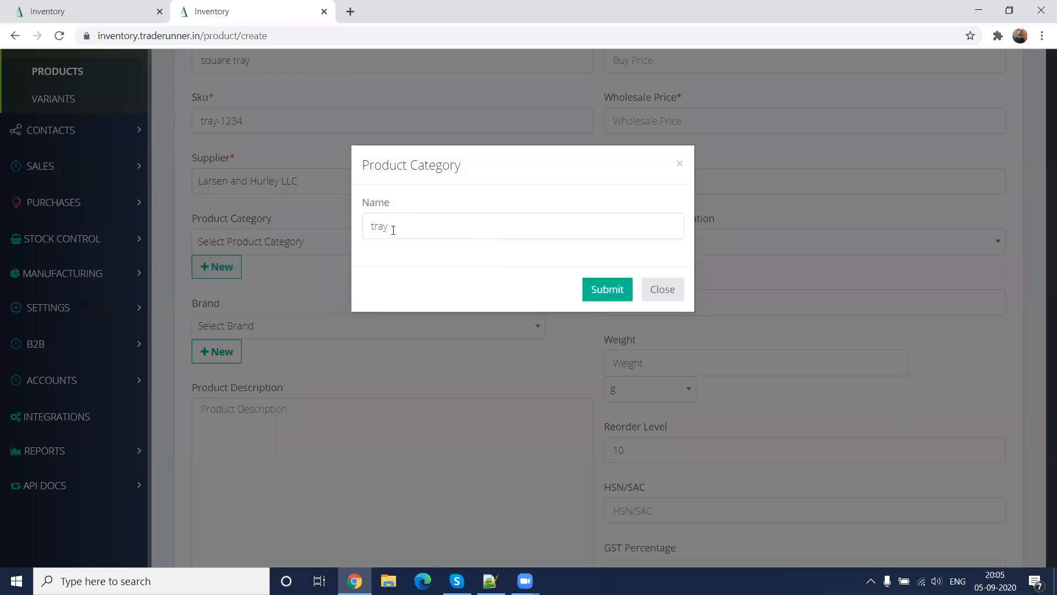
{"action": "left_click", "coordinate": [608, 289]}
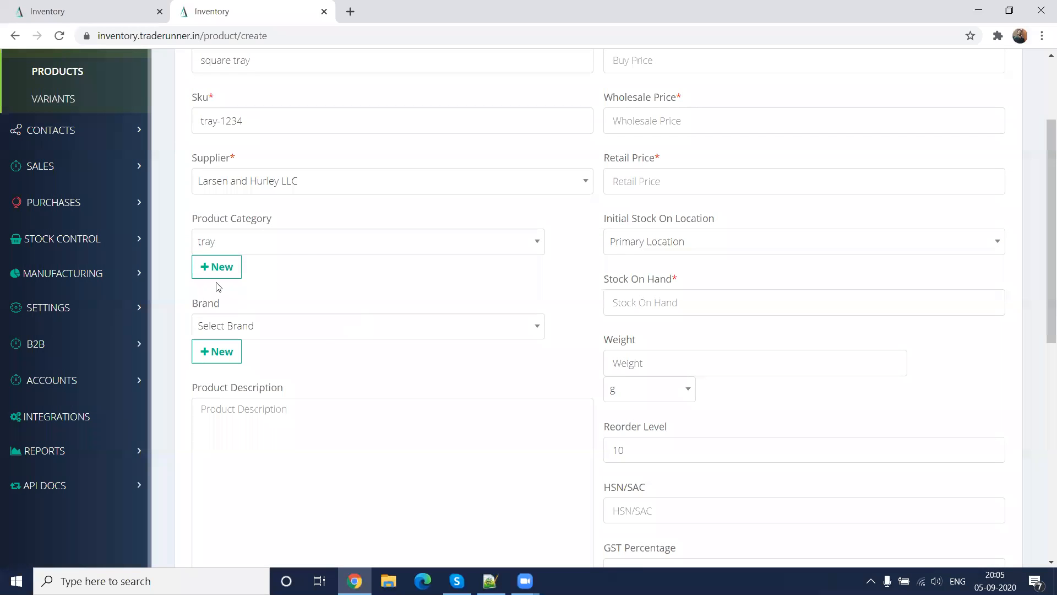
{"action": "left_click", "coordinate": [250, 242]}
{"action": "left_click", "coordinate": [571, 264]}
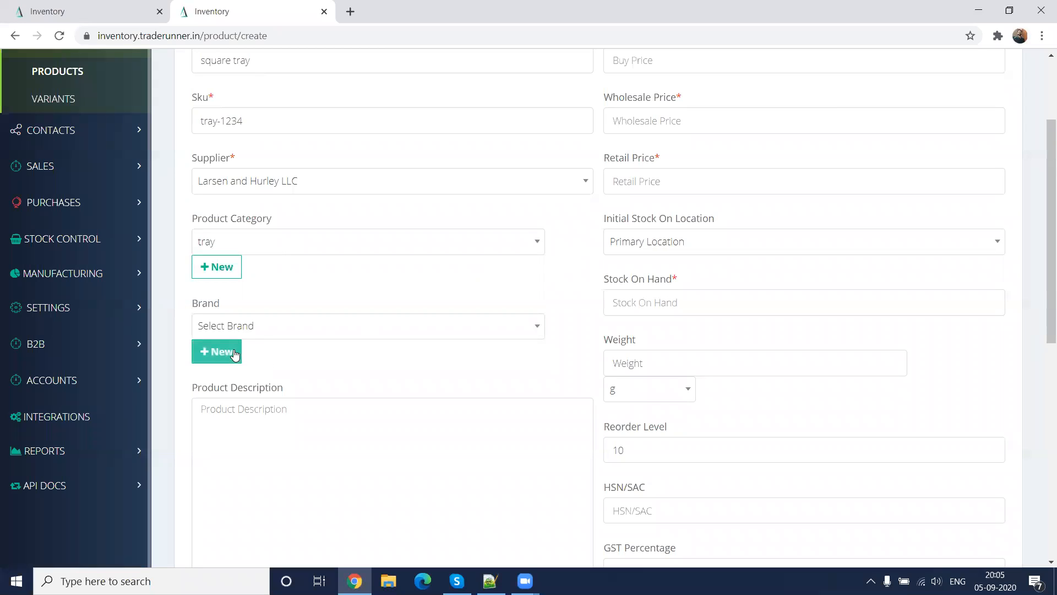
{"action": "left_click", "coordinate": [312, 328]}
{"action": "left_click", "coordinate": [286, 397]}
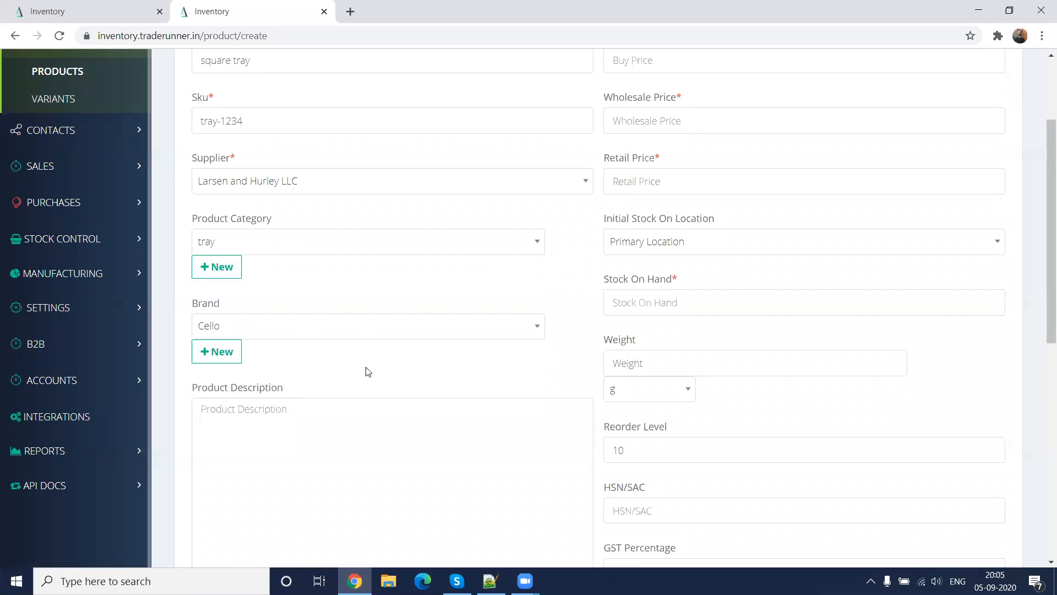
Add the size options sm and lg and the color options bl and gn as product variants
{"action": "scroll", "coordinate": [366, 369], "scroll_direction": "down", "scroll_amount": 5}
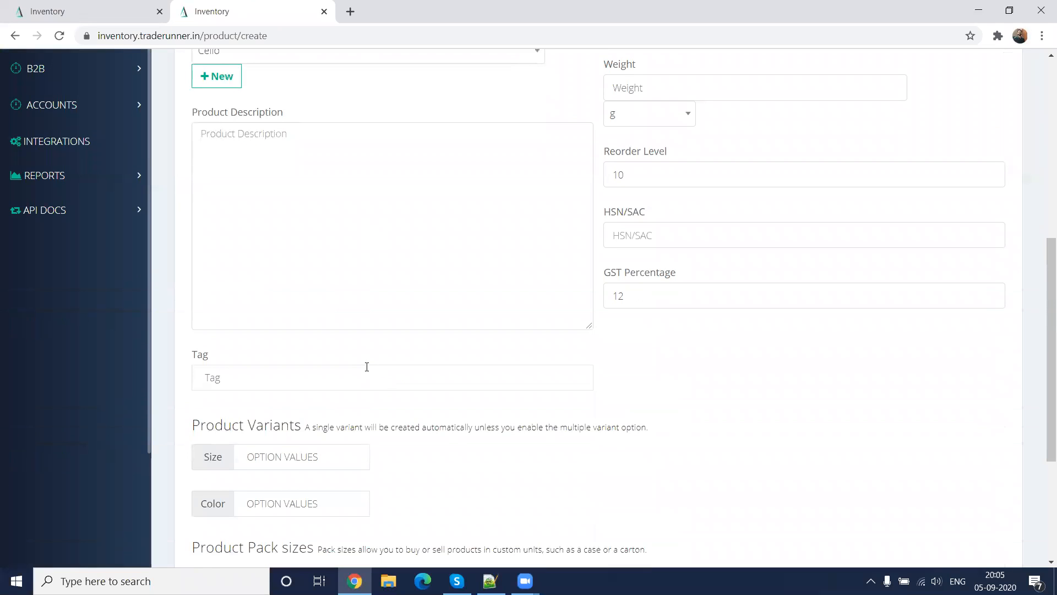
{"action": "scroll", "coordinate": [367, 366], "scroll_direction": "down", "scroll_amount": 4}
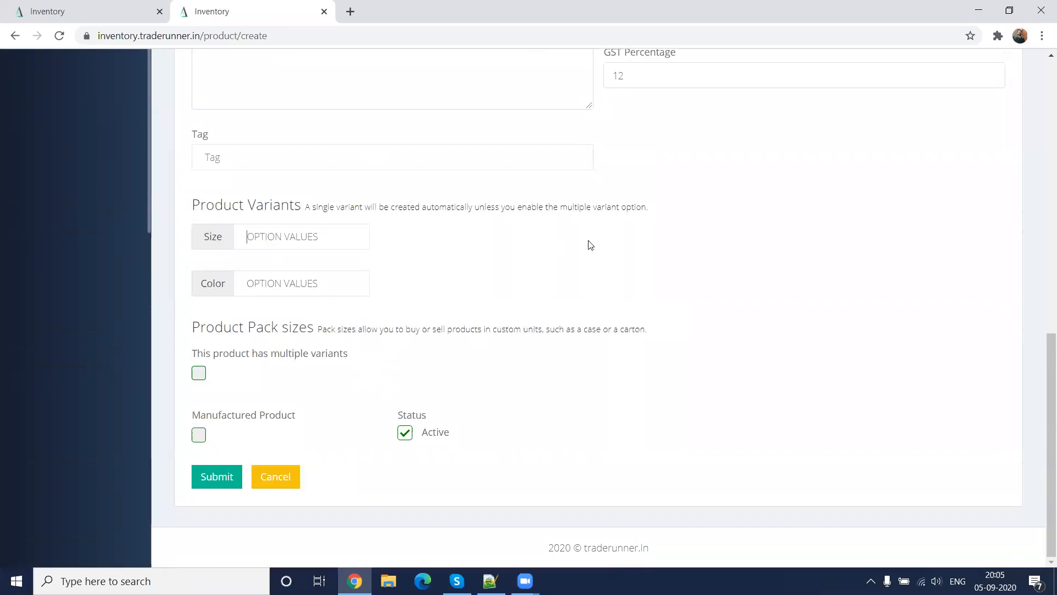
{"action": "type", "text": "sm"}
{"action": "key", "text": "Return"}
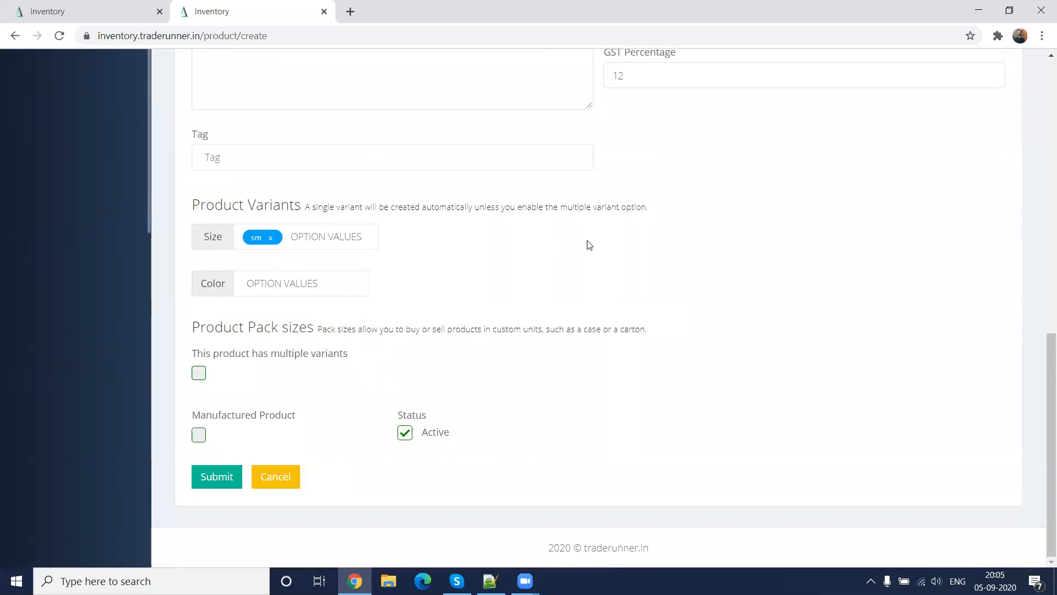
{"action": "type", "text": "lg"}
{"action": "key", "text": "Return"}
{"action": "key", "text": "Tab"}
{"action": "type", "text": "bl"}
{"action": "key", "text": "Return"}
{"action": "type", "text": "gn"}
{"action": "key", "text": "Return"}
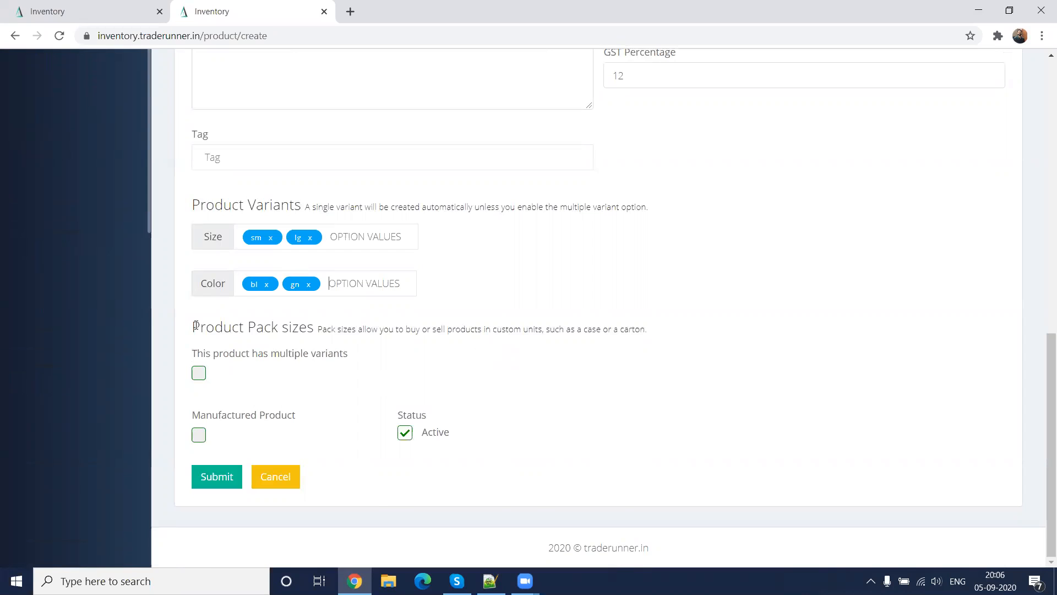
Turn on the multiple variants pack size option to view its fields, turn it off again, and look over the form
{"action": "left_click", "coordinate": [200, 375]}
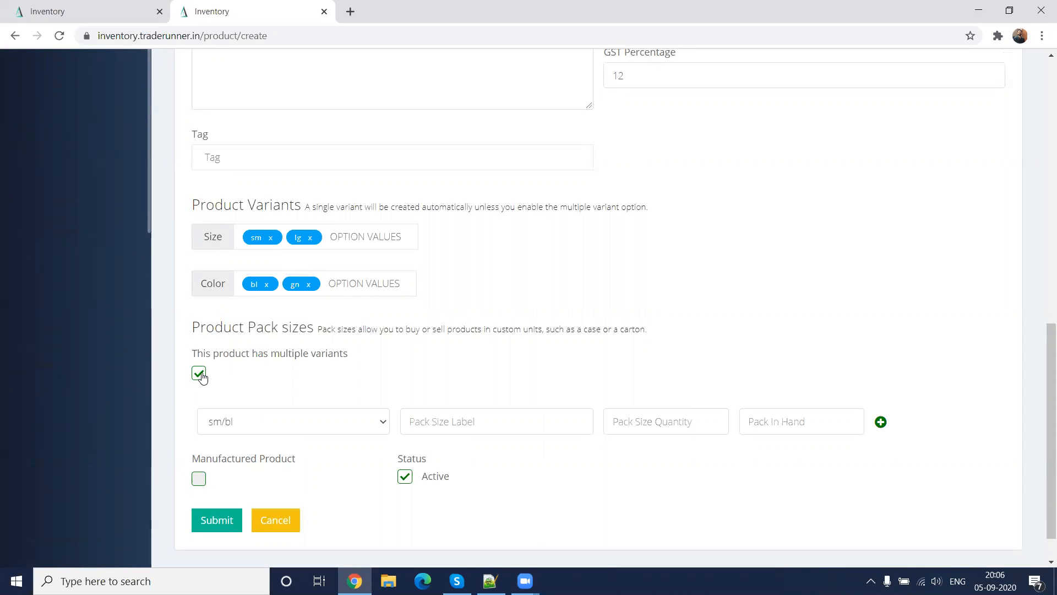
{"action": "left_click", "coordinate": [200, 375]}
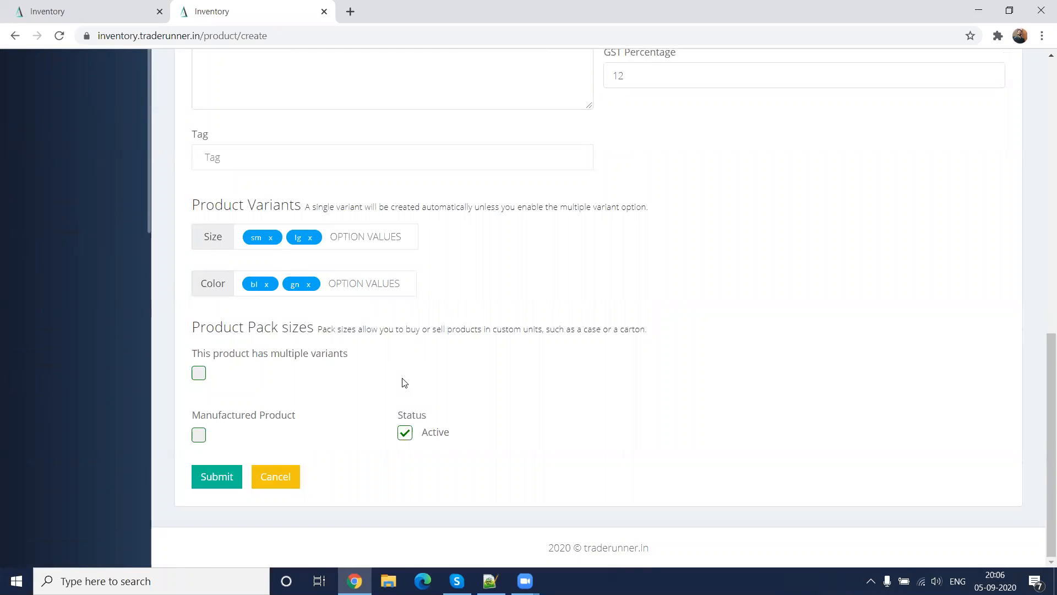
{"action": "scroll", "coordinate": [330, 423], "scroll_direction": "up", "scroll_amount": 9}
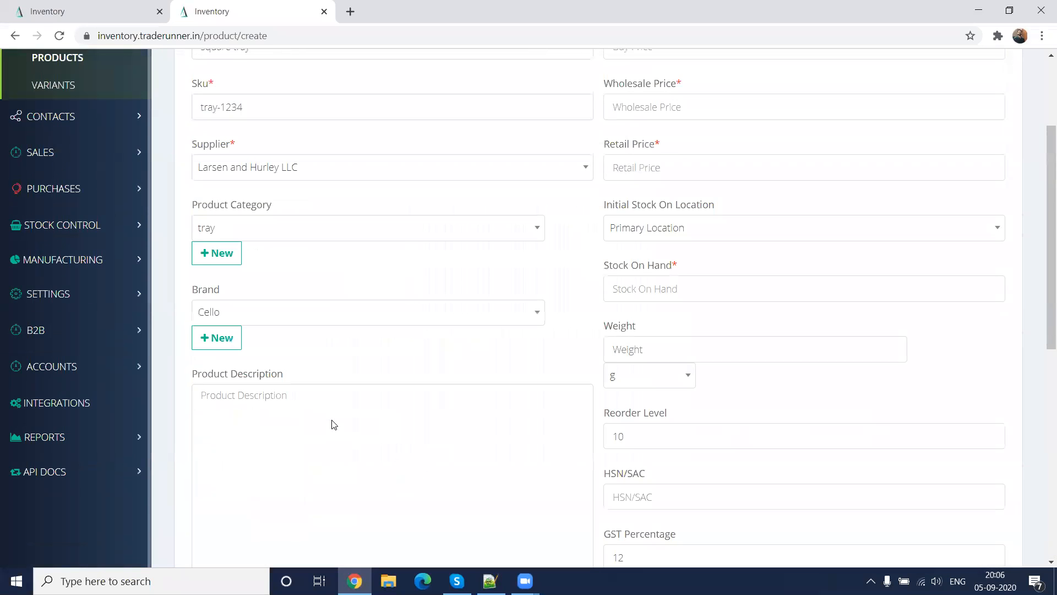
{"action": "scroll", "coordinate": [332, 424], "scroll_direction": "up", "scroll_amount": 3}
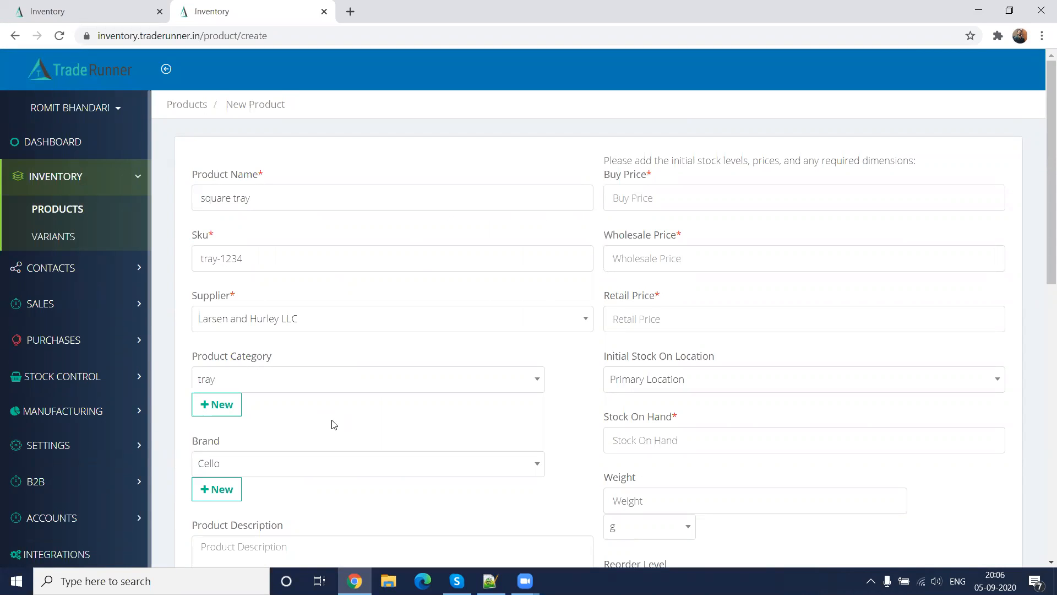
{"action": "scroll", "coordinate": [332, 424], "scroll_direction": "down", "scroll_amount": 5}
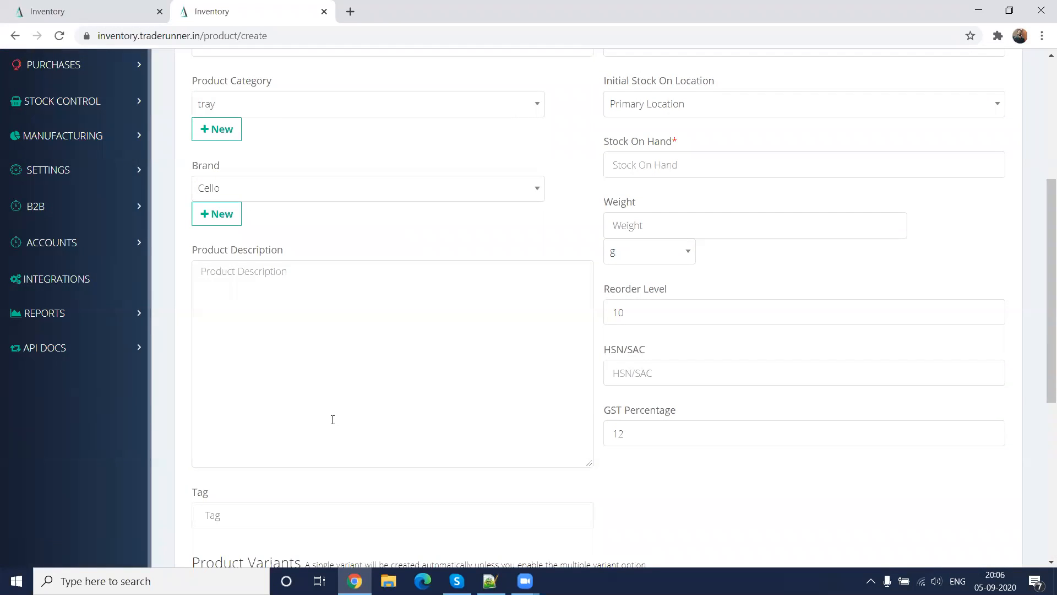
{"action": "scroll", "coordinate": [332, 420], "scroll_direction": "down", "scroll_amount": 6}
{"action": "scroll", "coordinate": [644, 432], "scroll_direction": "up", "scroll_amount": 10}
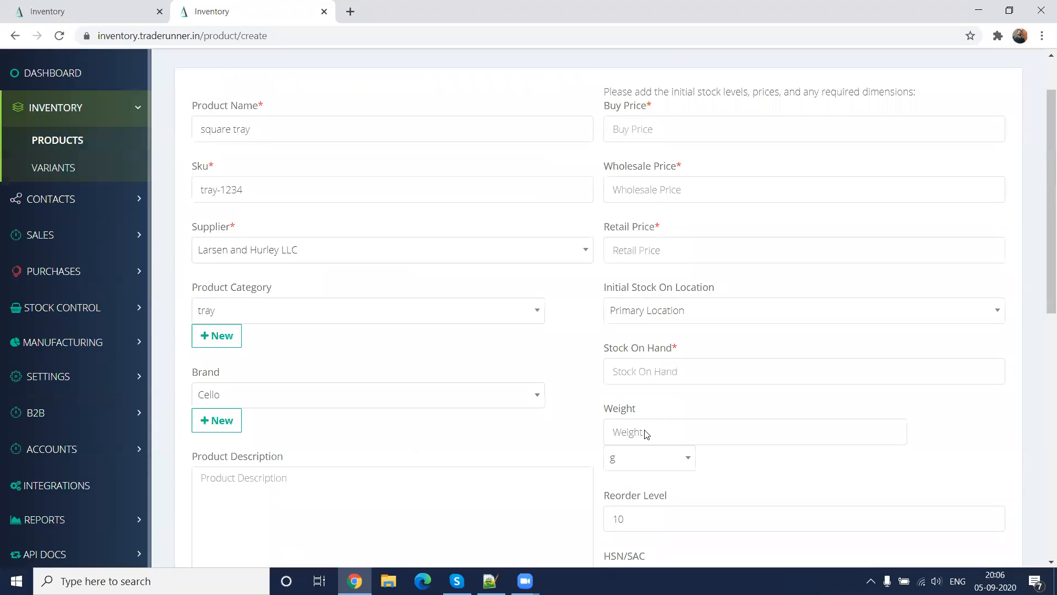
Set the buy price to 120, the wholesale price to 130 and the retail price to 140
{"action": "scroll", "coordinate": [647, 433], "scroll_direction": "up", "scroll_amount": 1}
{"action": "left_click", "coordinate": [641, 201]}
{"action": "type", "text": "120"}
{"action": "key", "text": "Tab"}
{"action": "type", "text": "130"}
{"action": "key", "text": "Tab"}
{"action": "type", "text": "140"}
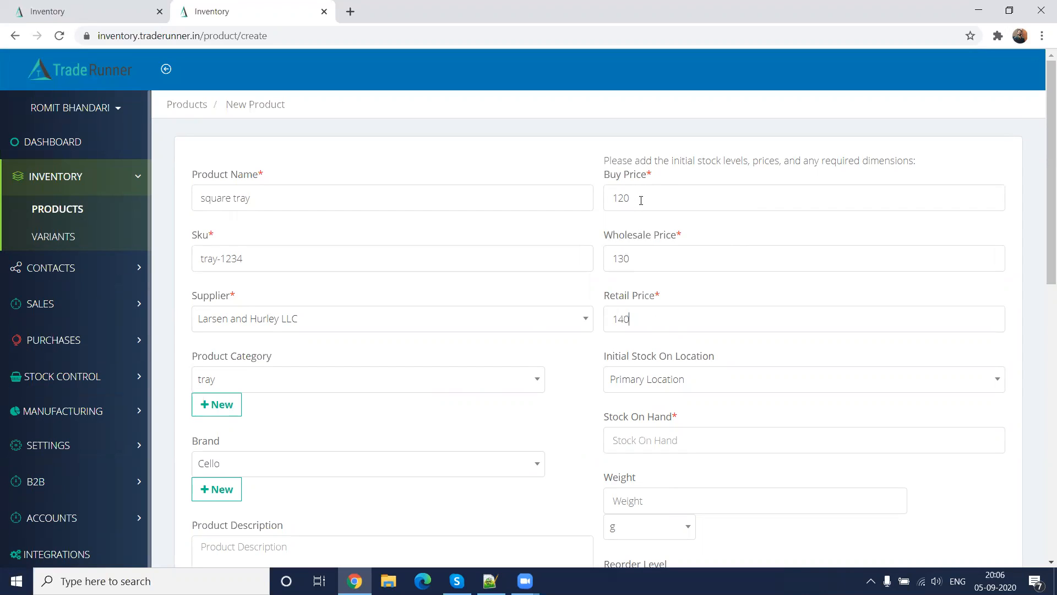
Set the stock on hand to 100 and the weight to 10 g
{"action": "scroll", "coordinate": [762, 362], "scroll_direction": "down", "scroll_amount": 2}
{"action": "left_click", "coordinate": [674, 303]}
{"action": "type", "text": "100"}
{"action": "key", "text": "BackSpace"}
{"action": "type", "text": "0"}
{"action": "left_click", "coordinate": [696, 361]}
{"action": "type", "text": "10"}
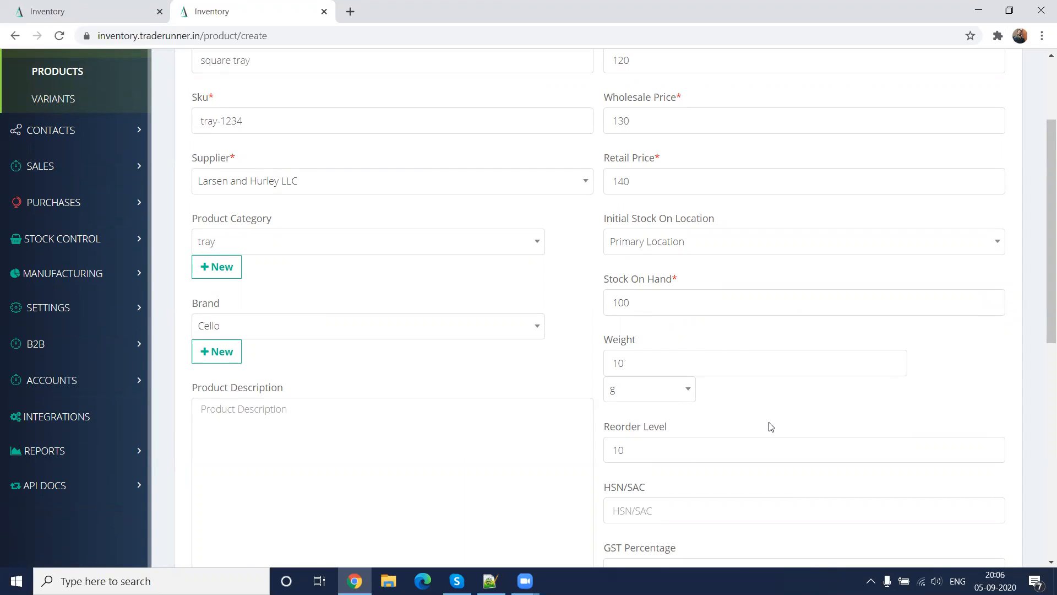
Set the reorder level to 12 and submit the new product form
{"action": "scroll", "coordinate": [771, 426], "scroll_direction": "down", "scroll_amount": 2}
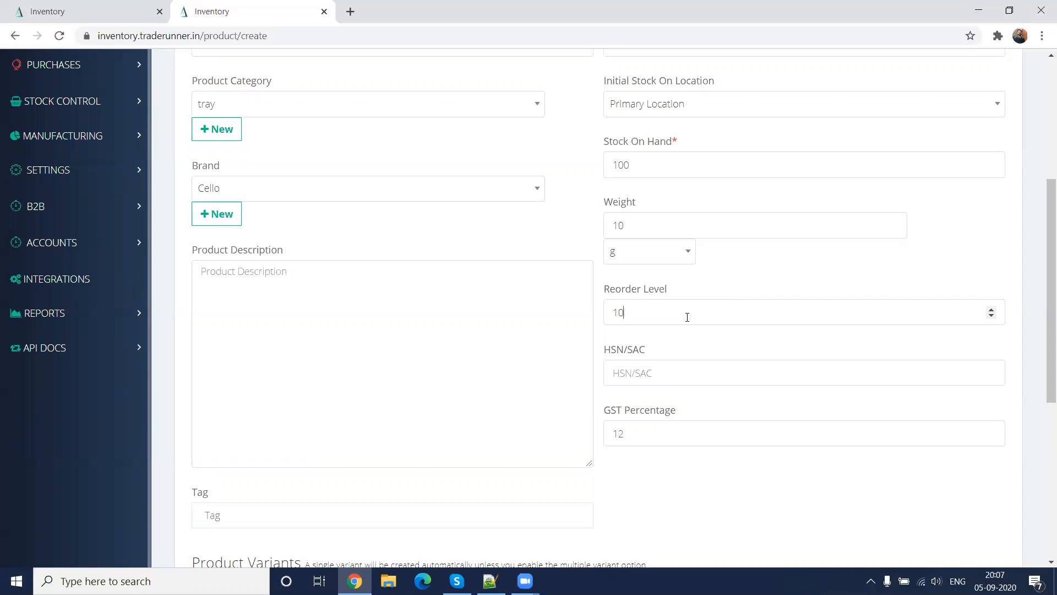
{"action": "key", "text": "BackSpace"}
{"action": "type", "text": "2"}
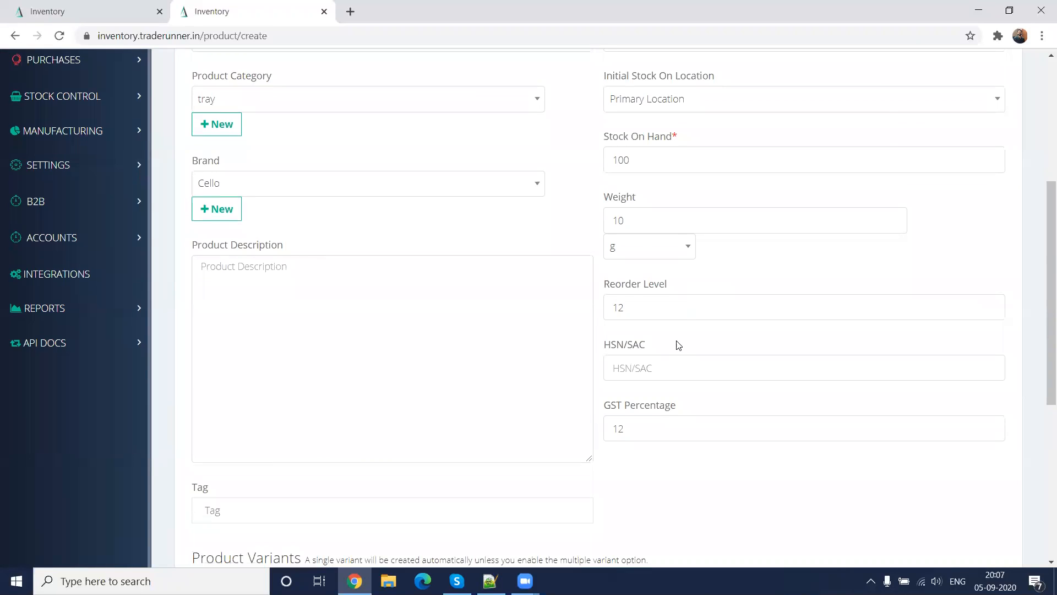
{"action": "scroll", "coordinate": [676, 344], "scroll_direction": "down", "scroll_amount": 6}
{"action": "left_click", "coordinate": [221, 487]}
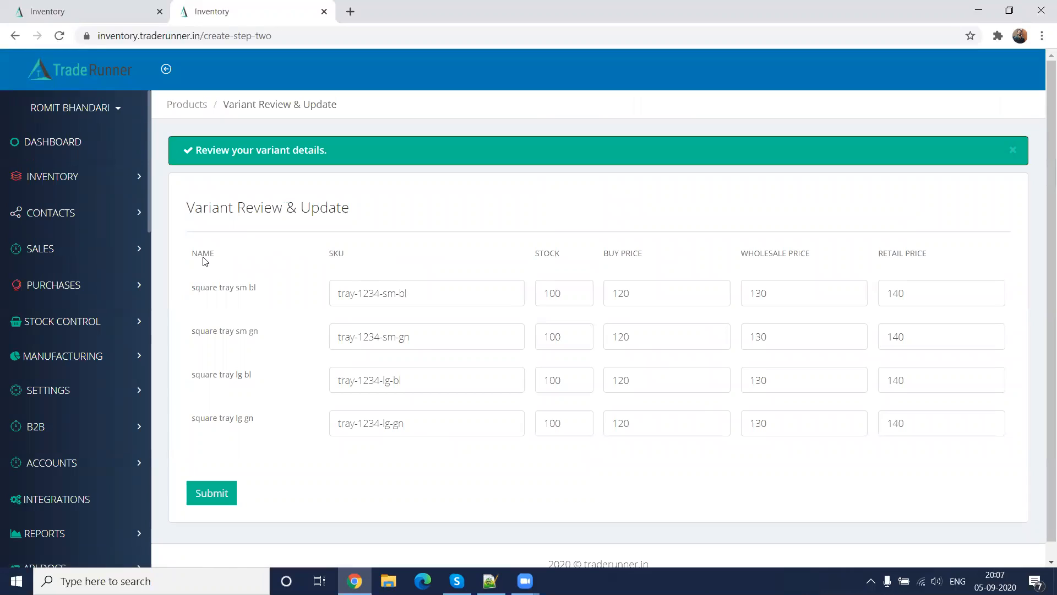
In the variant review, set the square tray sm bl variant's stock to 80 and its buy price to 121
{"action": "left_click_drag", "start_coordinate": [235, 287], "coordinate": [258, 290]}
{"action": "left_click", "coordinate": [281, 337]}
{"action": "left_click", "coordinate": [581, 295]}
{"action": "left_click", "coordinate": [581, 295]}
{"action": "left_click", "coordinate": [582, 295]}
{"action": "left_click", "coordinate": [581, 295]}
{"action": "left_click_drag", "start_coordinate": [564, 294], "coordinate": [529, 291]}
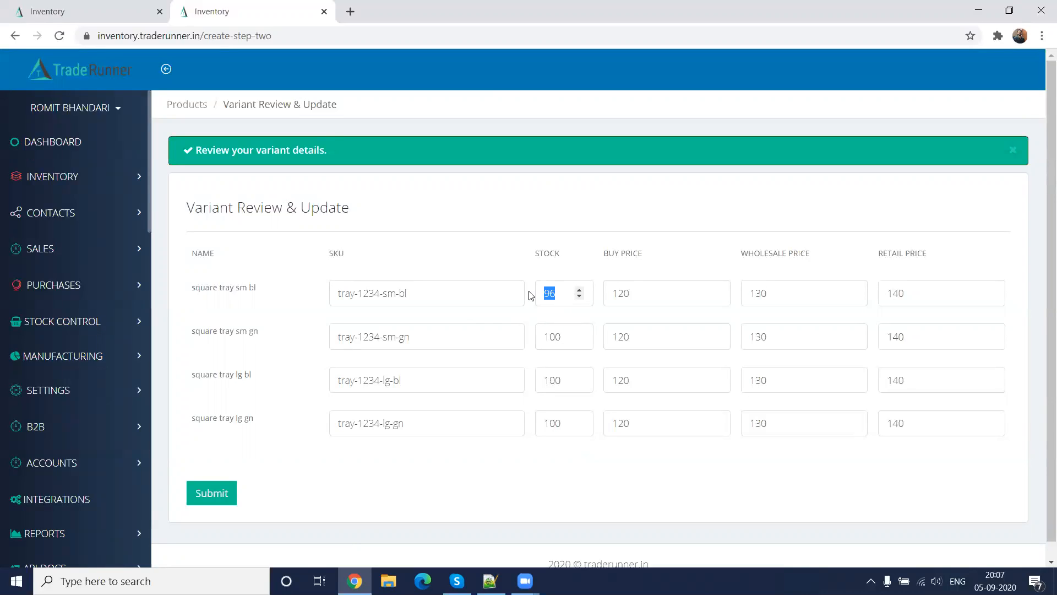
{"action": "type", "text": "80"}
{"action": "left_click_drag", "start_coordinate": [642, 291], "coordinate": [579, 291]}
{"action": "type", "text": "121"}
{"action": "left_click", "coordinate": [677, 478]}
Set the sm gn buy price to 124, the lg bl wholesale price to 125 and the lg gn stock to 10, and submit the variants
{"action": "left_click", "coordinate": [716, 333]}
{"action": "left_click", "coordinate": [716, 333]}
{"action": "left_click", "coordinate": [716, 333]}
{"action": "left_click", "coordinate": [717, 334]}
{"action": "left_click", "coordinate": [856, 383]}
{"action": "left_click", "coordinate": [855, 384]}
{"action": "left_click", "coordinate": [855, 384]}
{"action": "left_click", "coordinate": [855, 384]}
{"action": "left_click", "coordinate": [855, 384]}
{"action": "left_click", "coordinate": [556, 422]}
{"action": "key", "text": "Delete"}
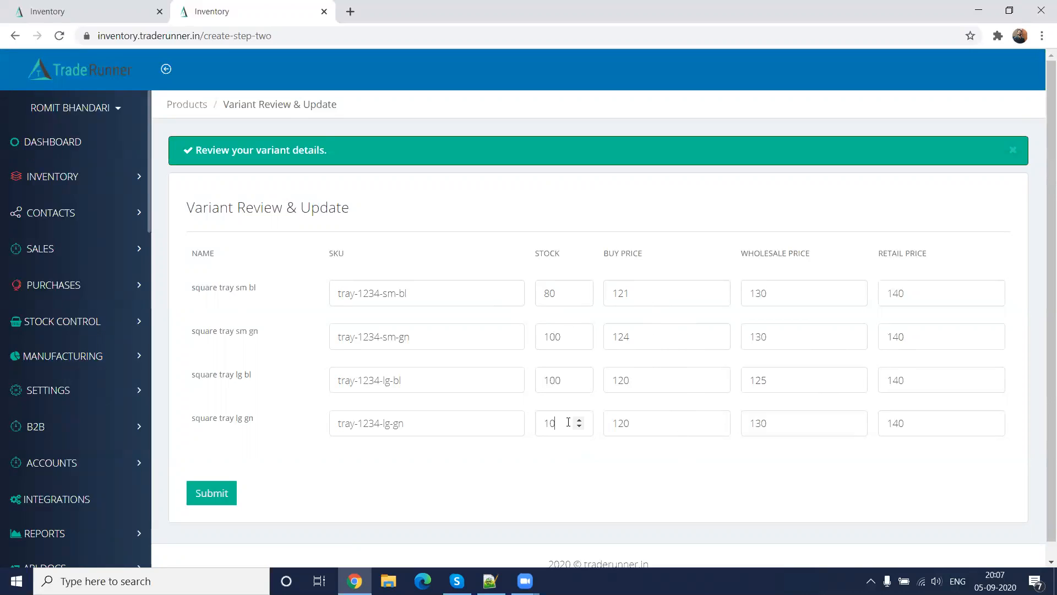
{"action": "left_click", "coordinate": [221, 500]}
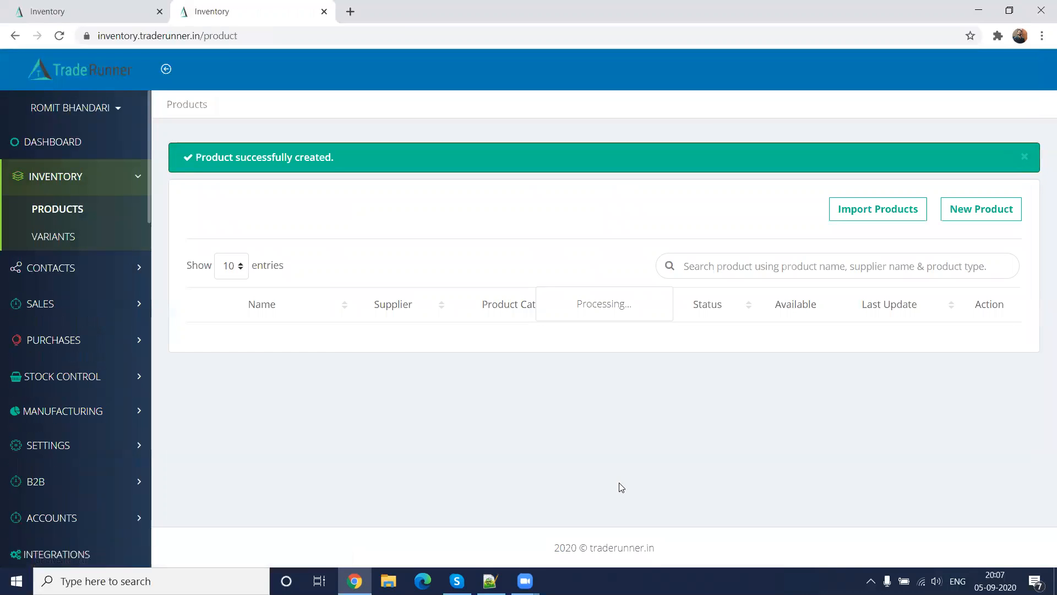
Open square tray's variants, examine the sm gn variant's details, and view its stock by location
{"action": "scroll", "coordinate": [611, 410], "scroll_direction": "down", "scroll_amount": 1}
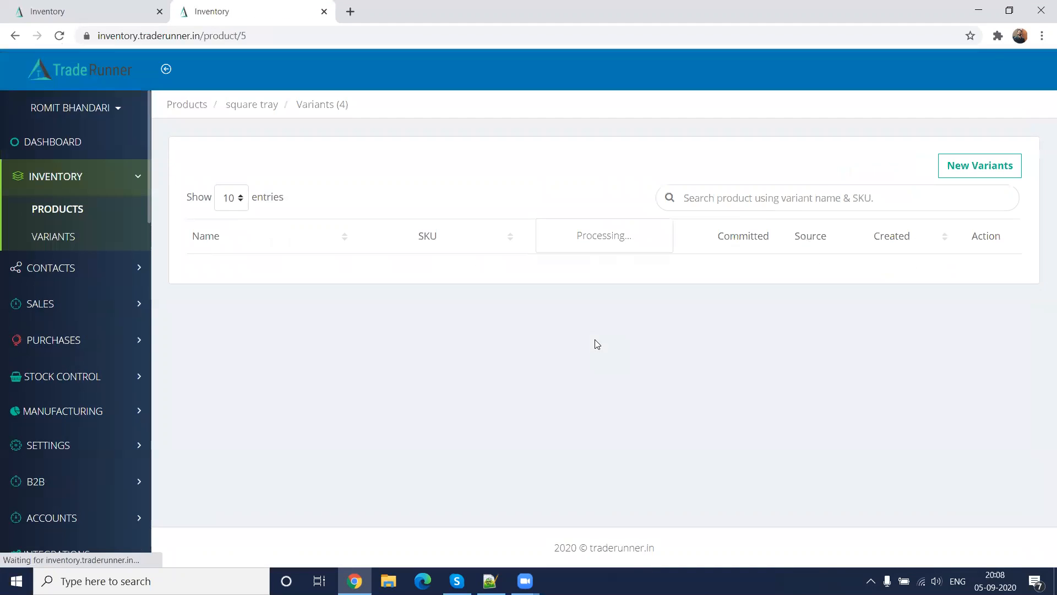
{"action": "scroll", "coordinate": [597, 345], "scroll_direction": "down", "scroll_amount": 1}
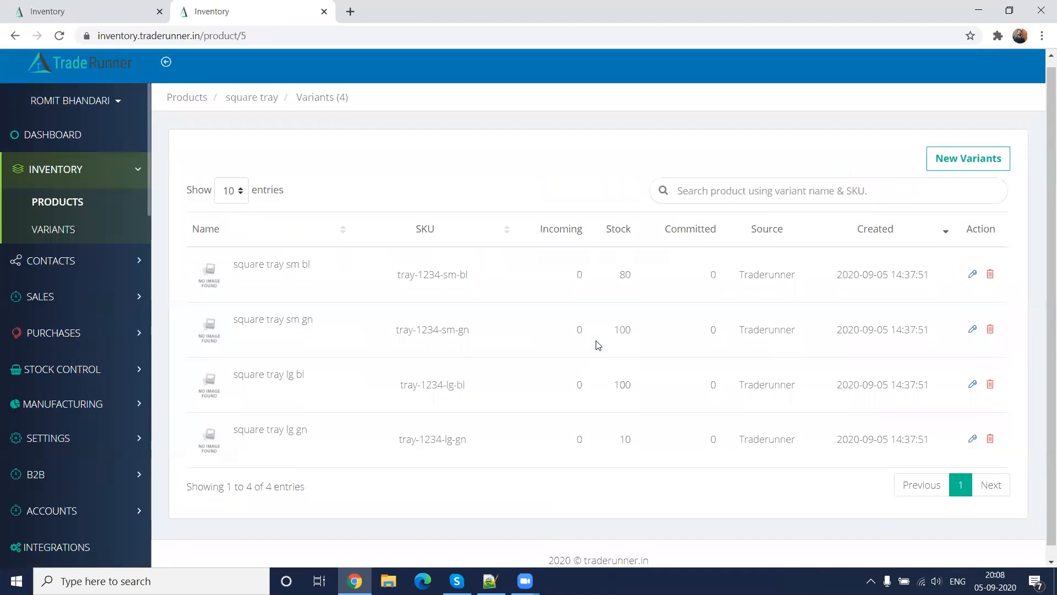
{"action": "left_click", "coordinate": [973, 317]}
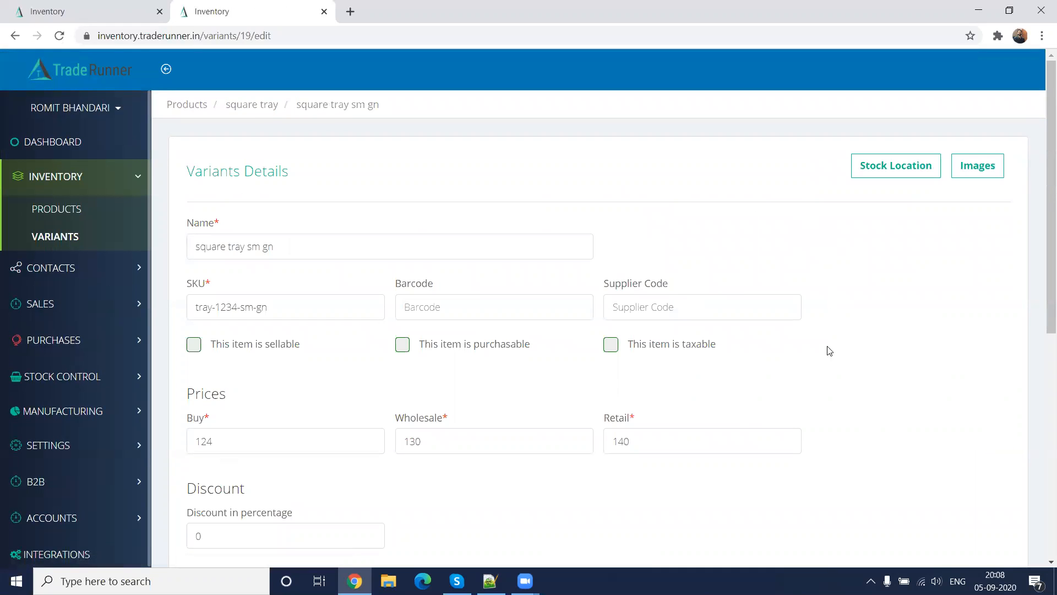
{"action": "scroll", "coordinate": [756, 406], "scroll_direction": "down", "scroll_amount": 3}
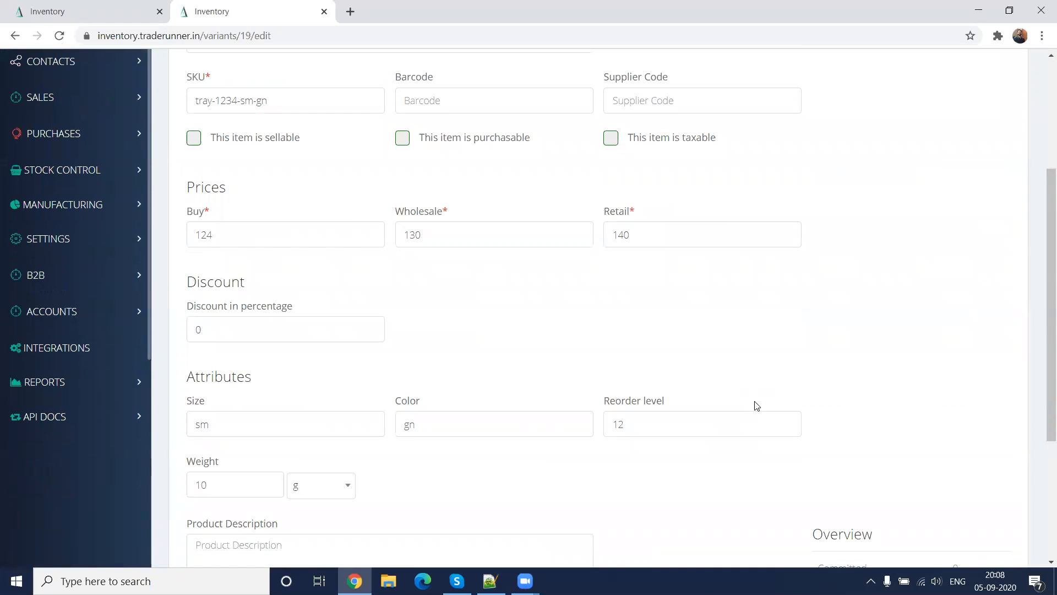
{"action": "scroll", "coordinate": [756, 406], "scroll_direction": "down", "scroll_amount": 3}
{"action": "scroll", "coordinate": [757, 406], "scroll_direction": "up", "scroll_amount": 6}
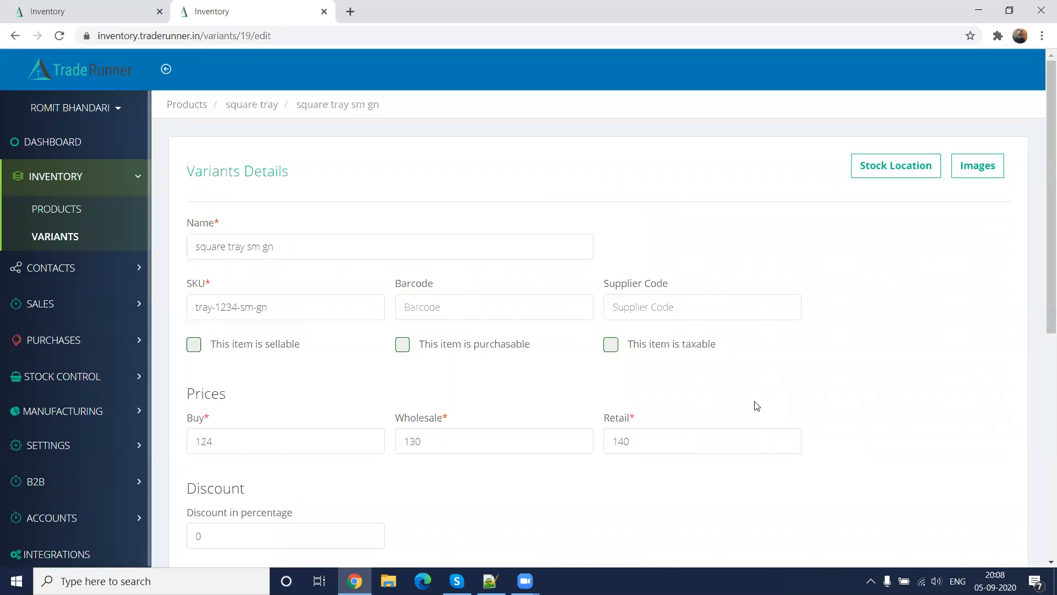
{"action": "left_click", "coordinate": [893, 168]}
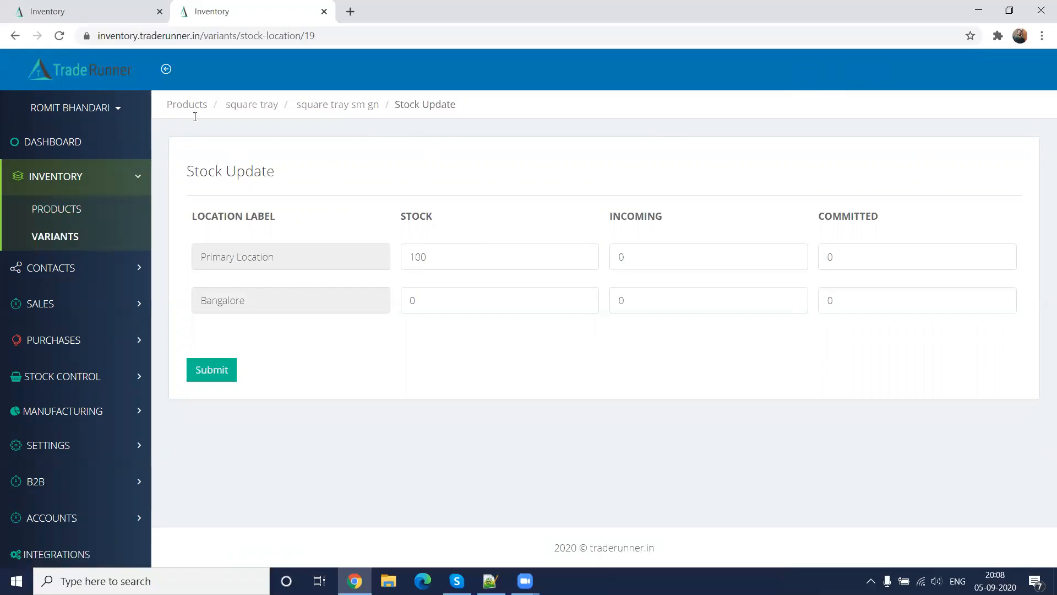
Return to the full list of inventory variants and look through the square tray entries and the search field
{"action": "left_click", "coordinate": [60, 177]}
{"action": "left_click", "coordinate": [61, 179]}
{"action": "left_click", "coordinate": [63, 234]}
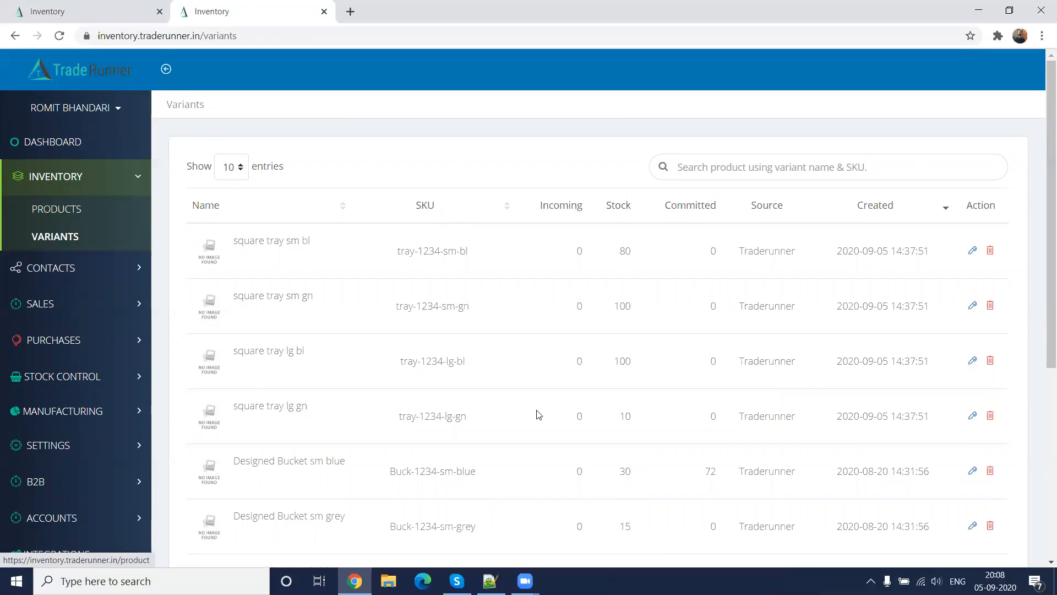
{"action": "scroll", "coordinate": [538, 414], "scroll_direction": "down", "scroll_amount": 5}
{"action": "scroll", "coordinate": [538, 414], "scroll_direction": "up", "scroll_amount": 4}
{"action": "scroll", "coordinate": [538, 414], "scroll_direction": "up", "scroll_amount": 1}
{"action": "left_click", "coordinate": [755, 161]}
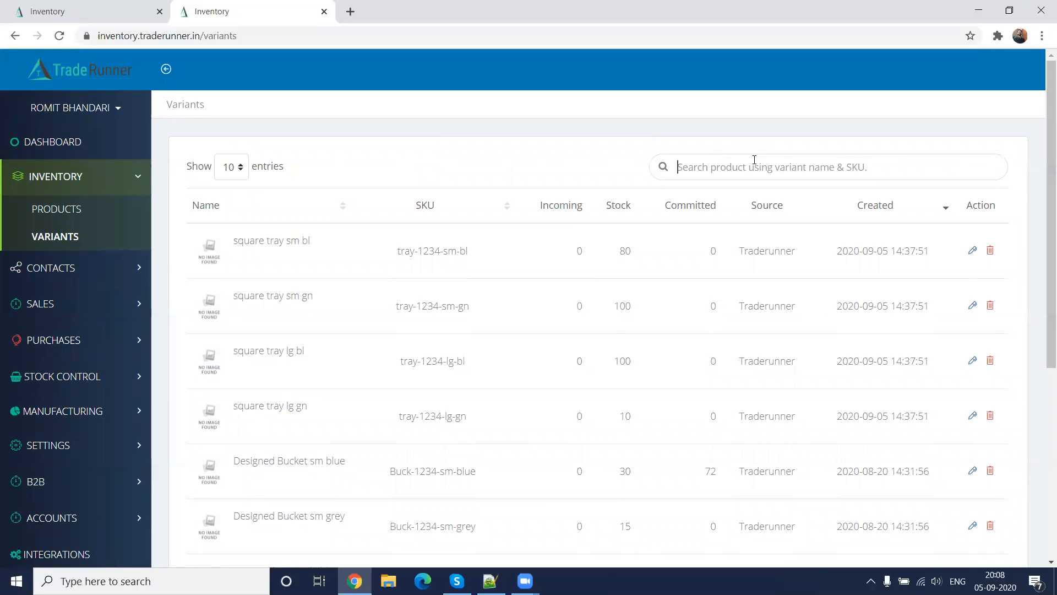
Open the square tray product's details for editing from the product list
{"action": "left_click", "coordinate": [50, 208]}
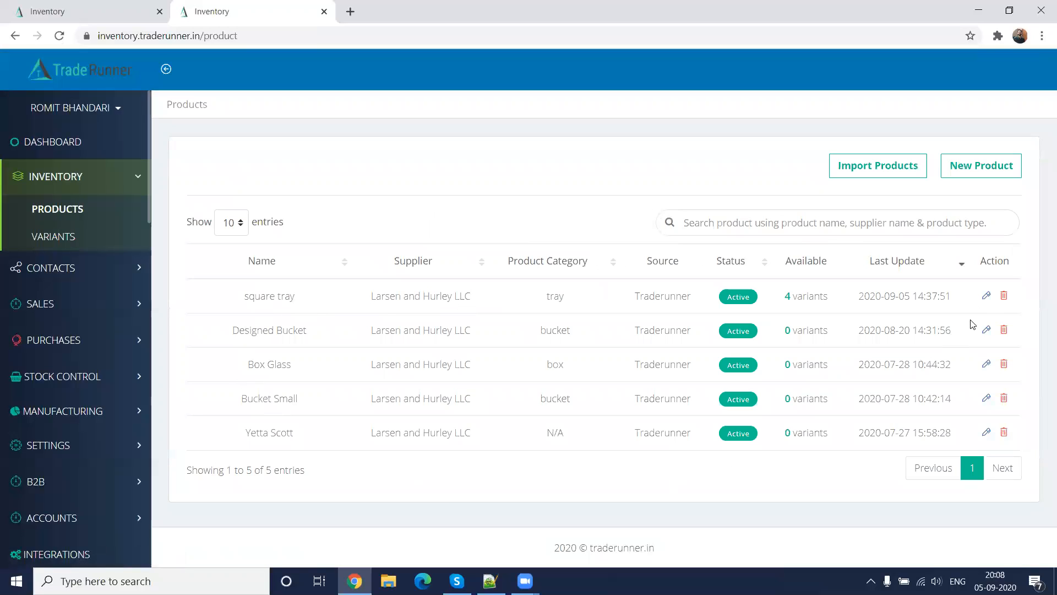
{"action": "left_click", "coordinate": [987, 298]}
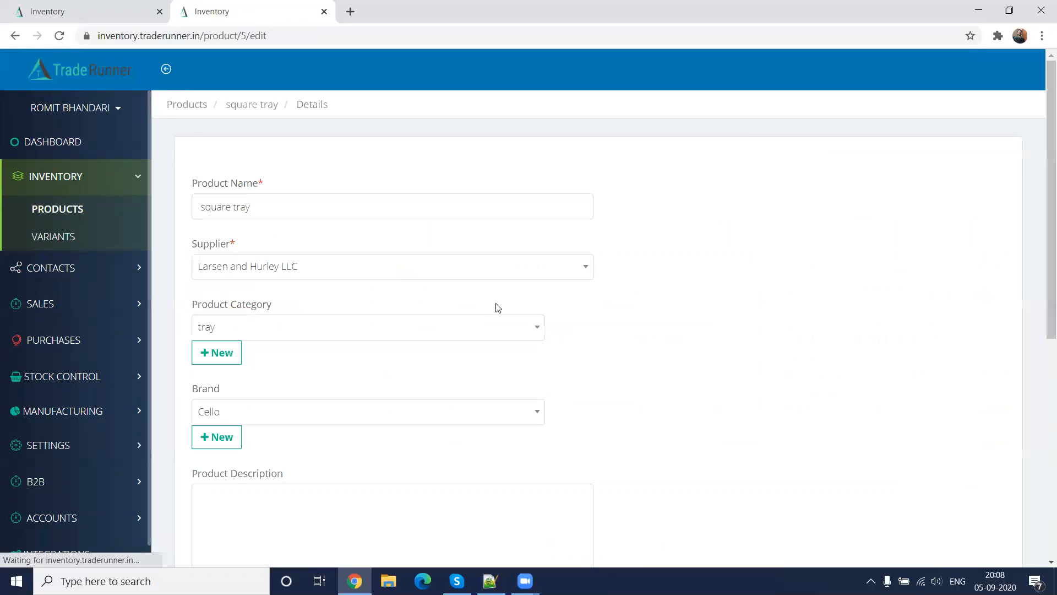
Review the square tray product's editable details, from name, supplier, category and brand through tag, HSN/SAC, GST percentage and status
{"action": "scroll", "coordinate": [600, 378], "scroll_direction": "down", "scroll_amount": 7}
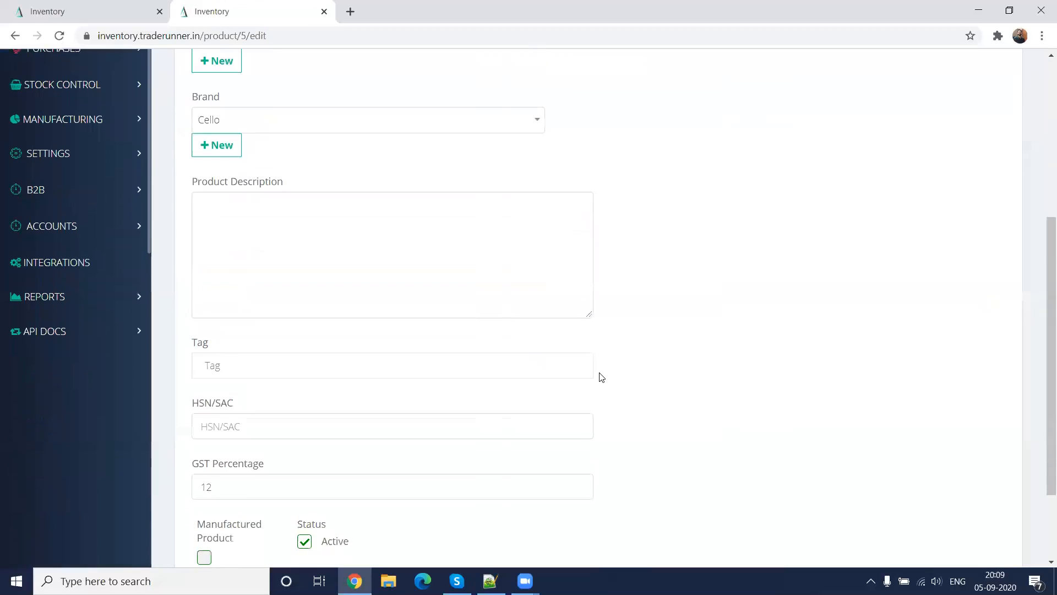
{"action": "scroll", "coordinate": [602, 377], "scroll_direction": "up", "scroll_amount": 7}
{"action": "scroll", "coordinate": [602, 377], "scroll_direction": "down", "scroll_amount": 6}
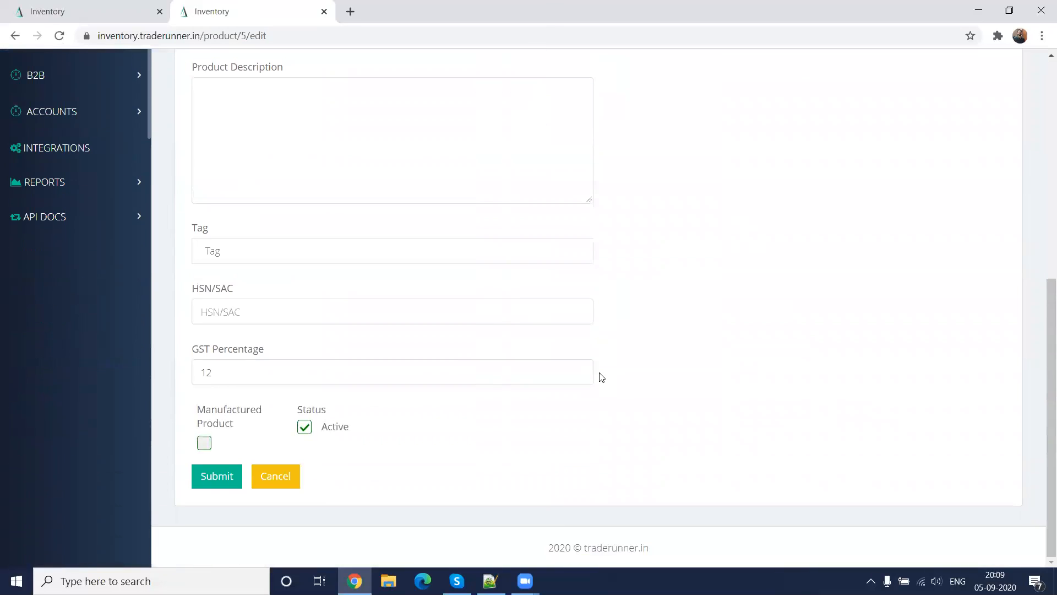
{"action": "scroll", "coordinate": [601, 377], "scroll_direction": "up", "scroll_amount": 1}
{"action": "scroll", "coordinate": [601, 377], "scroll_direction": "up", "scroll_amount": 5}
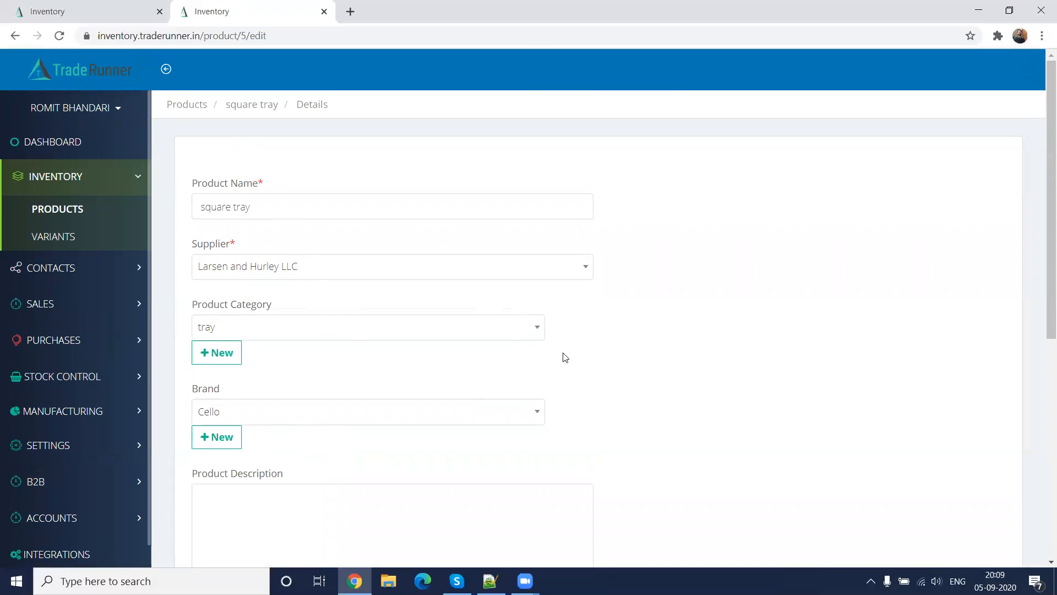
{"action": "scroll", "coordinate": [563, 355], "scroll_direction": "down", "scroll_amount": 7}
{"action": "scroll", "coordinate": [562, 353], "scroll_direction": "up", "scroll_amount": 7}
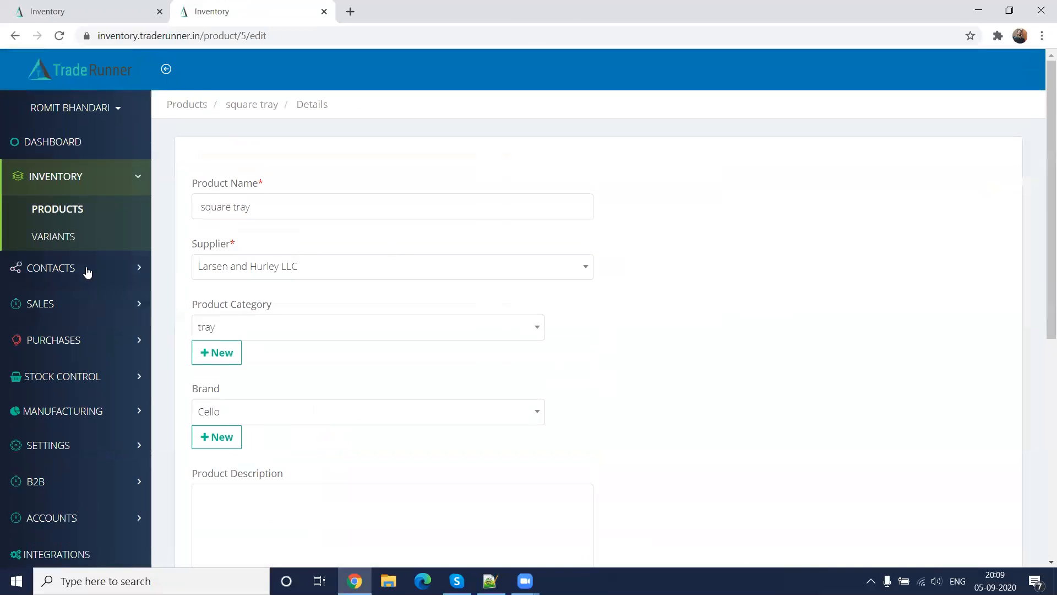
Leave the square tray product's details and display the full list of inventory variants
{"action": "left_click", "coordinate": [73, 189]}
{"action": "left_click", "coordinate": [73, 194]}
{"action": "left_click", "coordinate": [65, 234]}
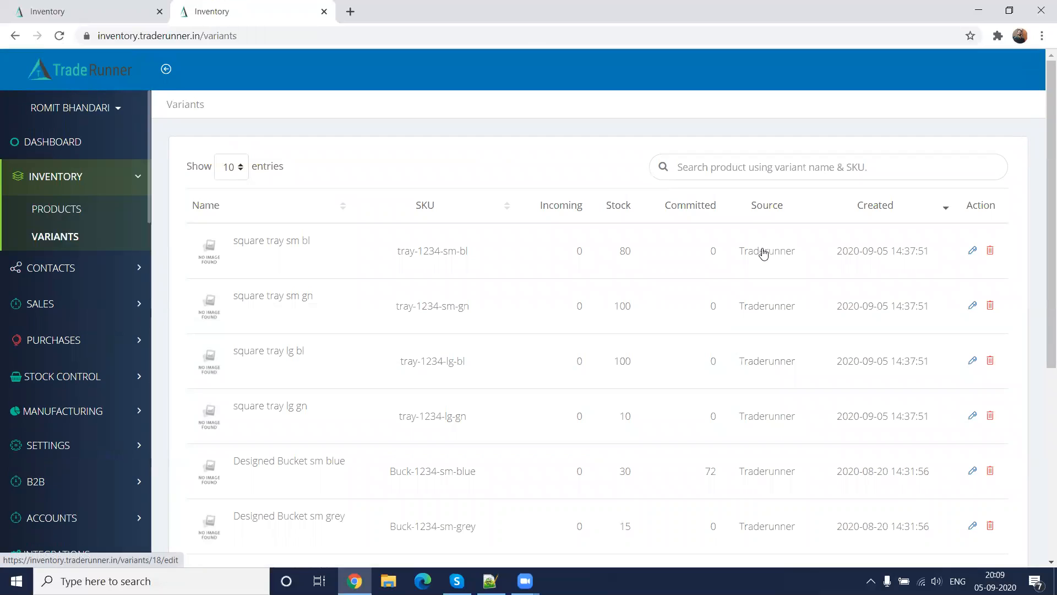
Look over the options available for sales and purchases, and return to the sales options
{"action": "left_click", "coordinate": [81, 298]}
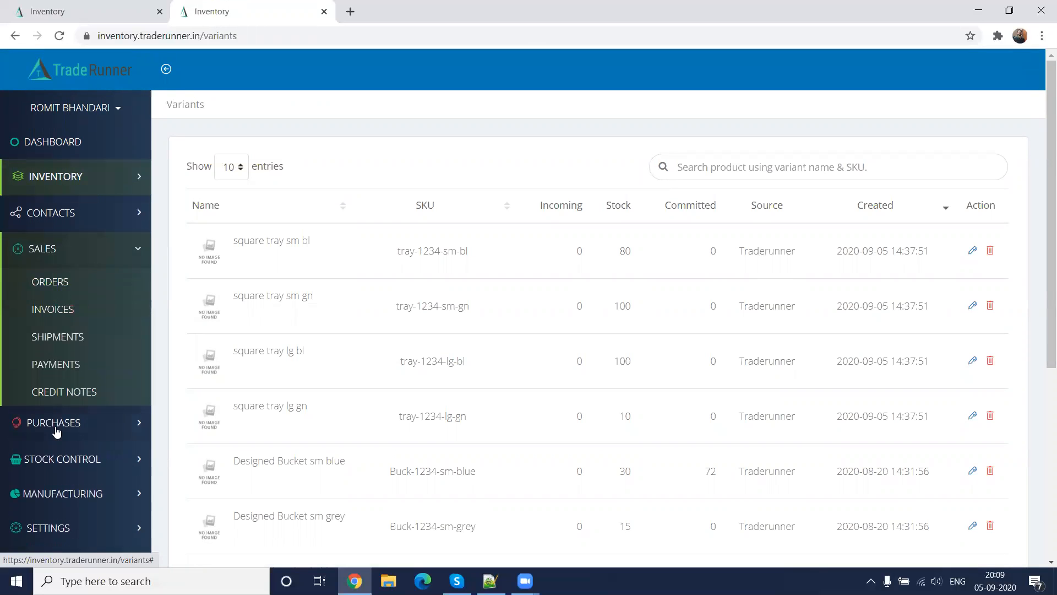
{"action": "left_click", "coordinate": [56, 432]}
{"action": "left_click", "coordinate": [76, 257]}
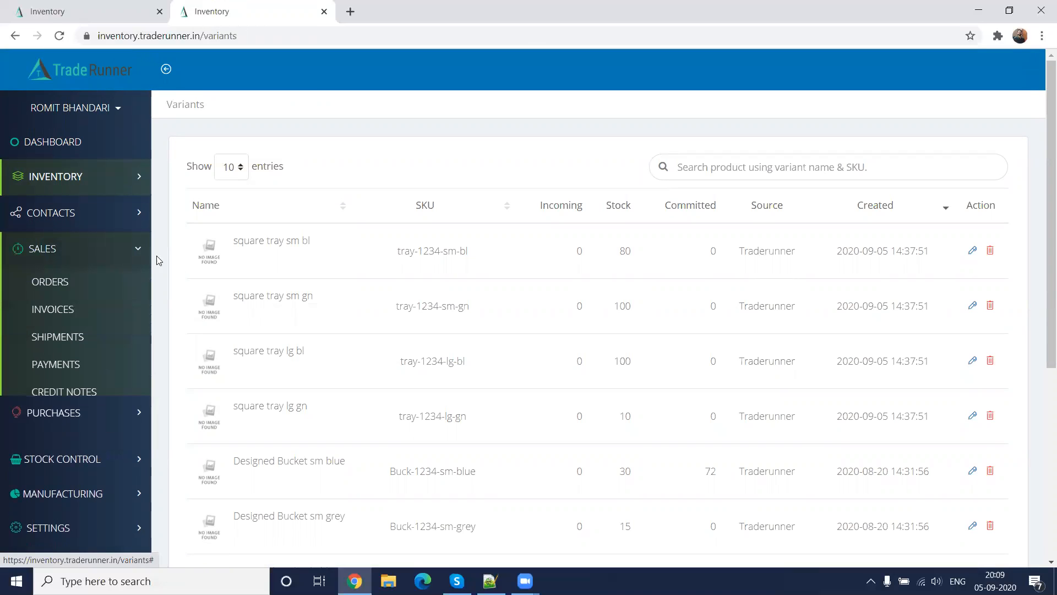